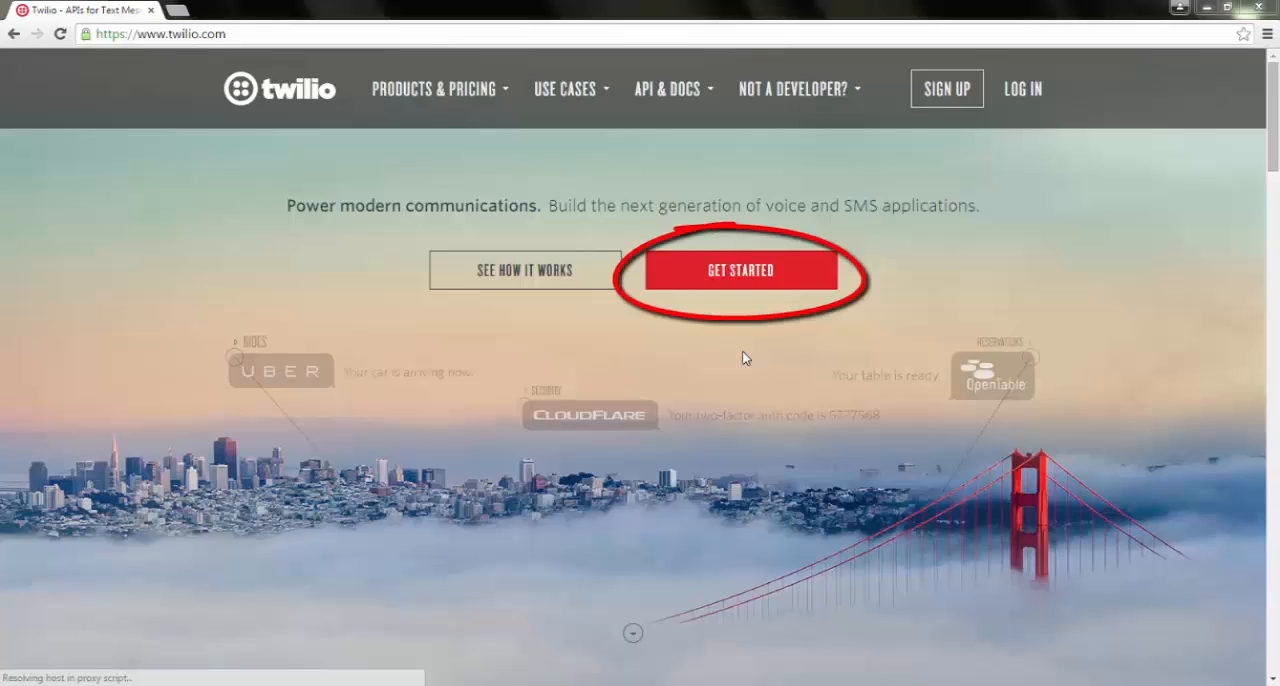
Start the account sign-up and fill in the first name, last name, company name IPBRICK and e-mail address
left_click(742, 279)
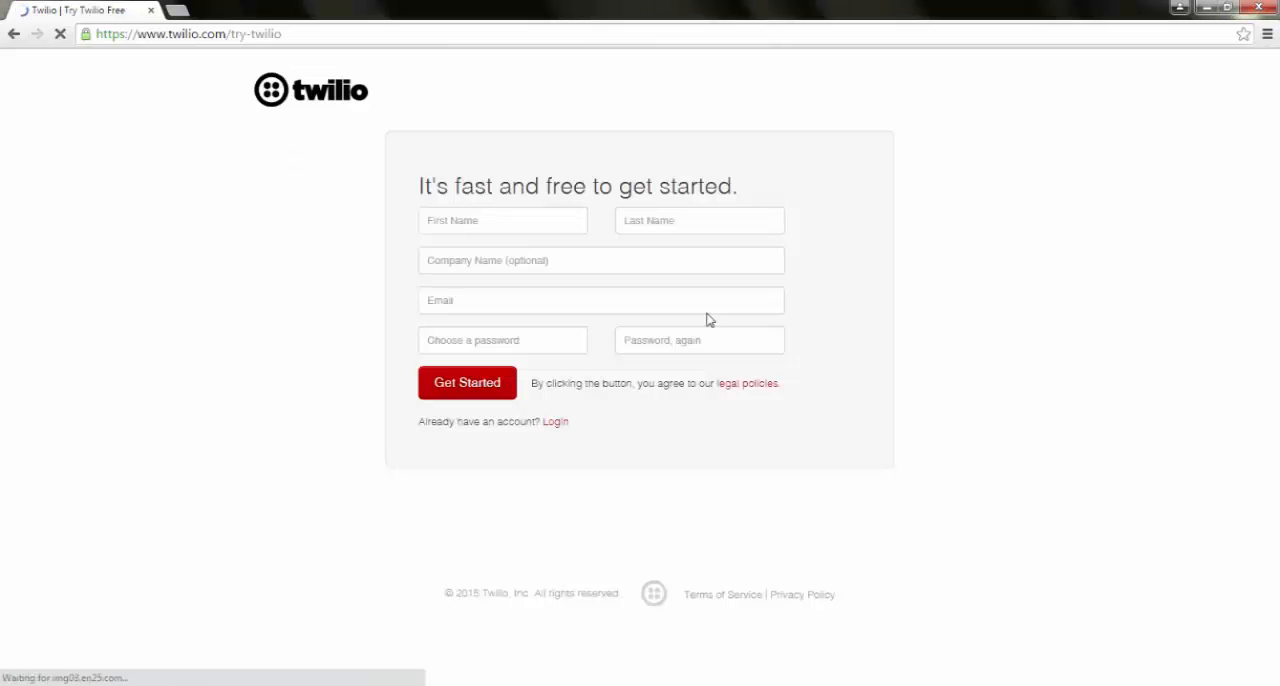
left_click(561, 222)
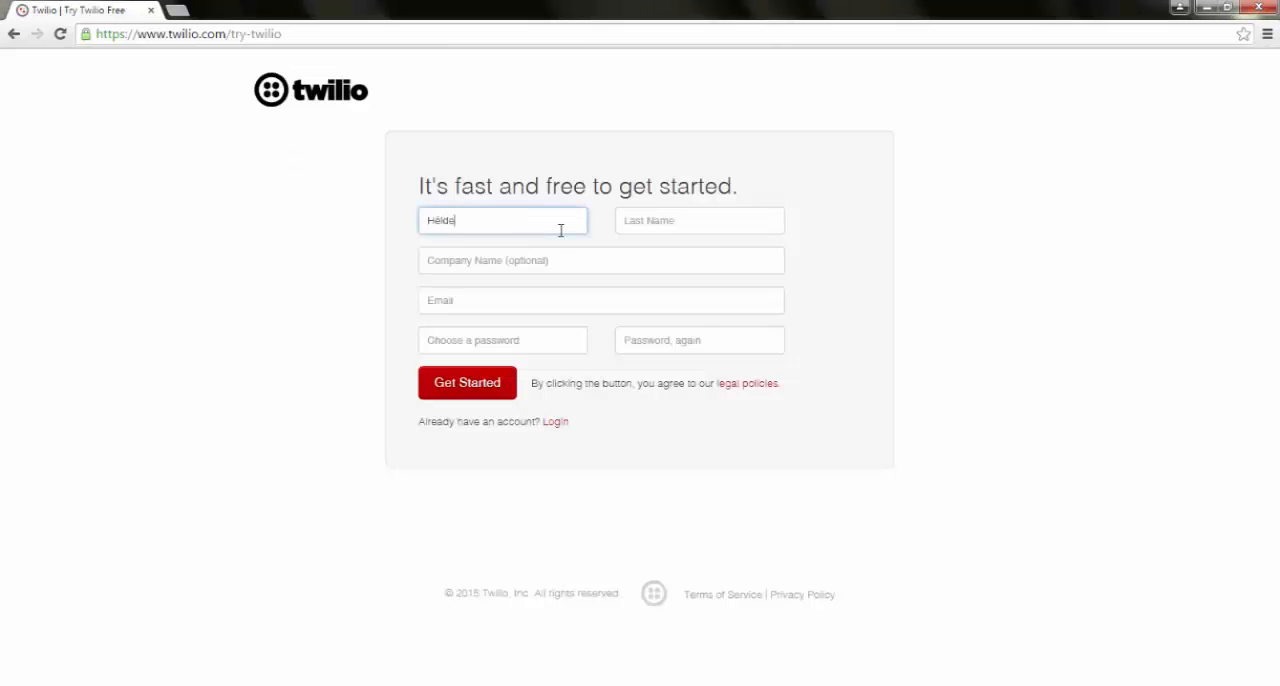
key("Tab")
key("Tab")
type("IPBRICK")
key("Tab")
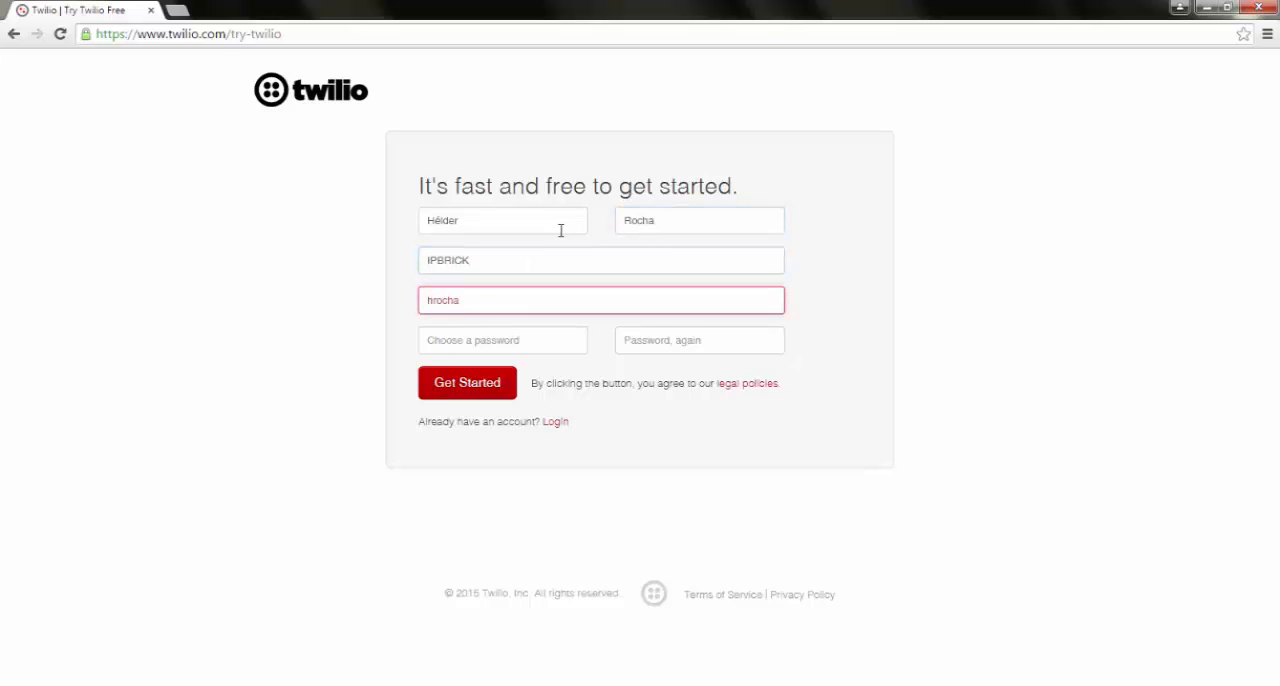
Enter and repeat the account password, and submit the sign-up form
key("Tab")
type("****")
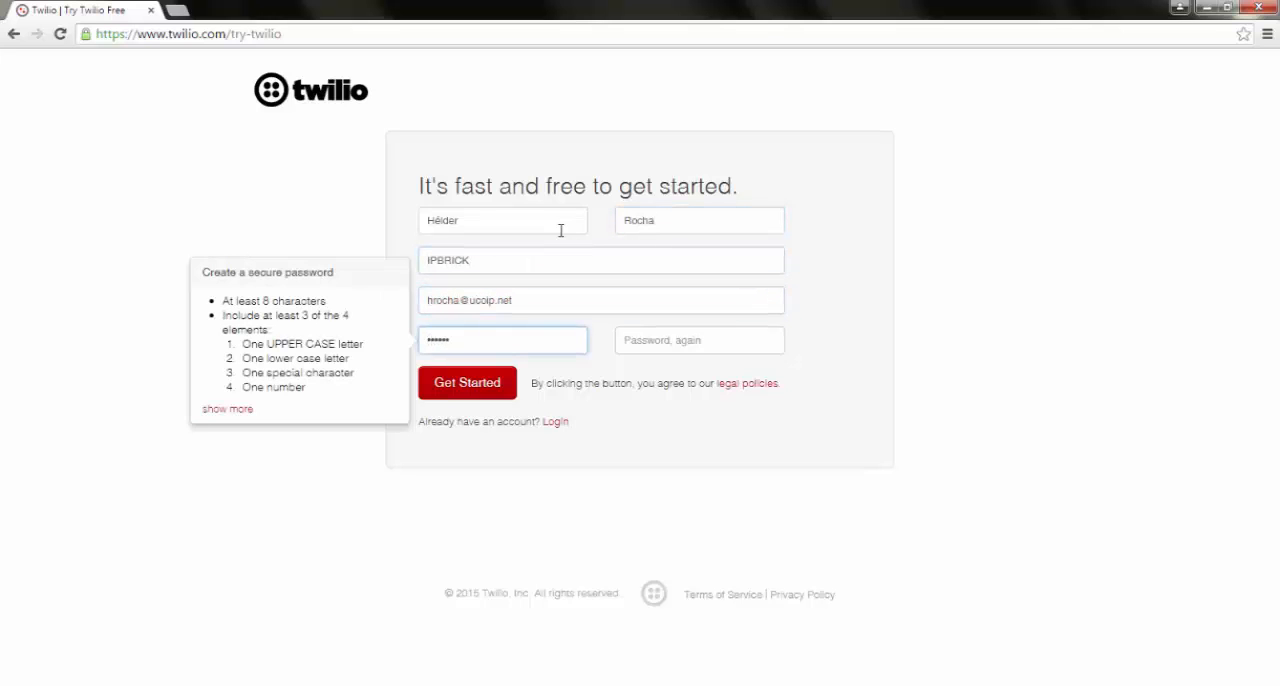
type("**********")
key("Tab")
type("***")
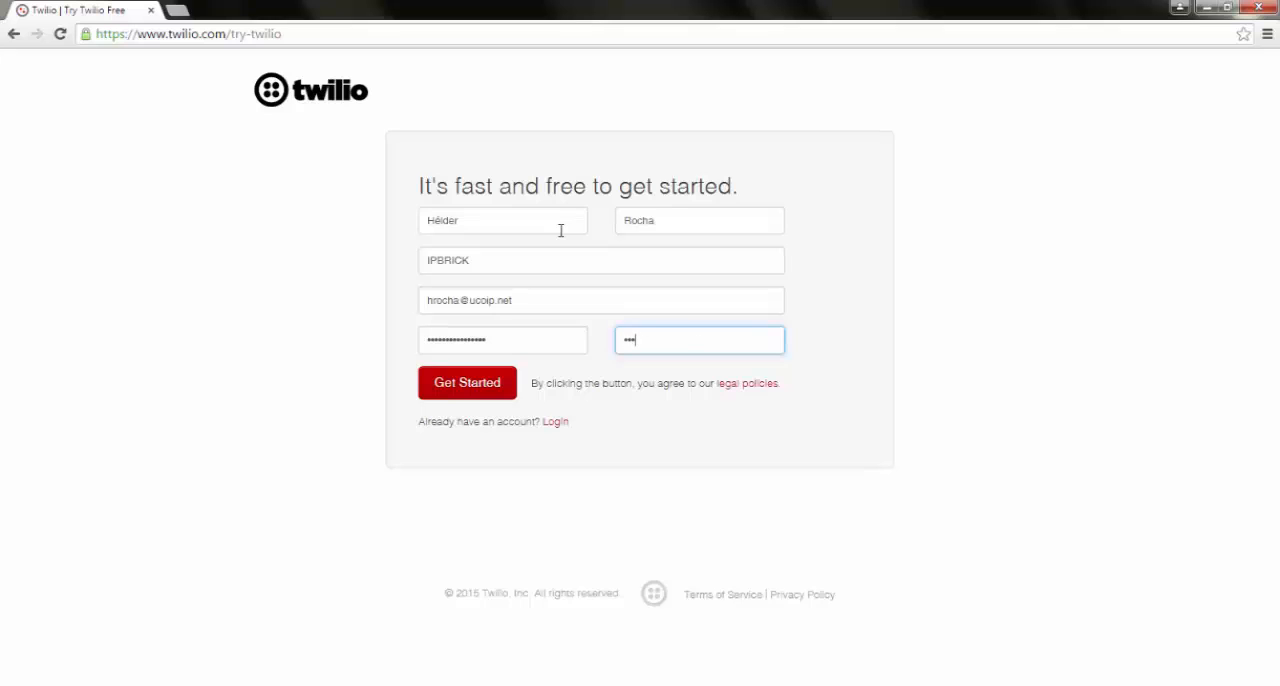
type("*************")
left_click(475, 391)
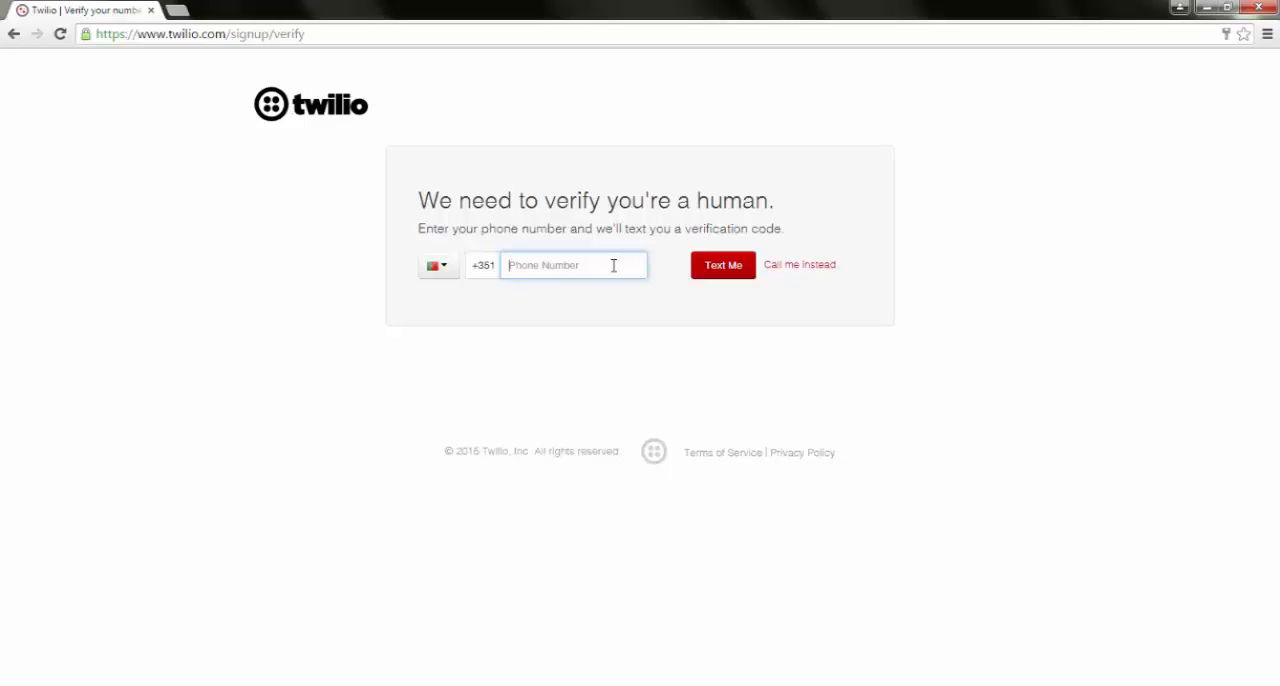
Enter the phone number for human verification and request the verification code by text message
left_click(709, 270)
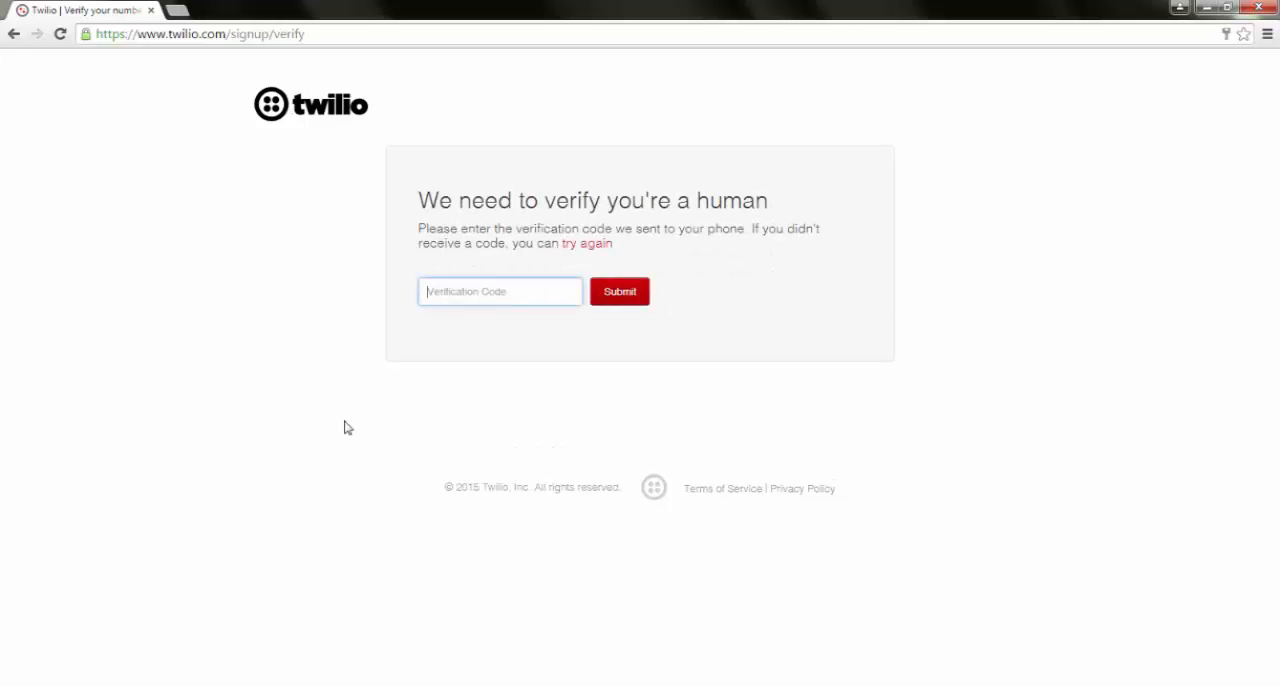
Enter the received verification code and submit it
left_click(614, 297)
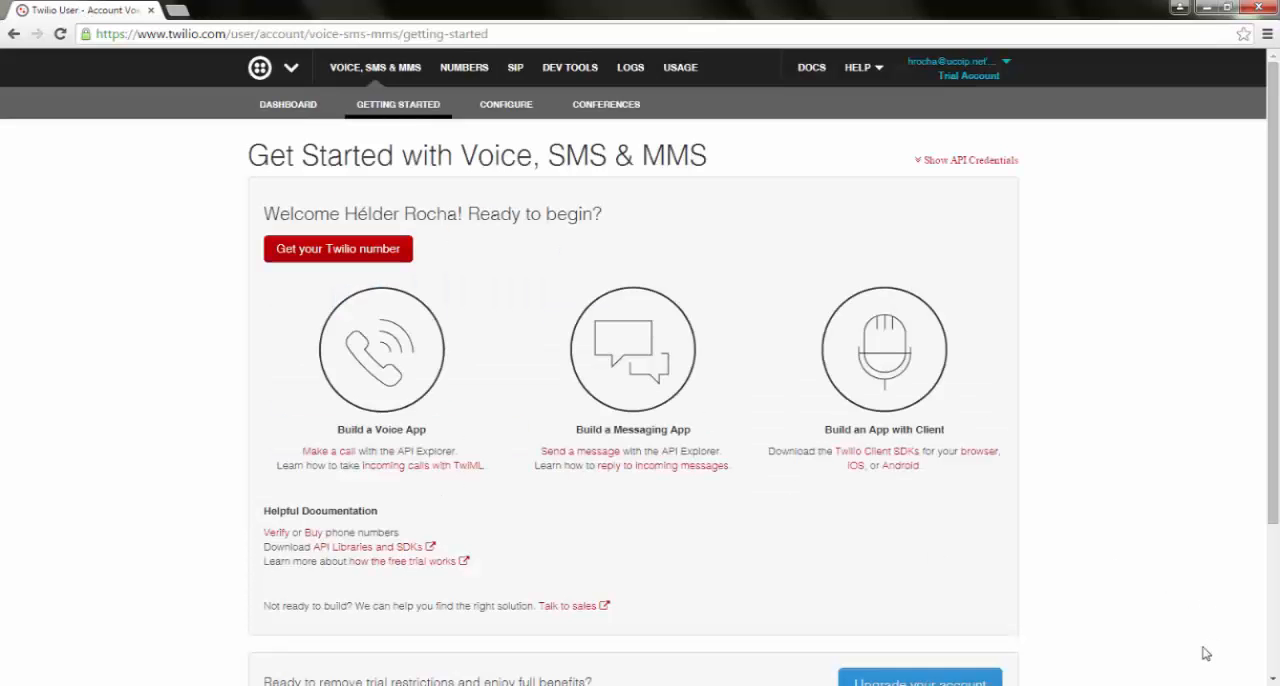
Open the configuration of trunks for the Elastic SIP Trunking product
left_click(289, 72)
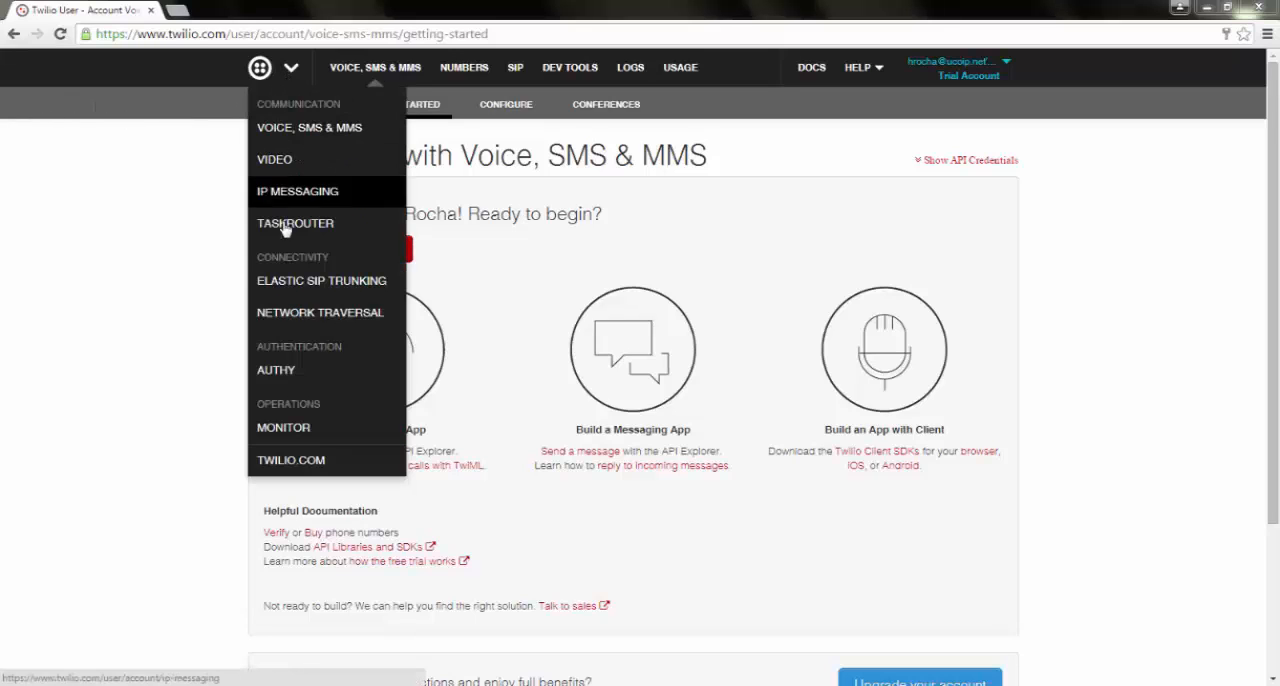
left_click(288, 282)
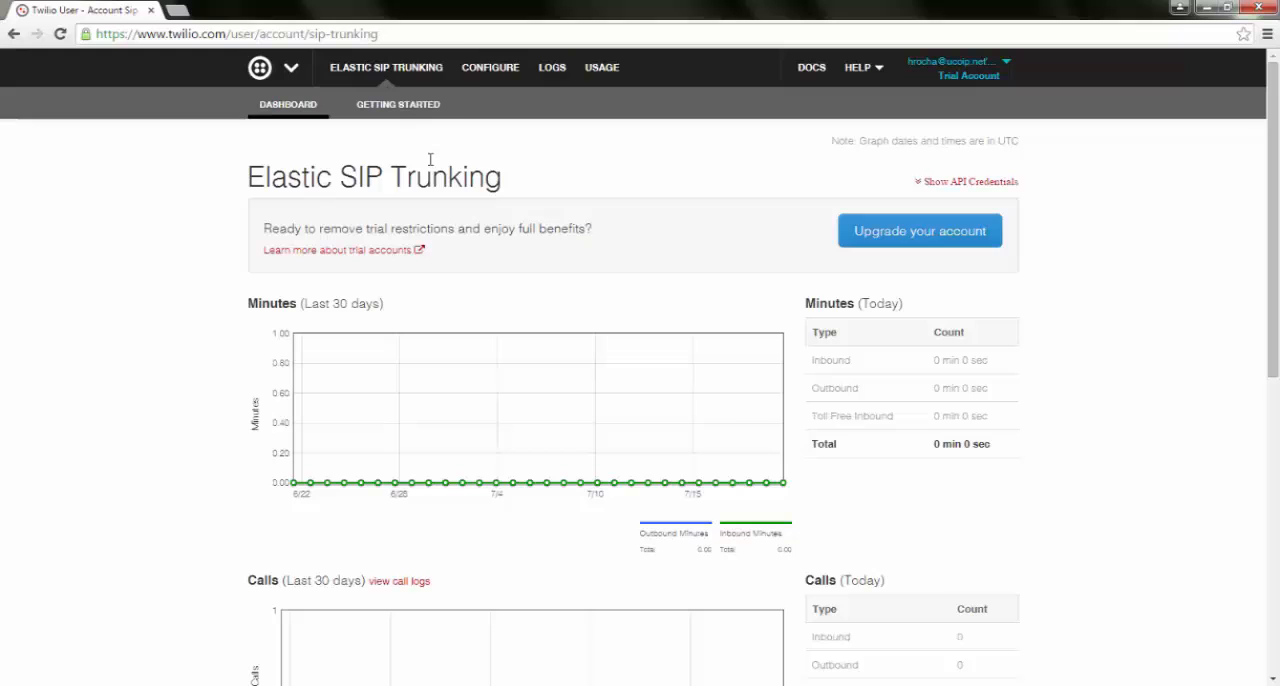
left_click(479, 72)
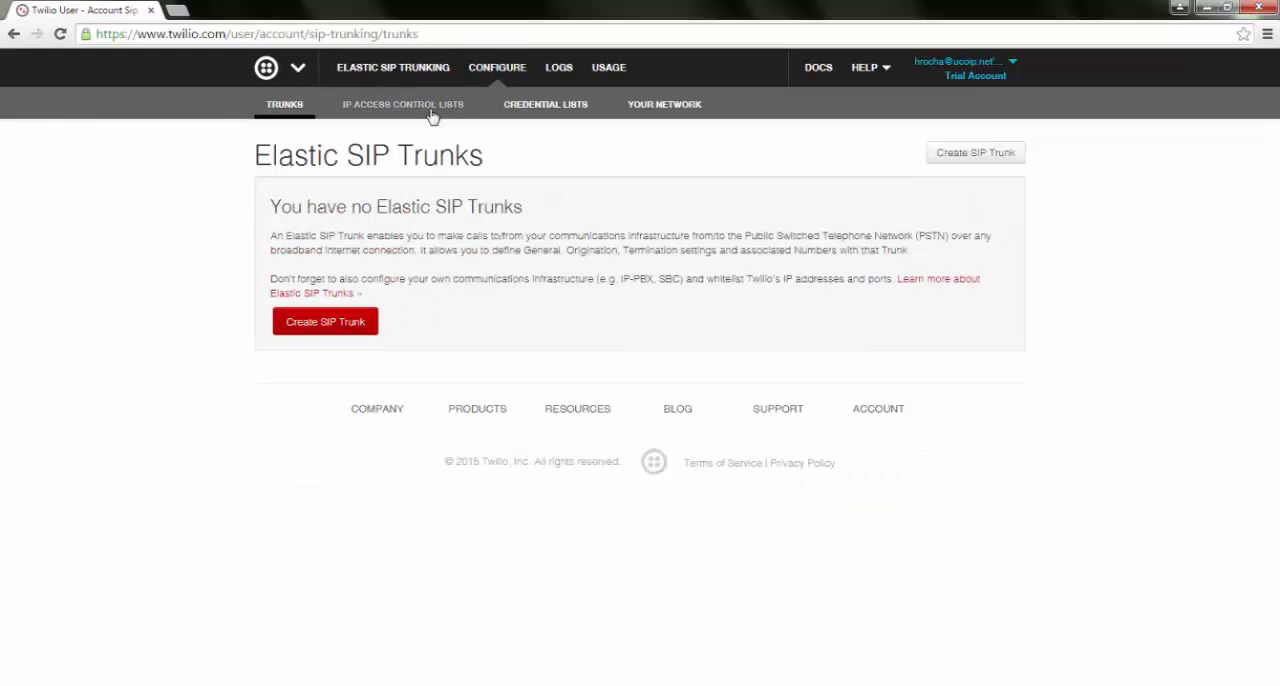
Create an Elastic SIP Trunk with the friendly name ucoipsrv
left_click(340, 325)
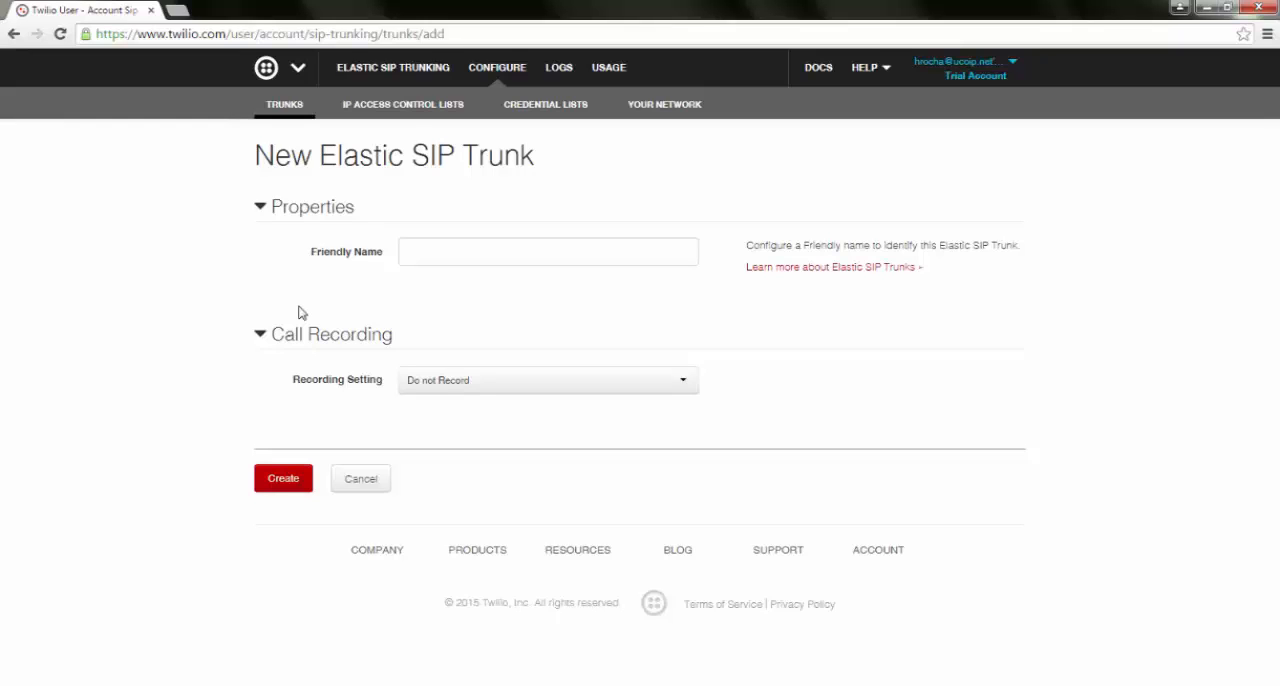
left_click(404, 252)
type("u")
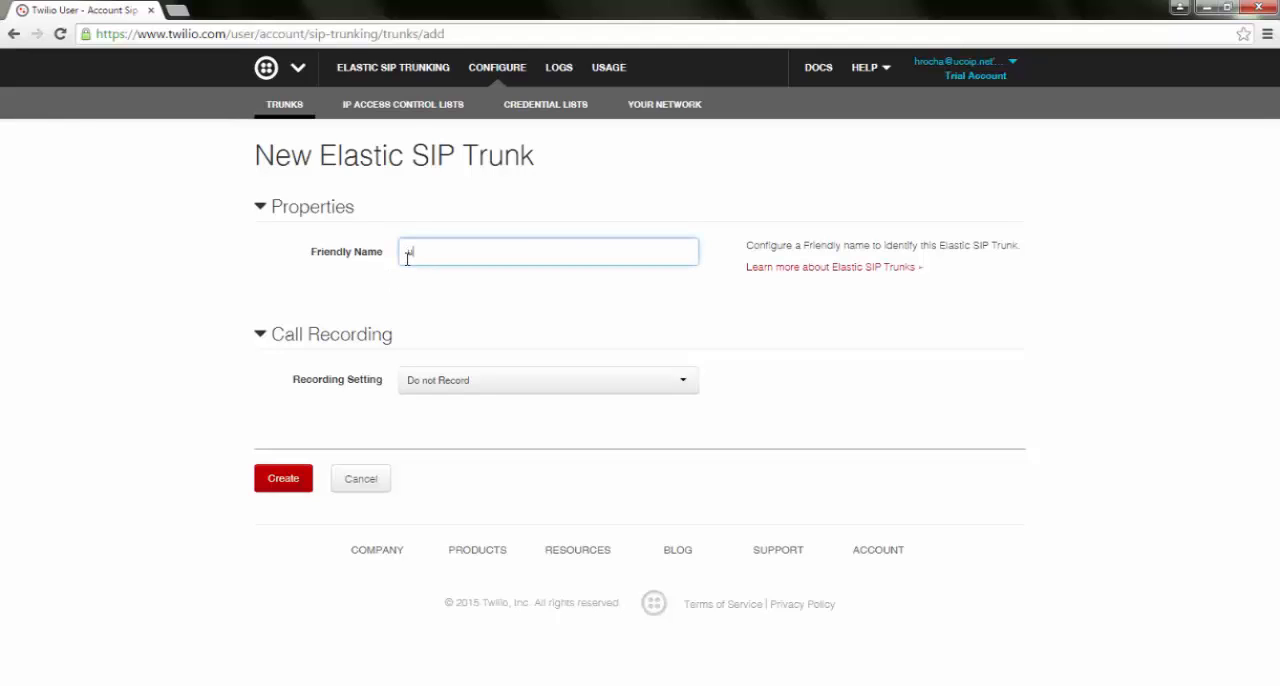
type("coipsrv")
left_click(281, 479)
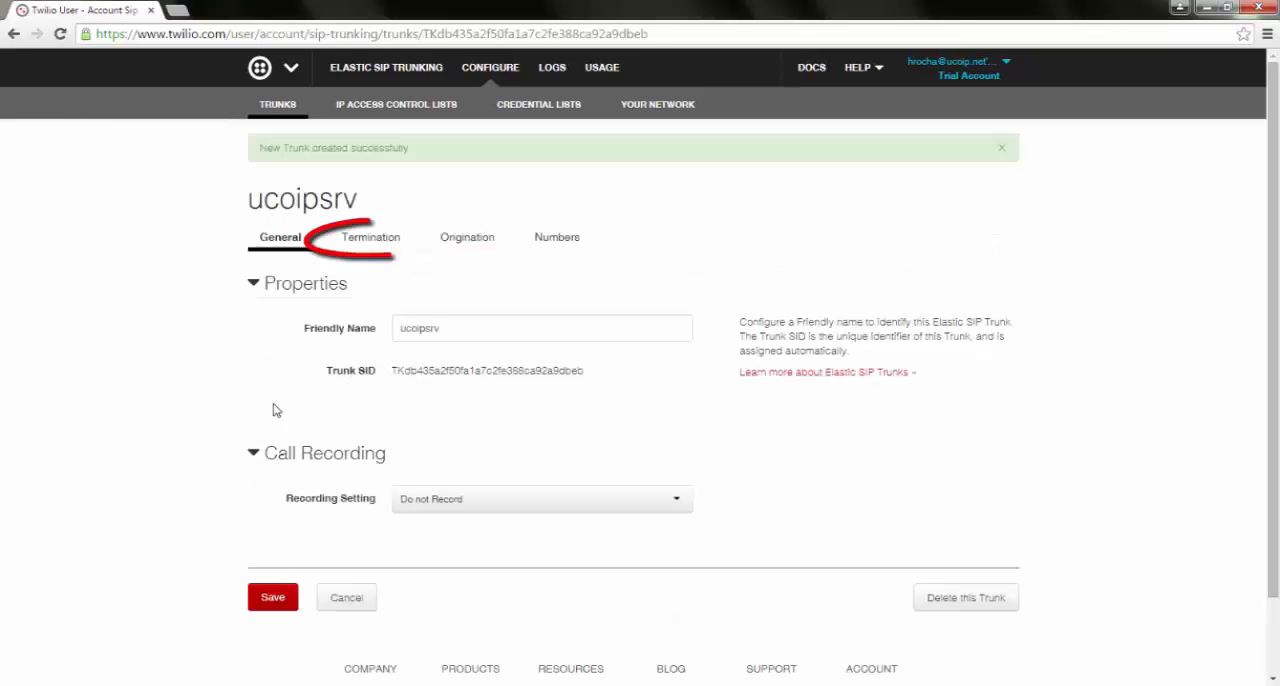
Set the trunk's Termination SIP URI to ucoipsrv.pstn.twilio.com
left_click(398, 245)
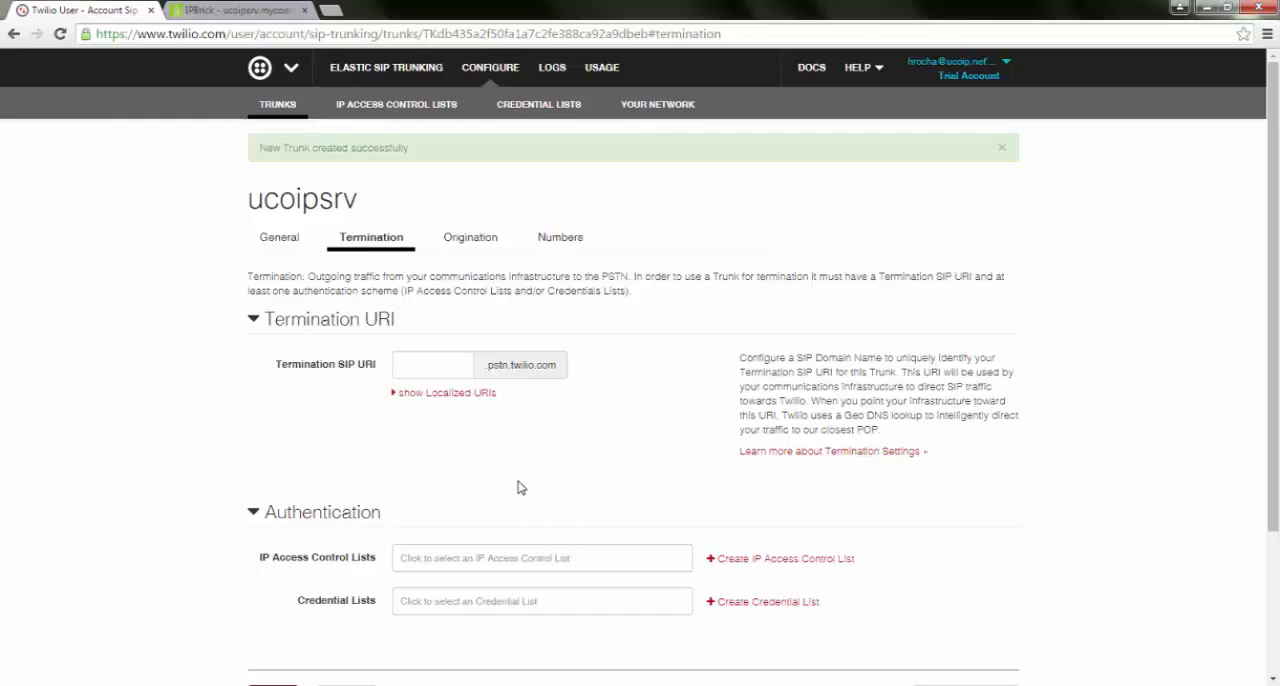
left_click(401, 369)
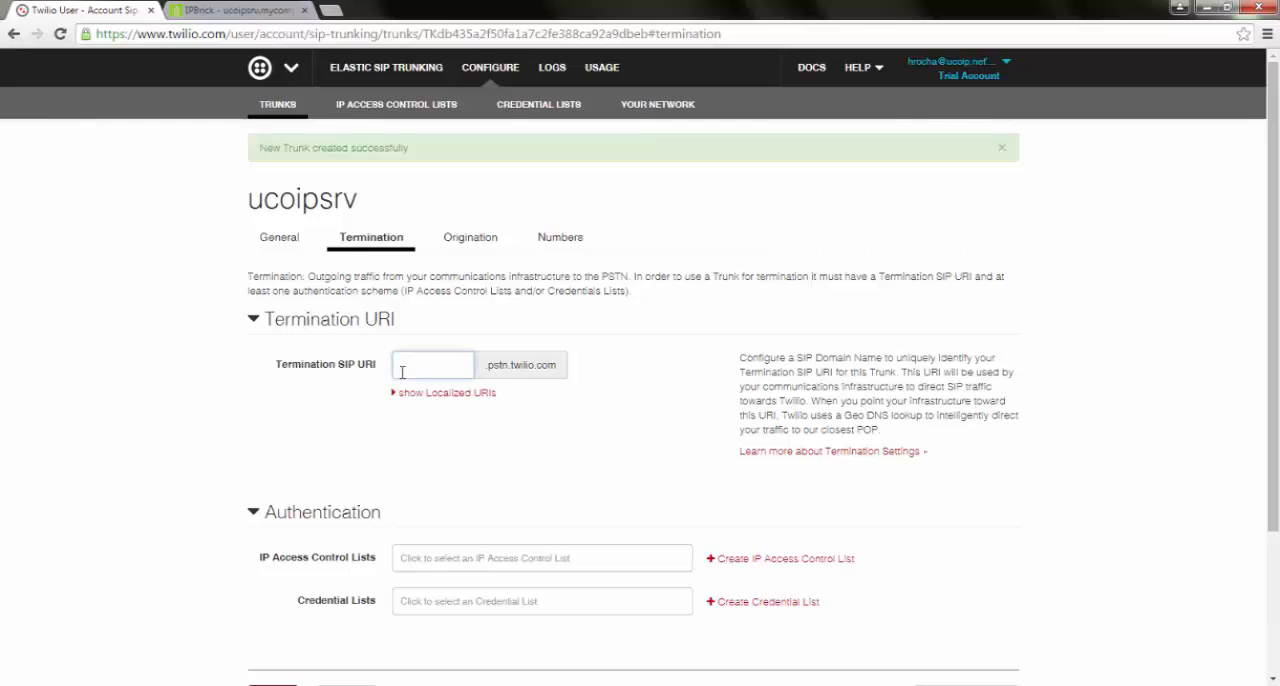
type("ucoipsrv")
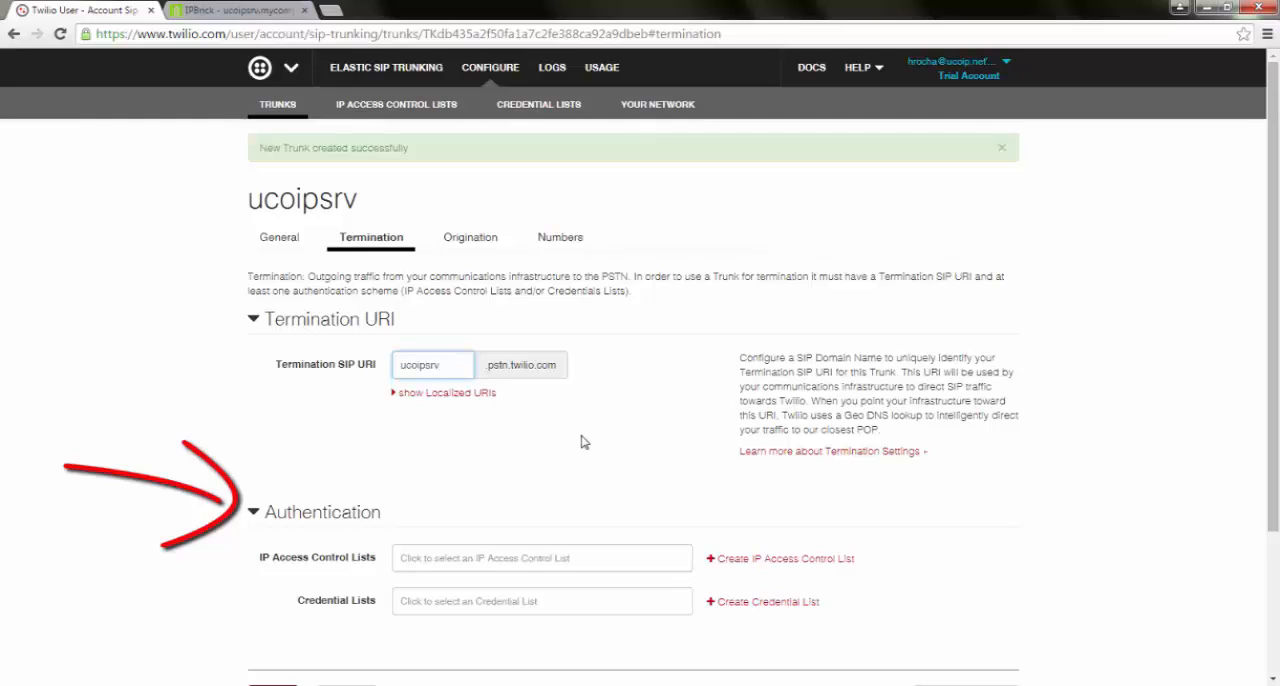
Start a new IP access control list for the trunk's termination with the friendly name ucoipsrv
left_click(736, 563)
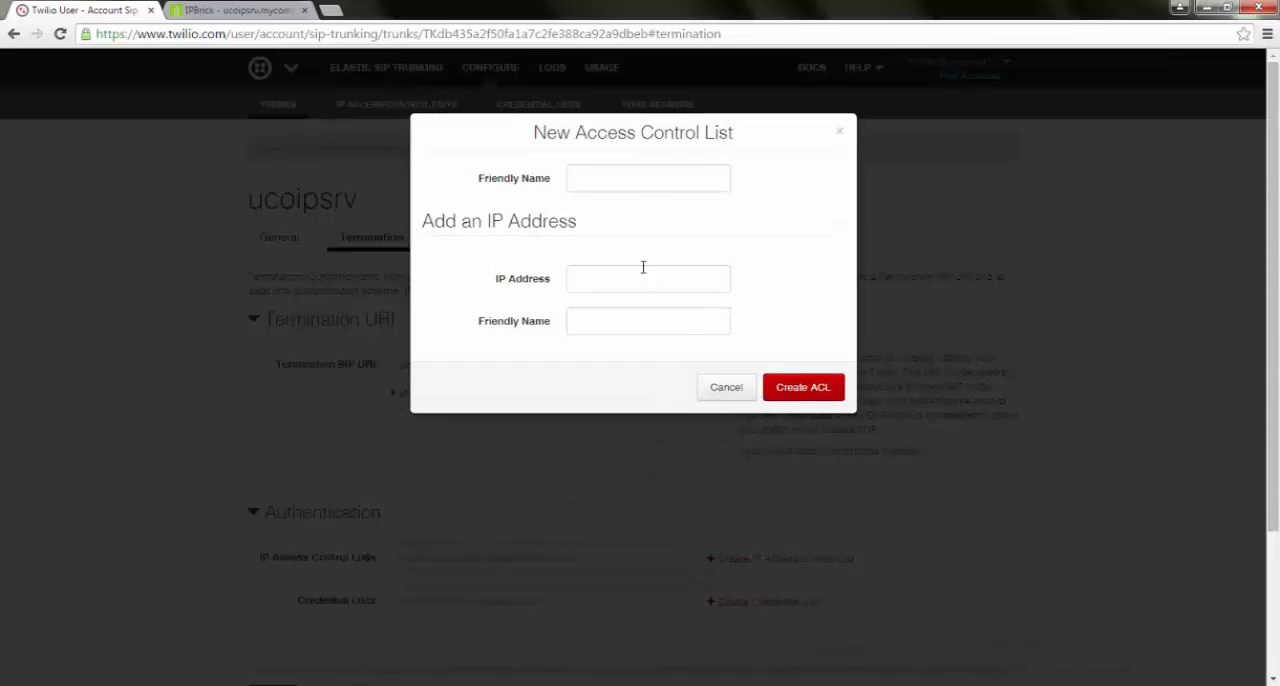
left_click(612, 180)
type("uc")
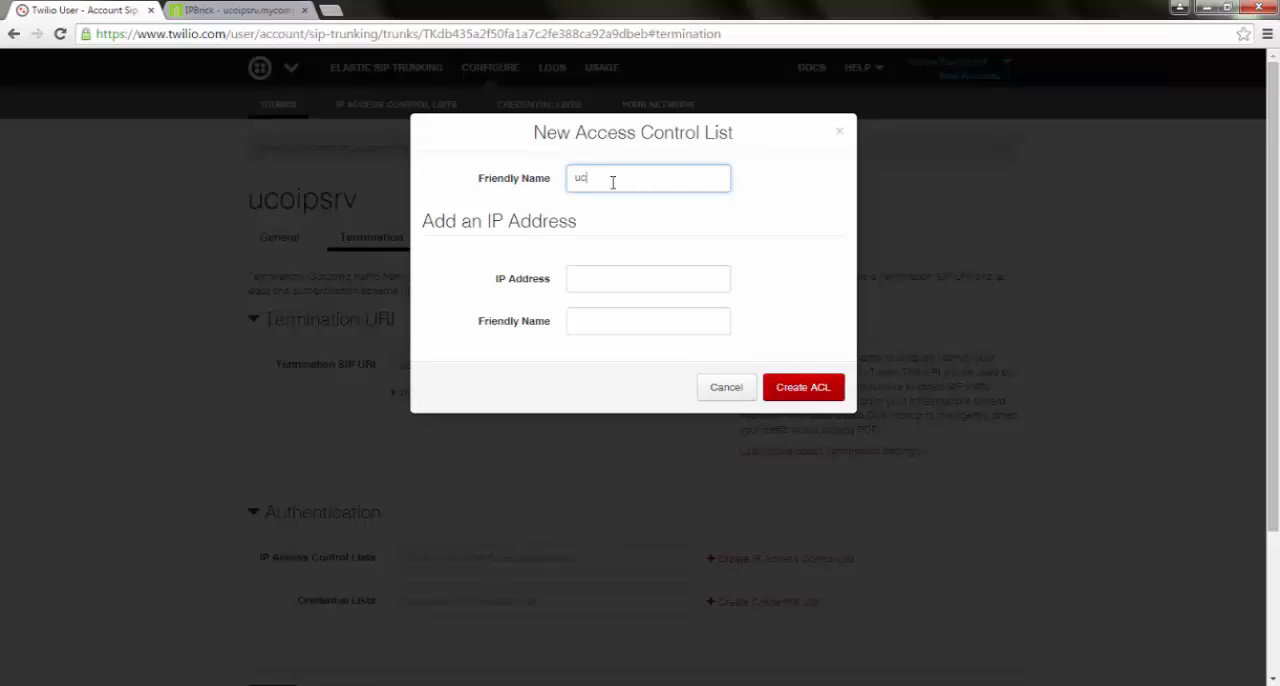
type("oipsrv")
left_click(621, 280)
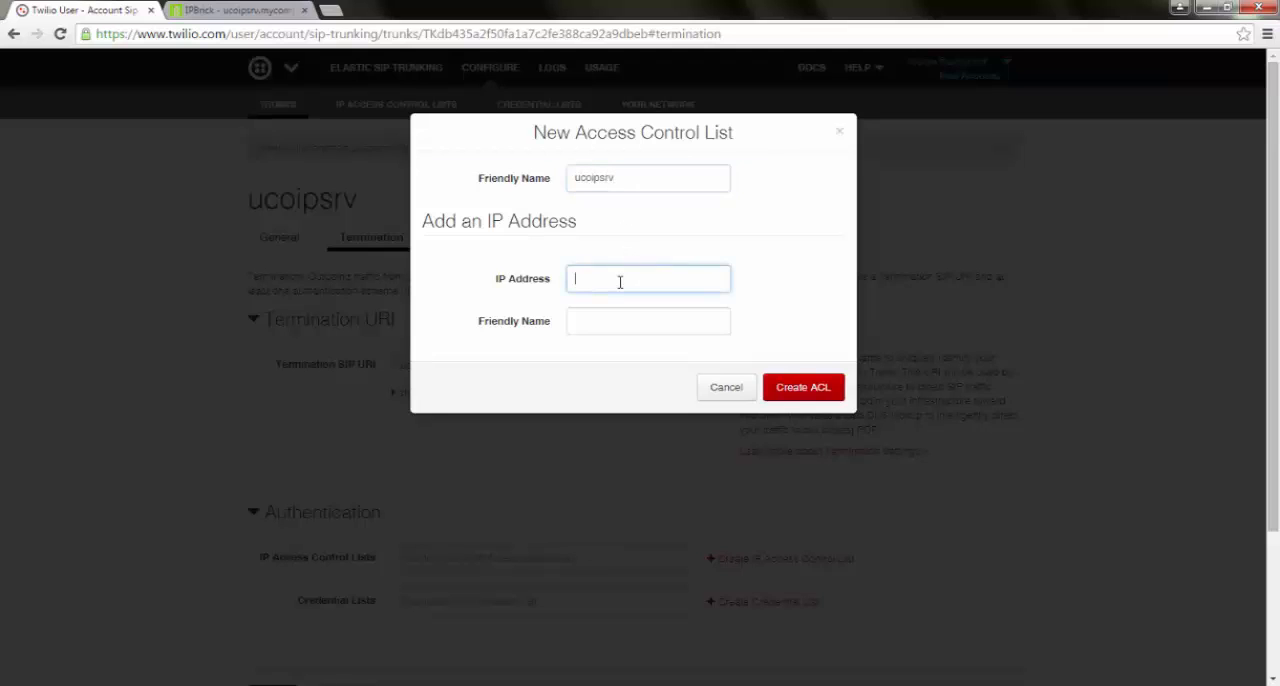
Switch to IPBrick and copy the IP address of the ETH1 public interface from the IPBrick definitions
left_click(238, 10)
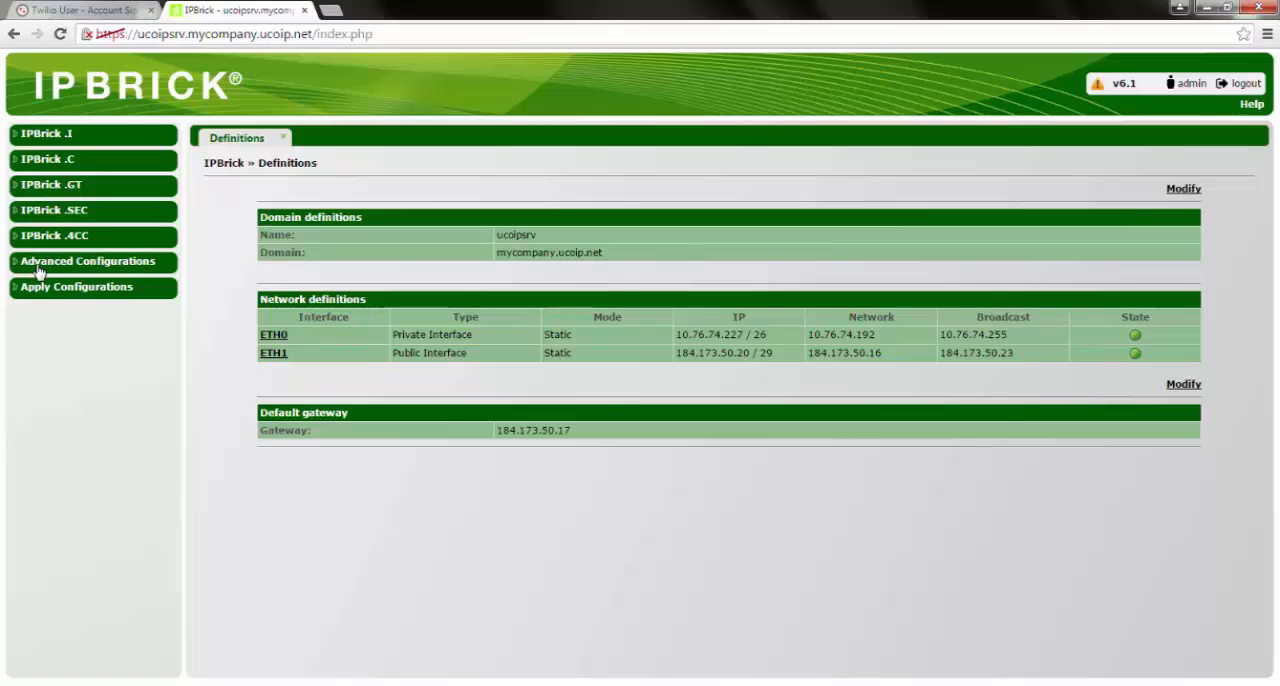
left_click(38, 266)
mouse_move(40, 285)
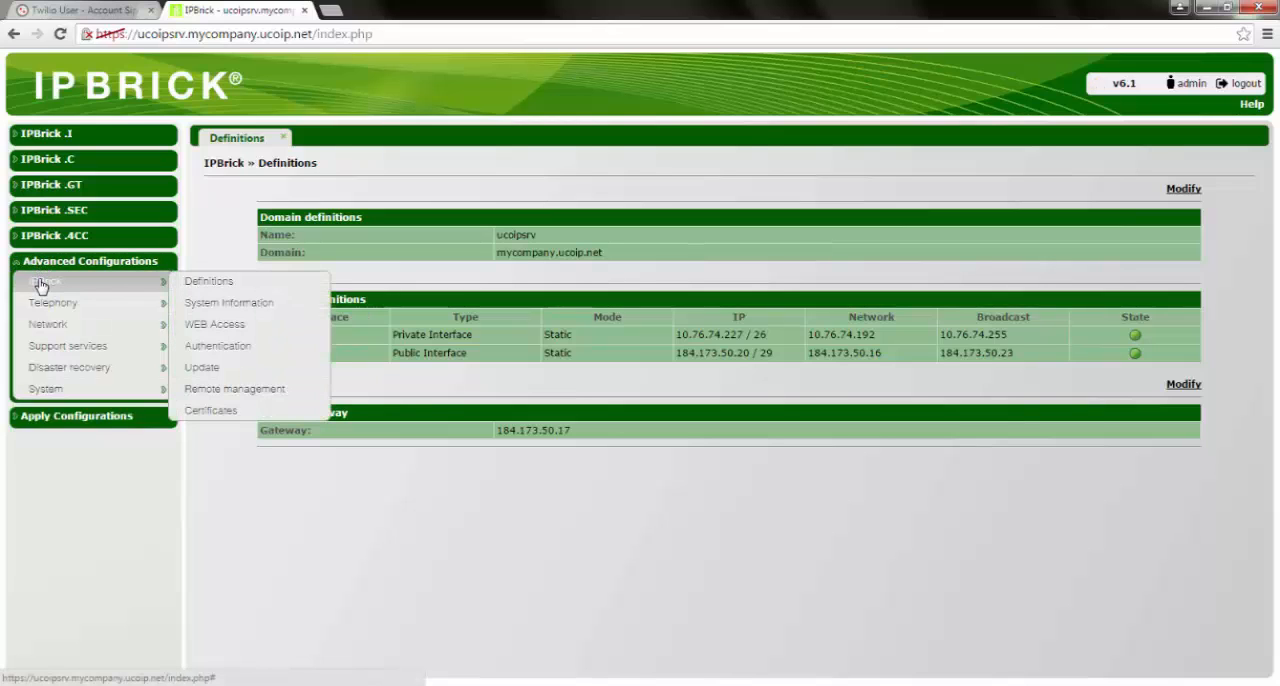
left_click(188, 286)
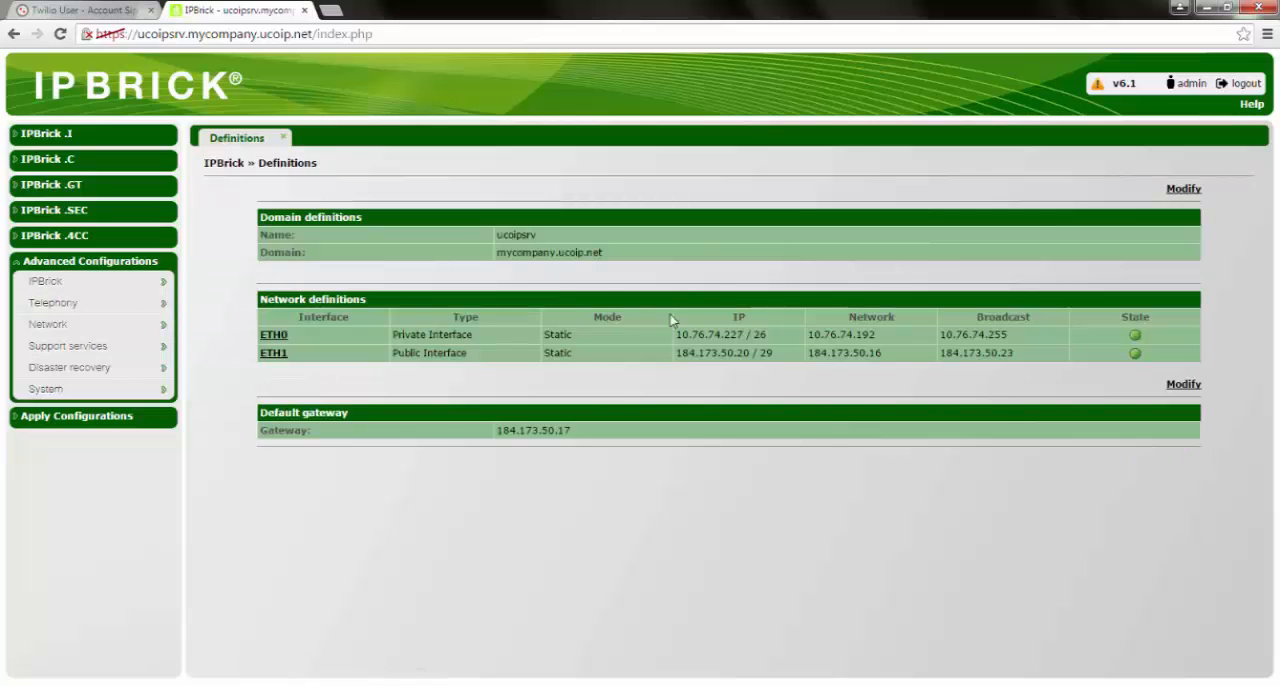
left_click_drag(751, 355, 678, 357)
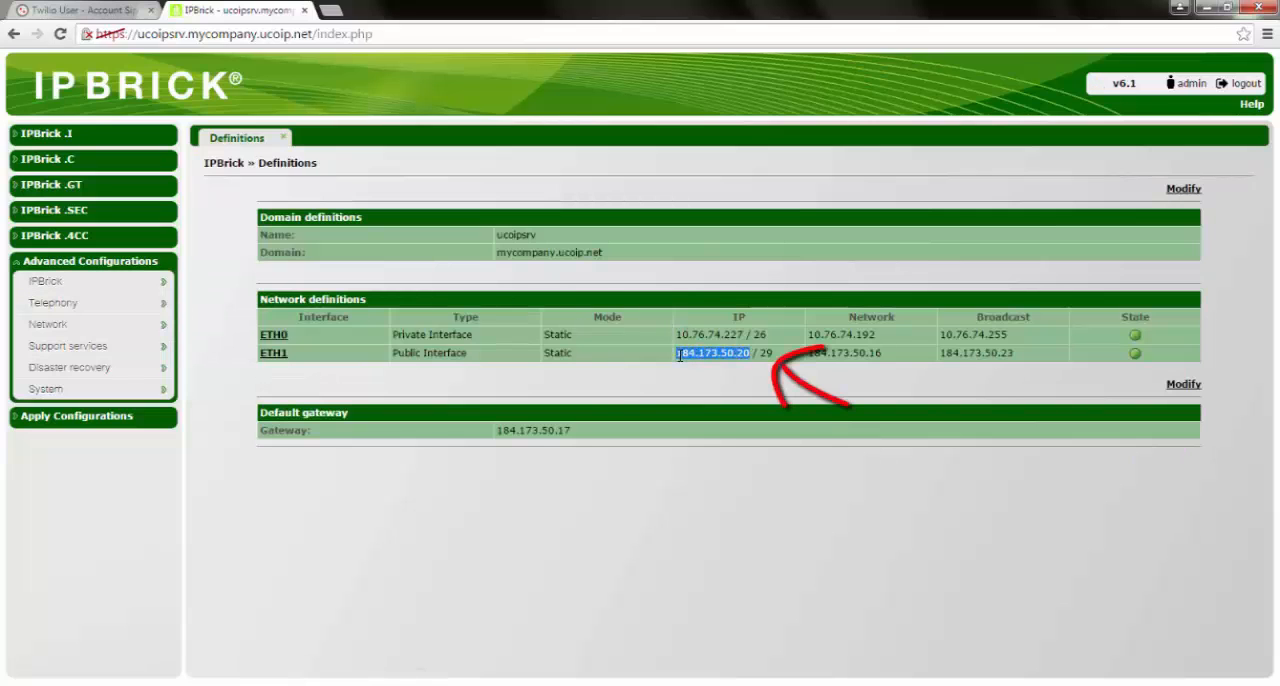
right_click(680, 360)
left_click(708, 368)
Back in Twilio, add the IP address 184.173.50.20 with the friendly name ucoipsrv and create the access control list
left_click(100, 8)
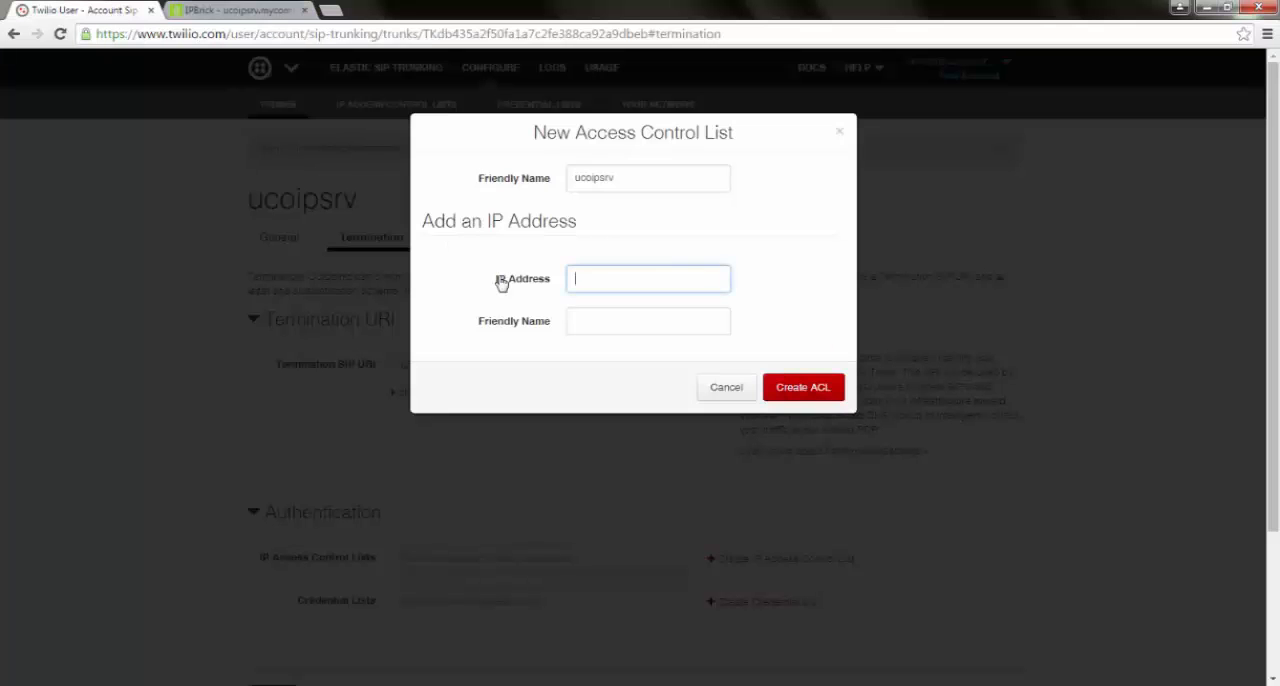
right_click(624, 276)
left_click(662, 373)
left_click(662, 330)
type("ucoip")
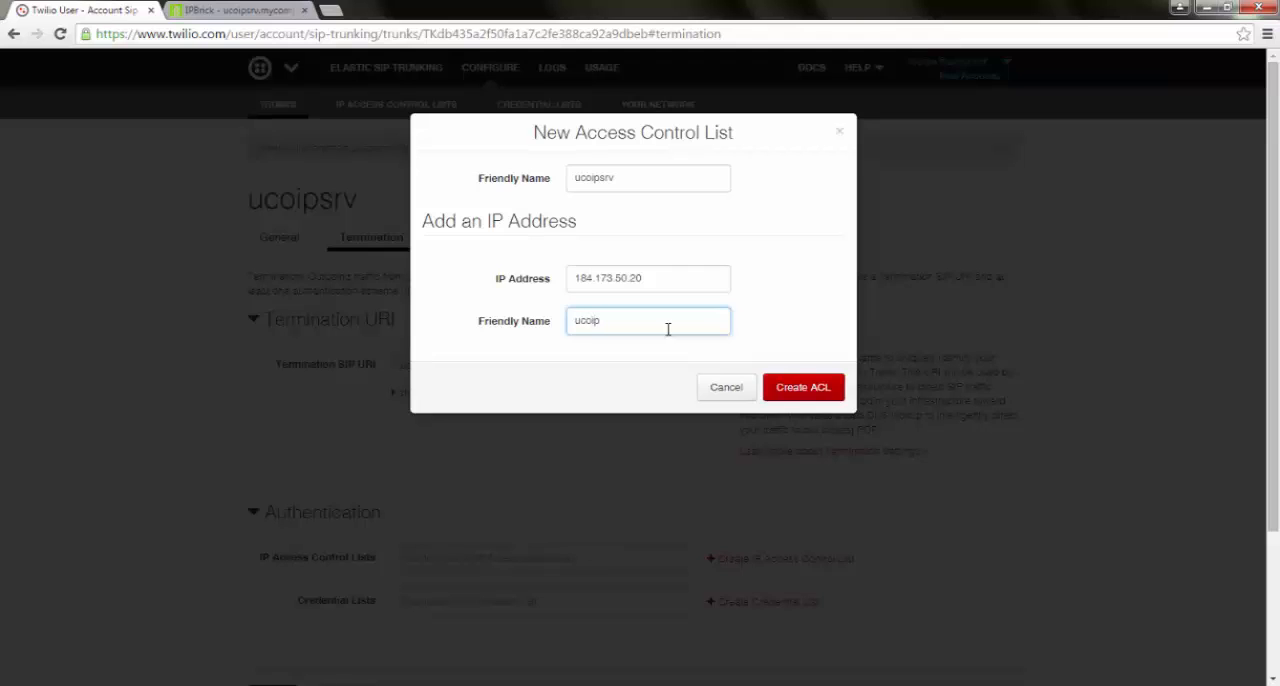
type("srv")
left_click(792, 392)
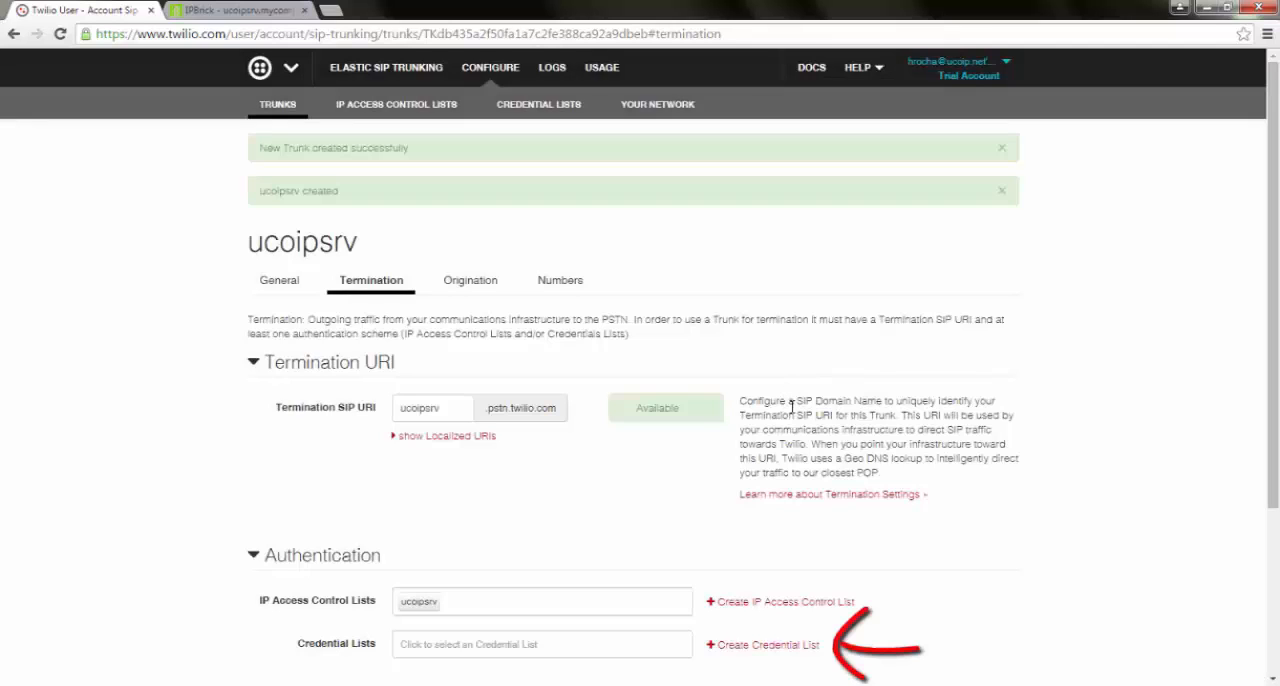
Create the ucoipsrv credential list for the trunk with the user name ucoipsrv and the credential password
left_click(790, 646)
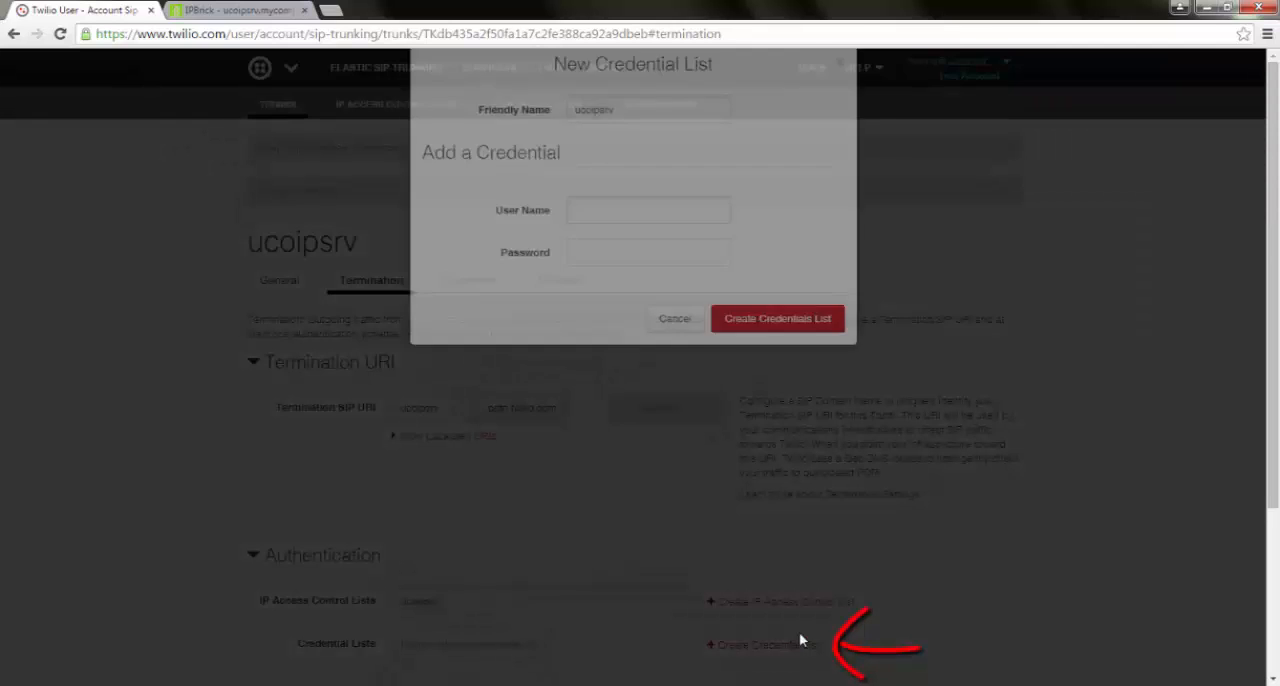
left_click(631, 270)
type("ucoipsrv")
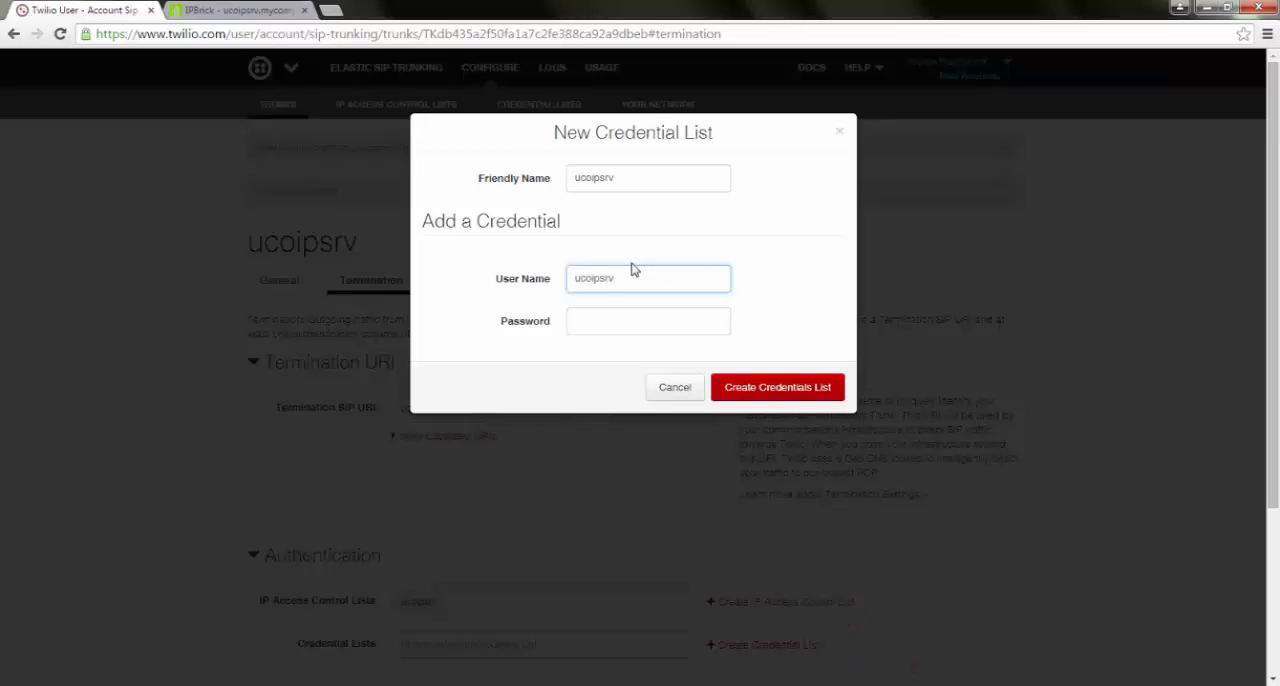
key("Tab")
type("p")
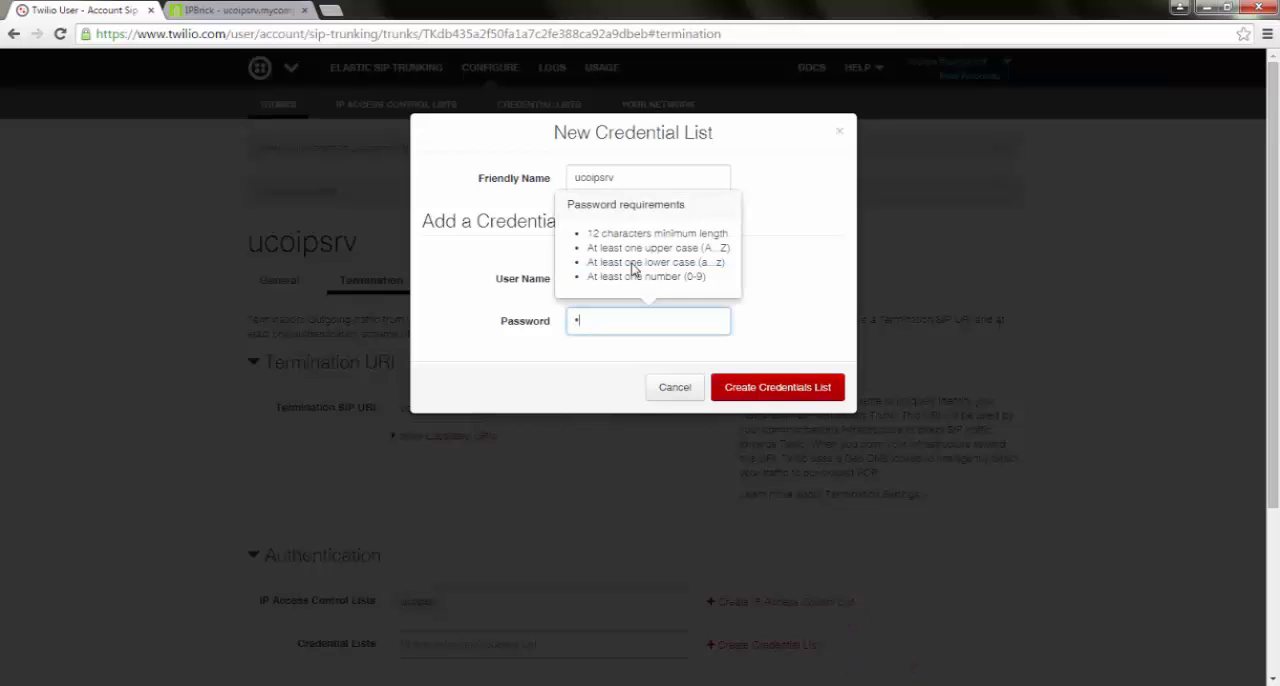
type("•••••••••••••••")
left_click(757, 390)
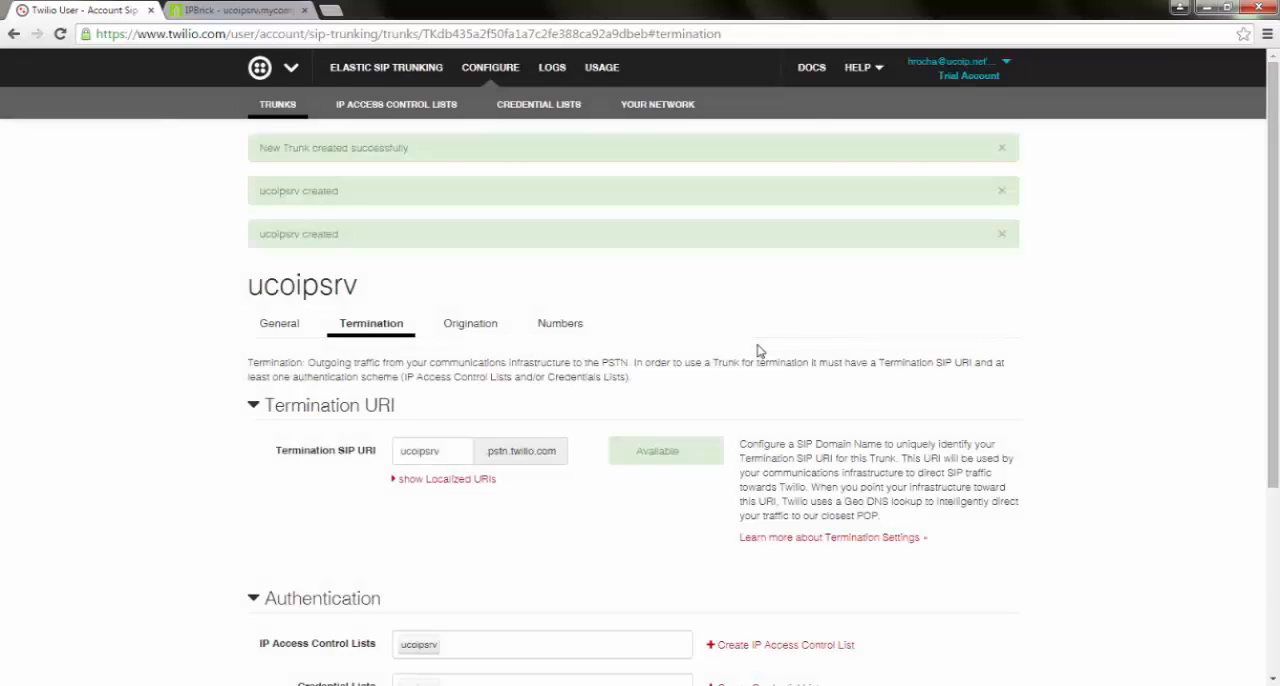
Start a new origination URI for the ucoipsrv trunk, beginning the SIP URI with sip:
scroll(484, 175, "down", 2)
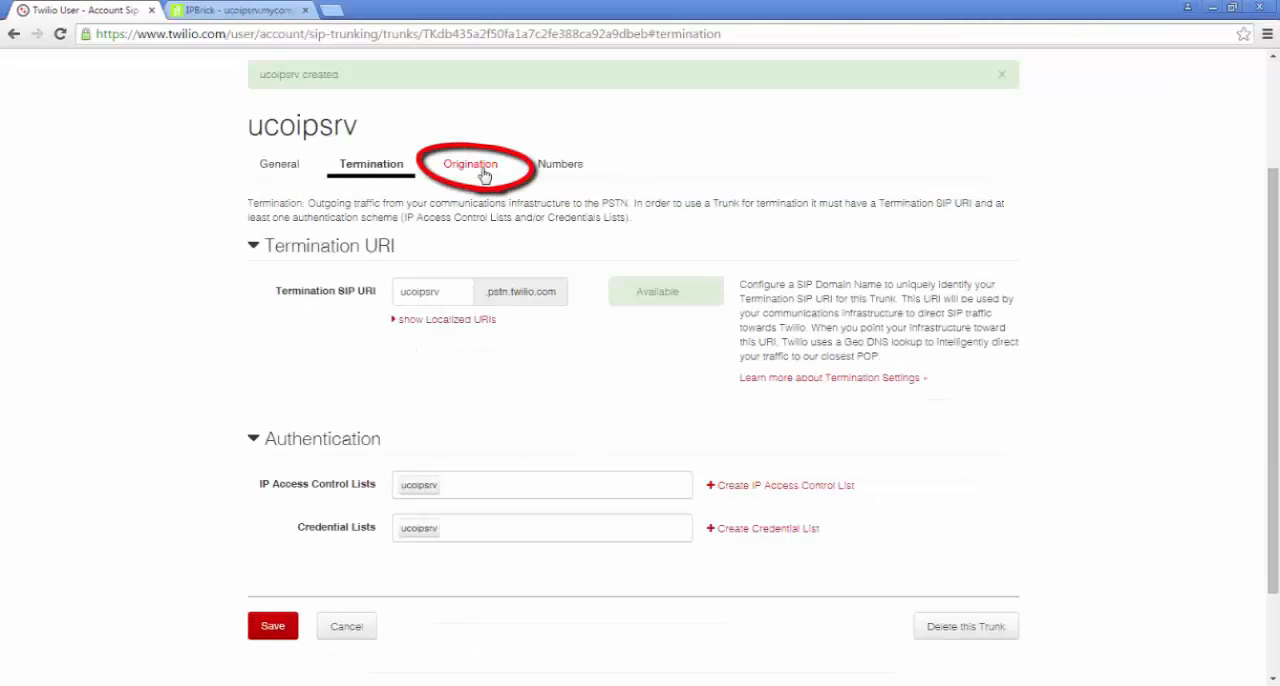
left_click(483, 175)
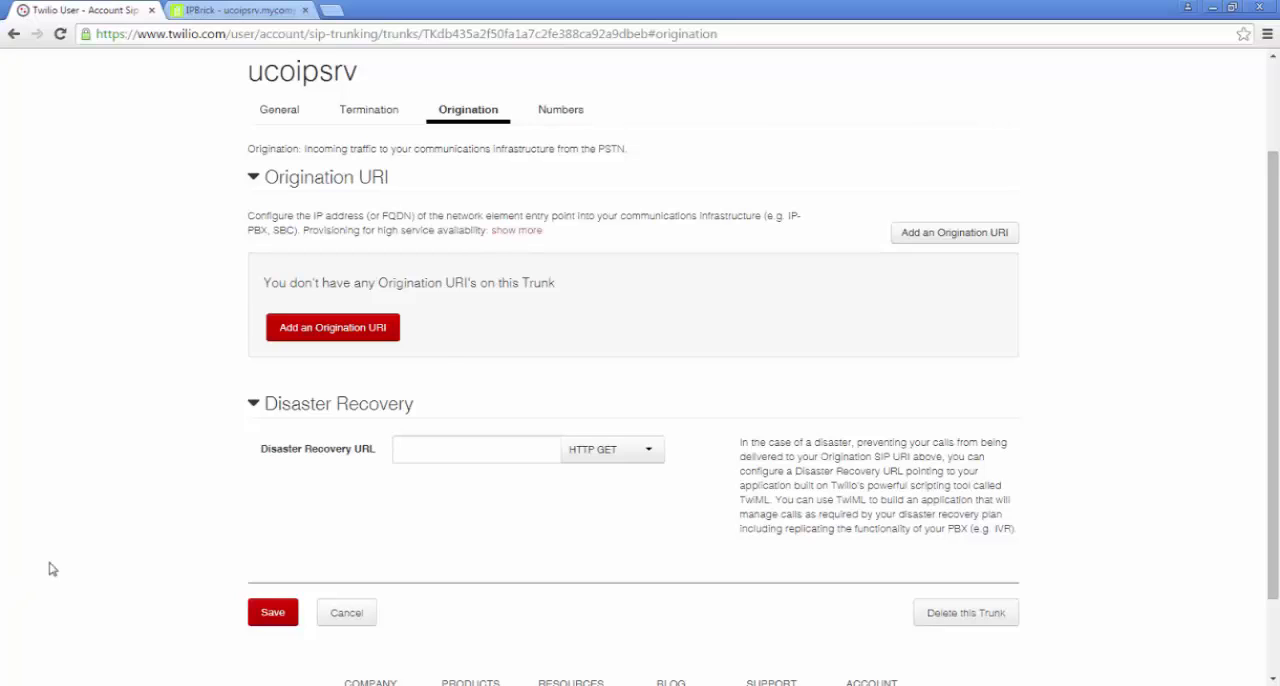
left_click(297, 331)
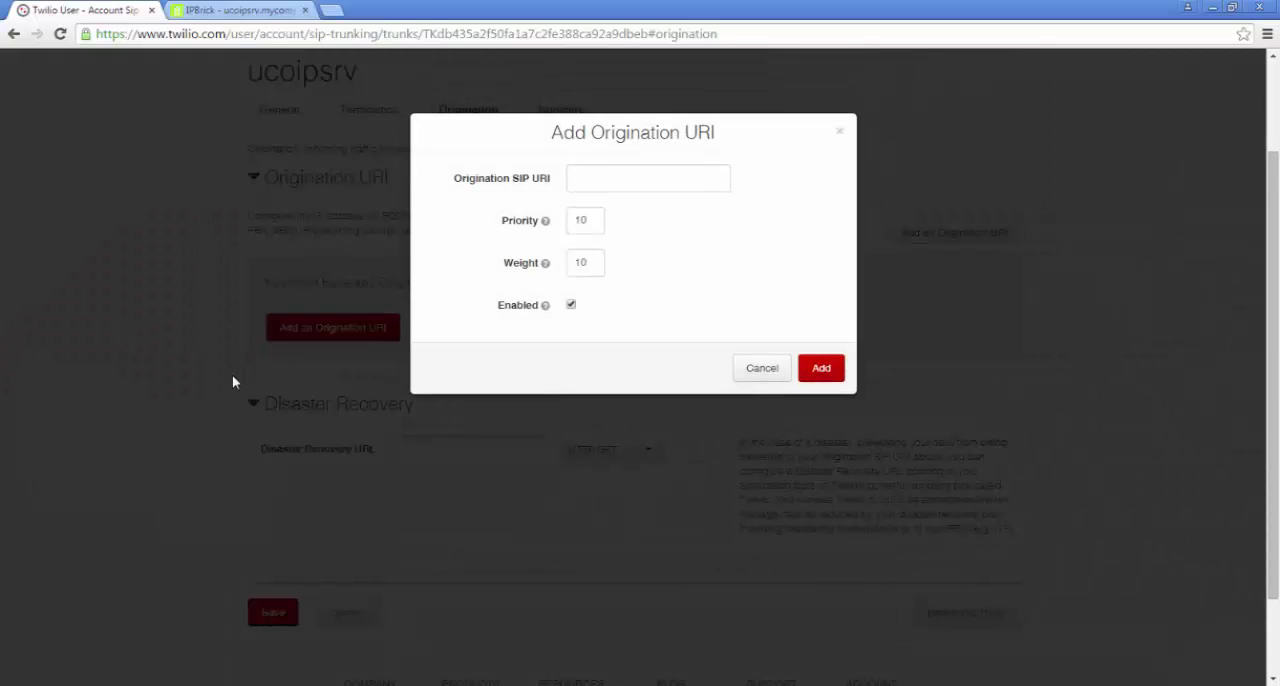
left_click(696, 178)
type("sip:")
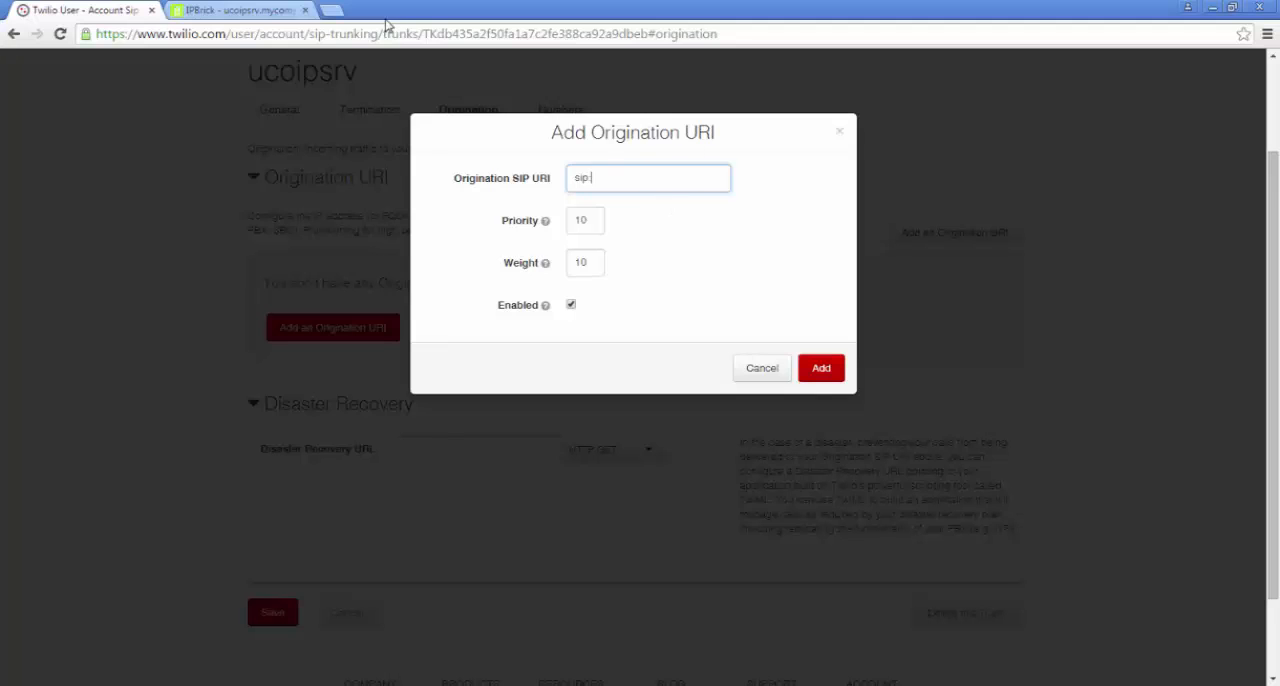
Copy the server name ucoipsrv from the IPBrick definitions and append it to the origination SIP URI in Twilio
left_click(285, 10)
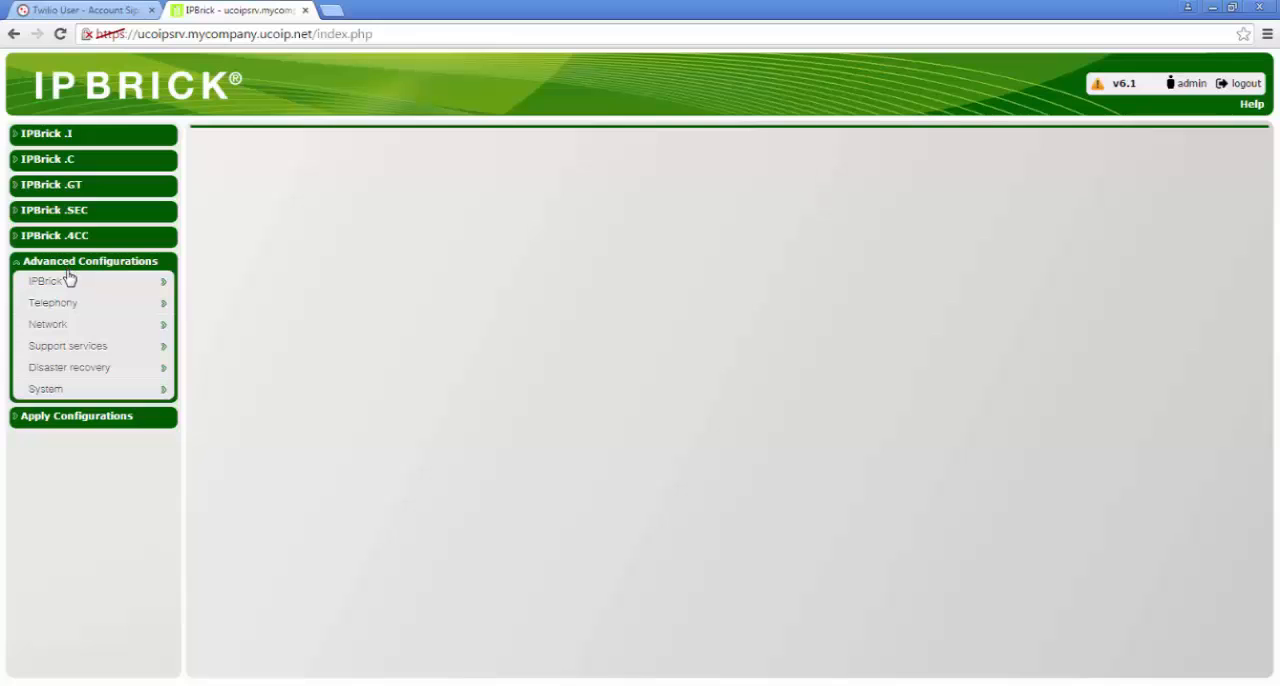
mouse_move(71, 281)
left_click(200, 281)
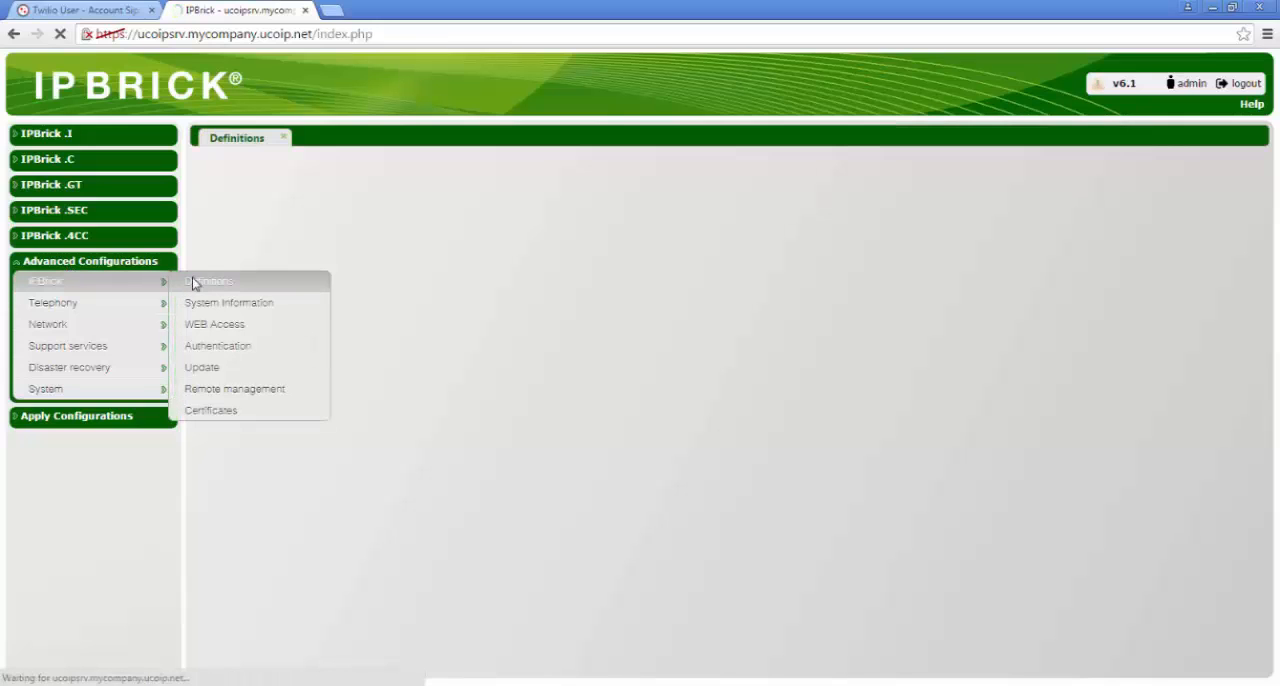
left_click_drag(550, 233, 498, 233)
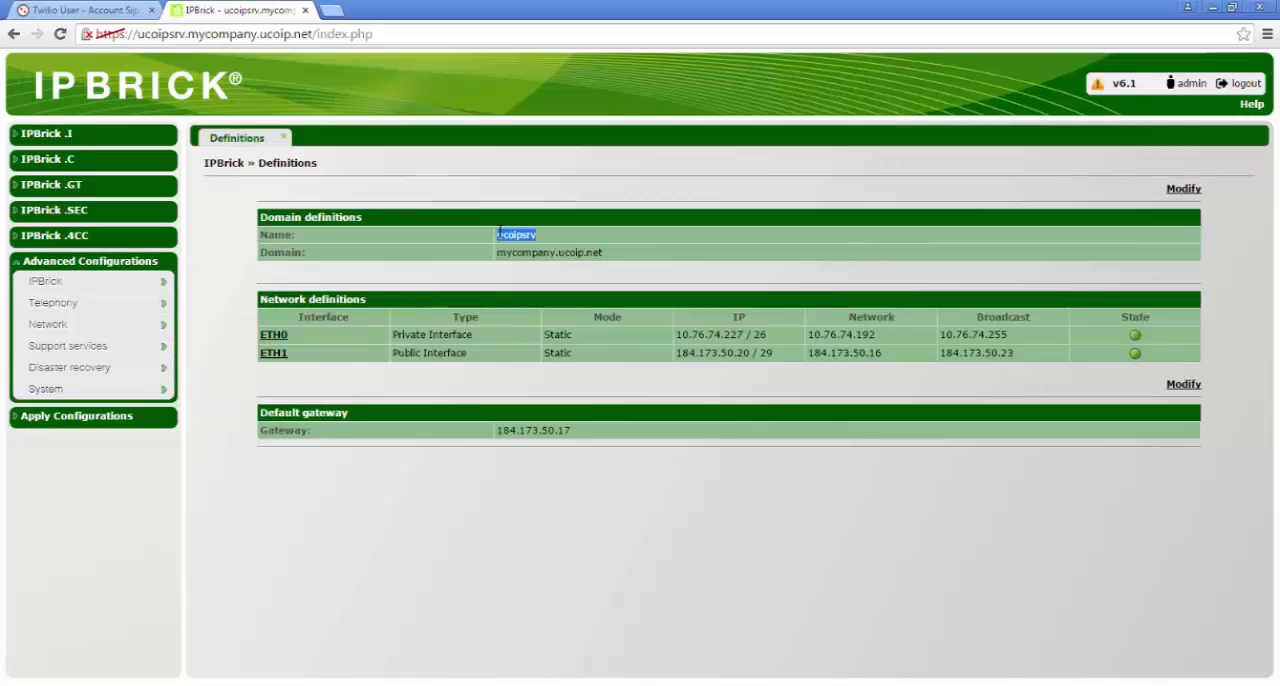
left_click(109, 14)
key("ctrl+v")
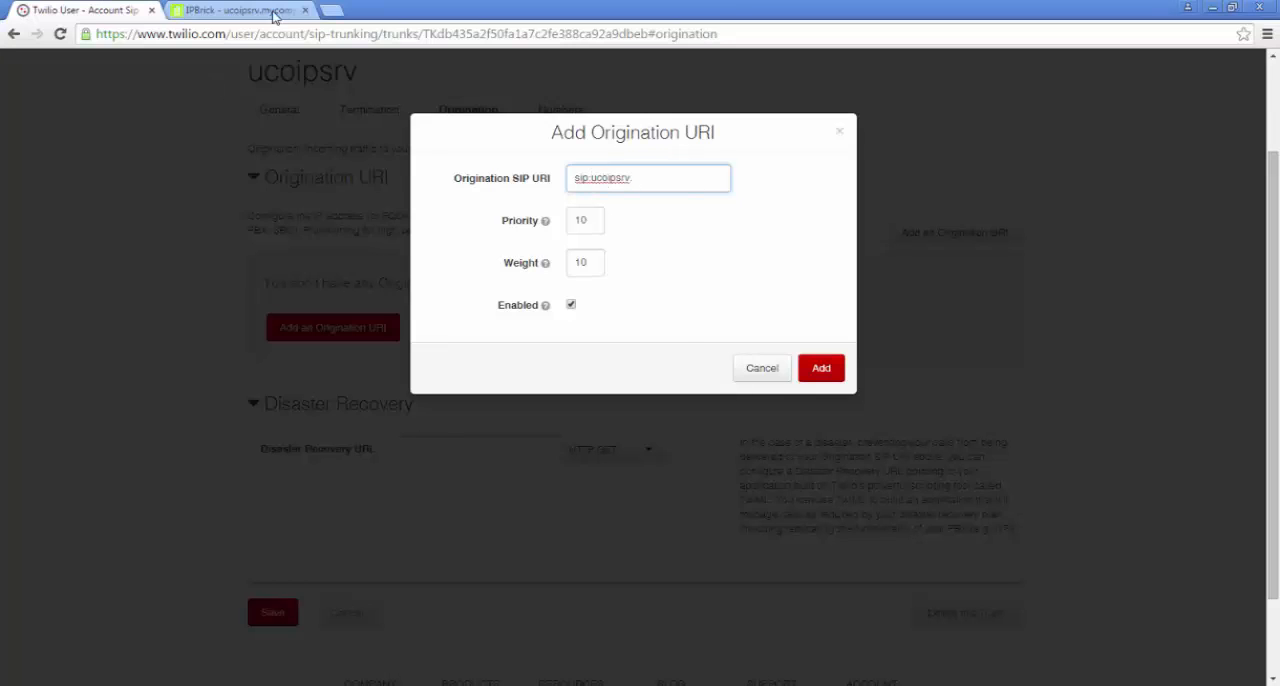
Complete the origination URI with the IPBrick domain as sip:ucoipsrv.mycompany.ucoip.net, add it and save the trunk in Twilio
left_click(270, 12)
left_click_drag(606, 252, 501, 257)
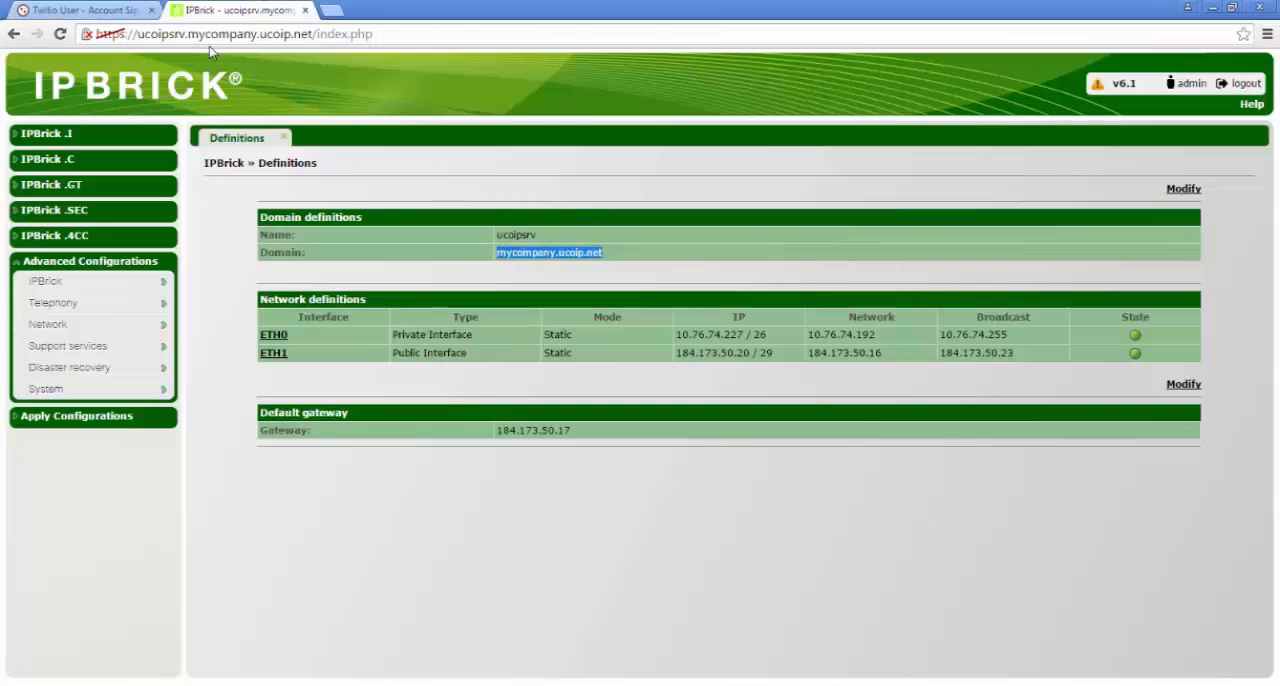
key("ctrl+c")
left_click(80, 10)
type(".")
key("ctrl+v")
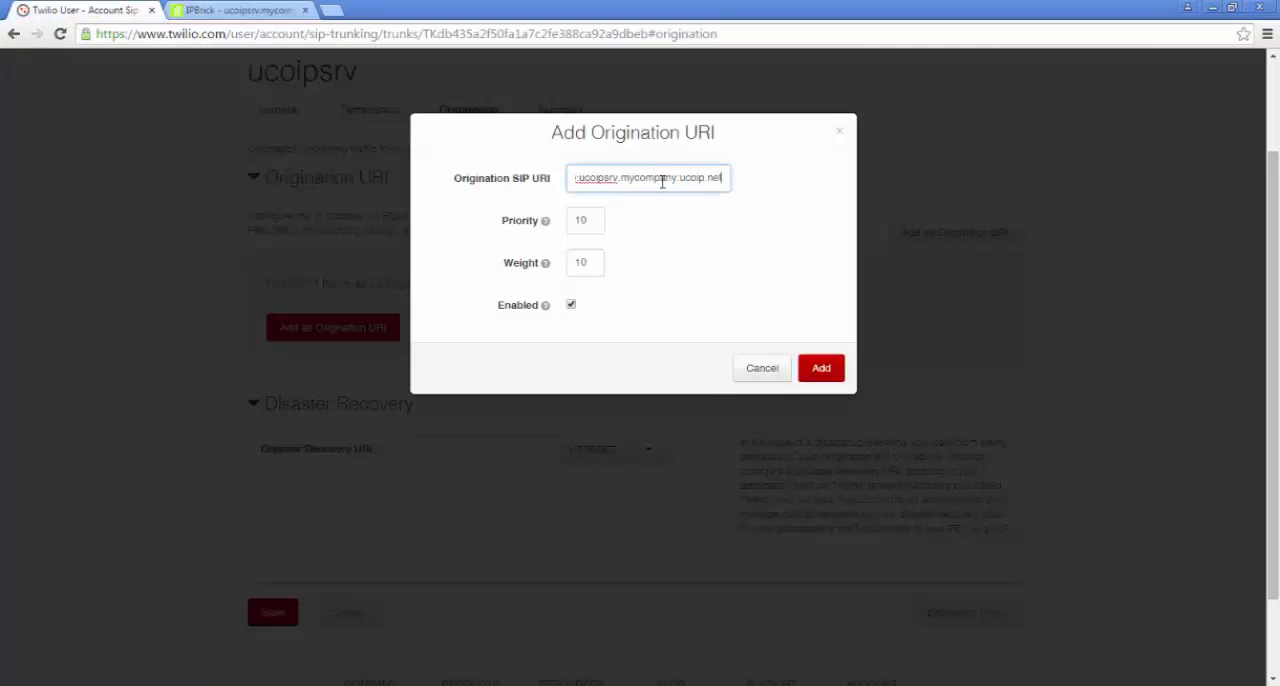
left_click(819, 369)
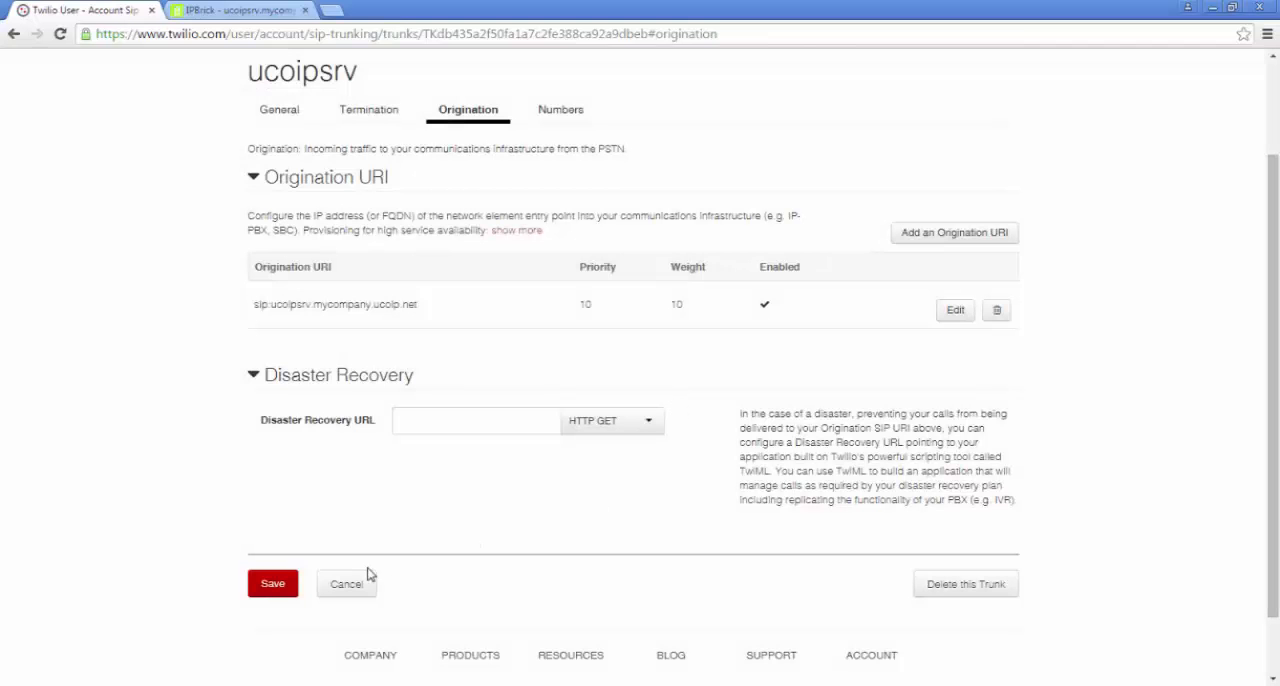
left_click(277, 586)
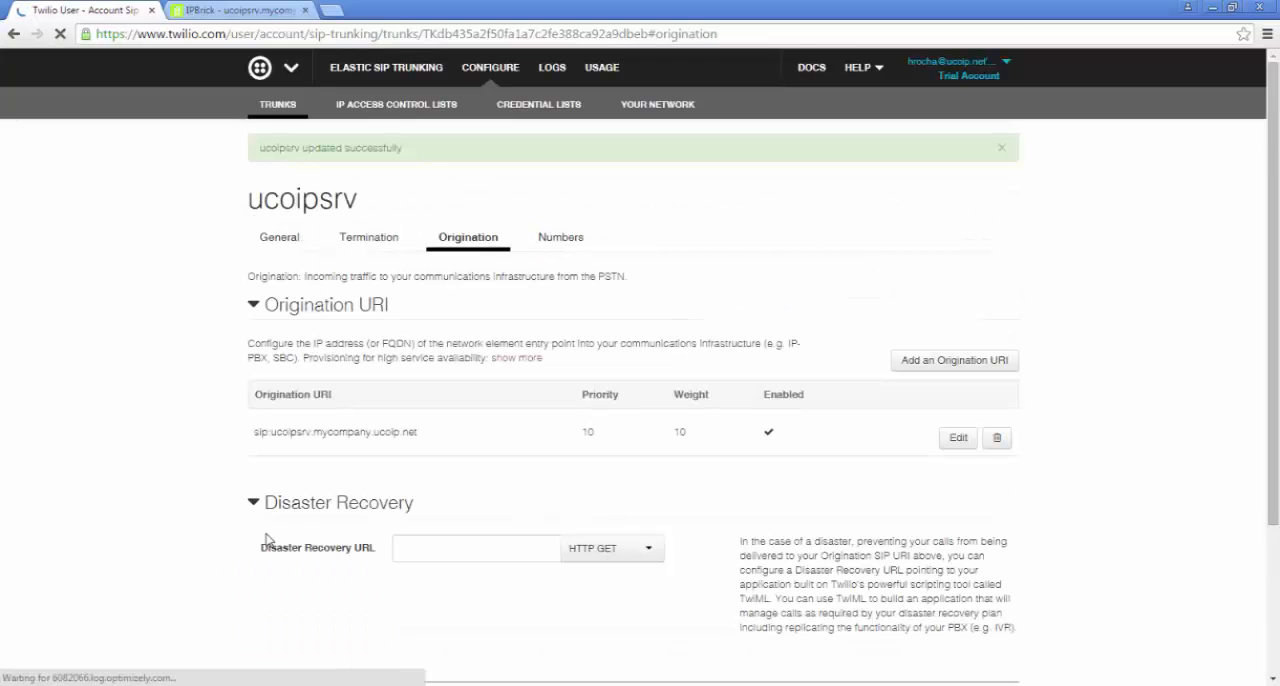
Start buying a number for the trunk and search for voice-capable numbers in the United States
left_click(549, 238)
left_click(303, 388)
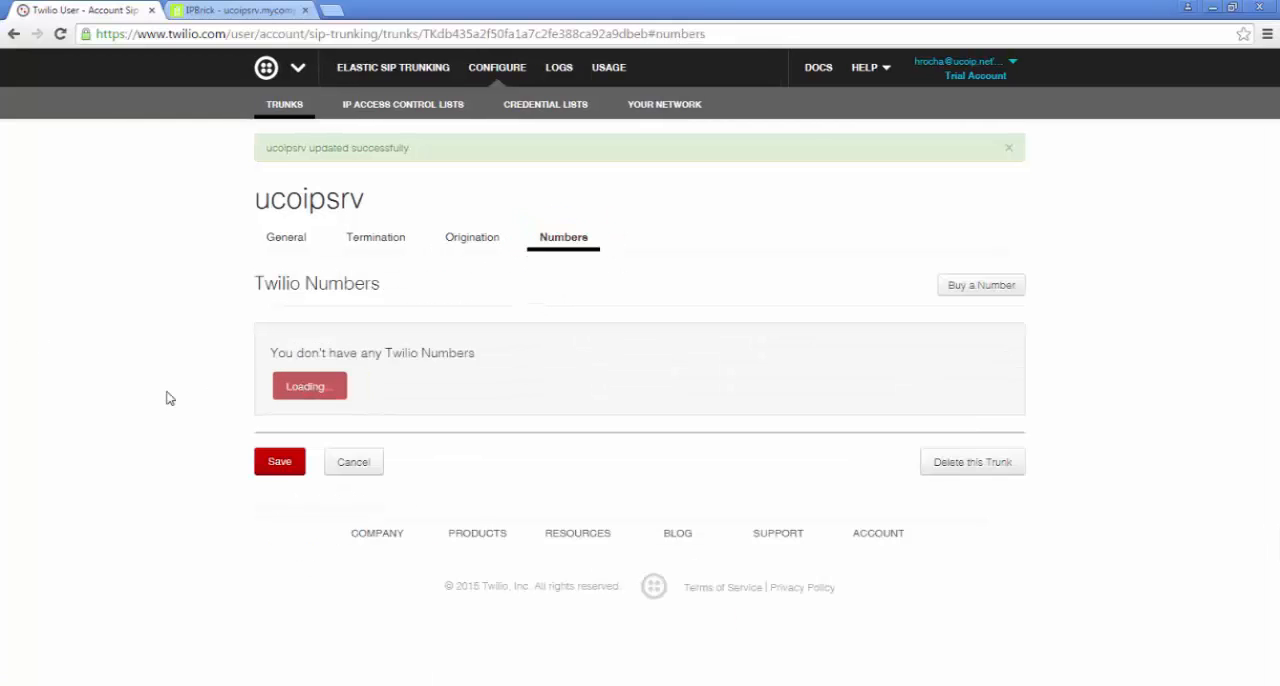
left_click(470, 185)
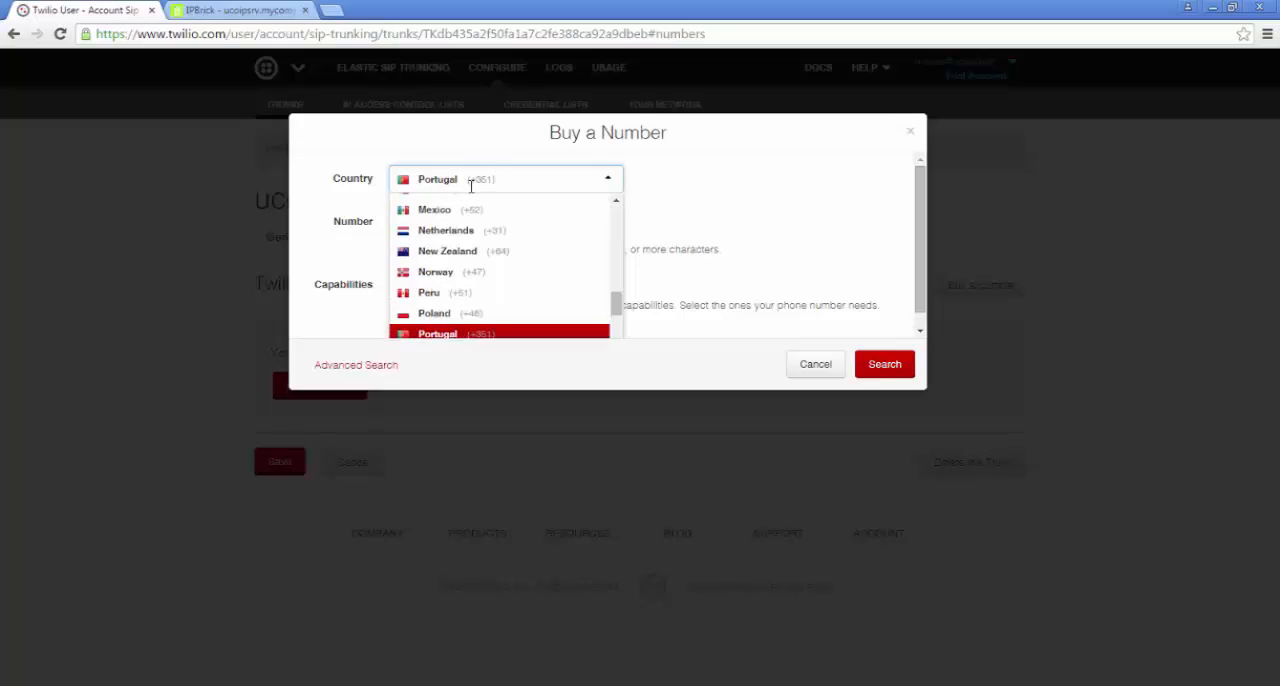
left_click_drag(616, 304, 597, 206)
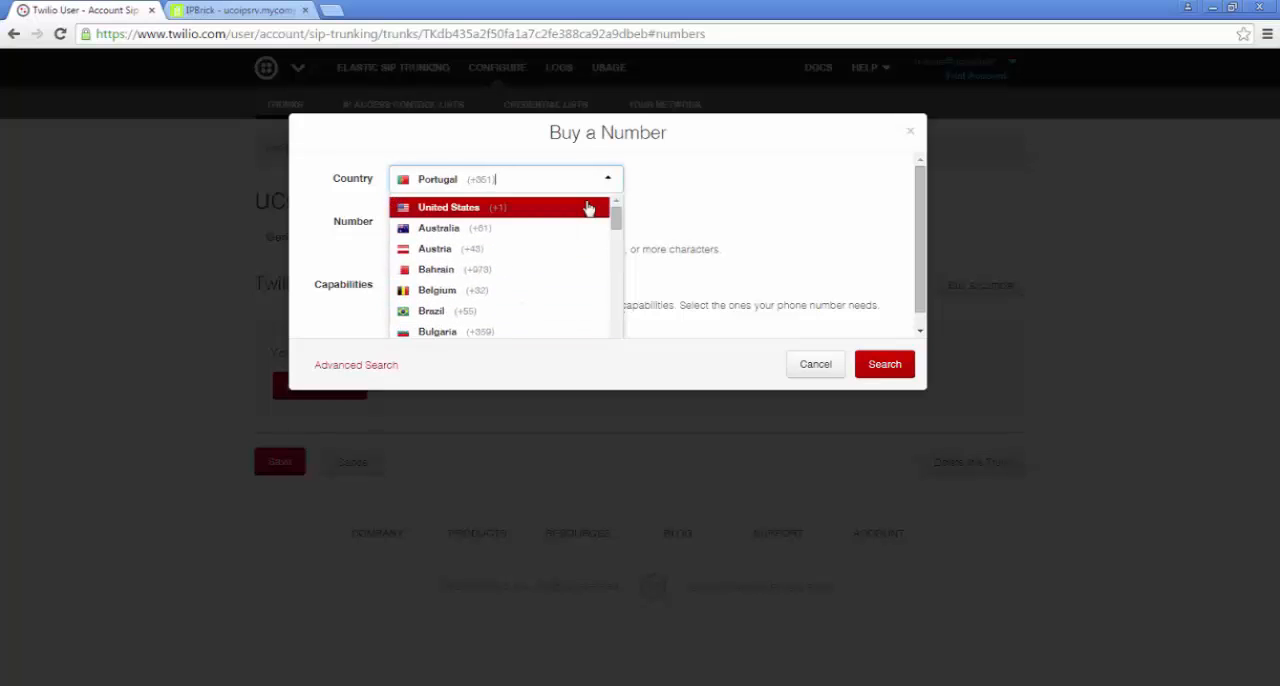
left_click(480, 210)
left_click(460, 222)
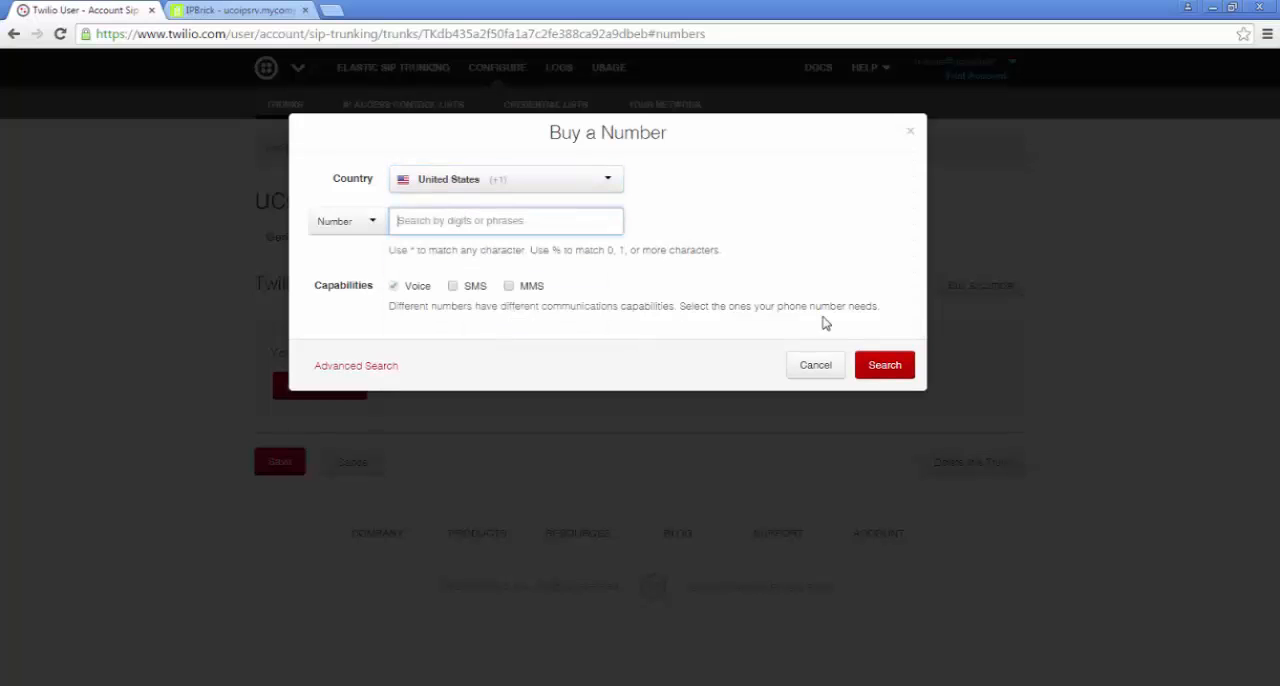
left_click(888, 365)
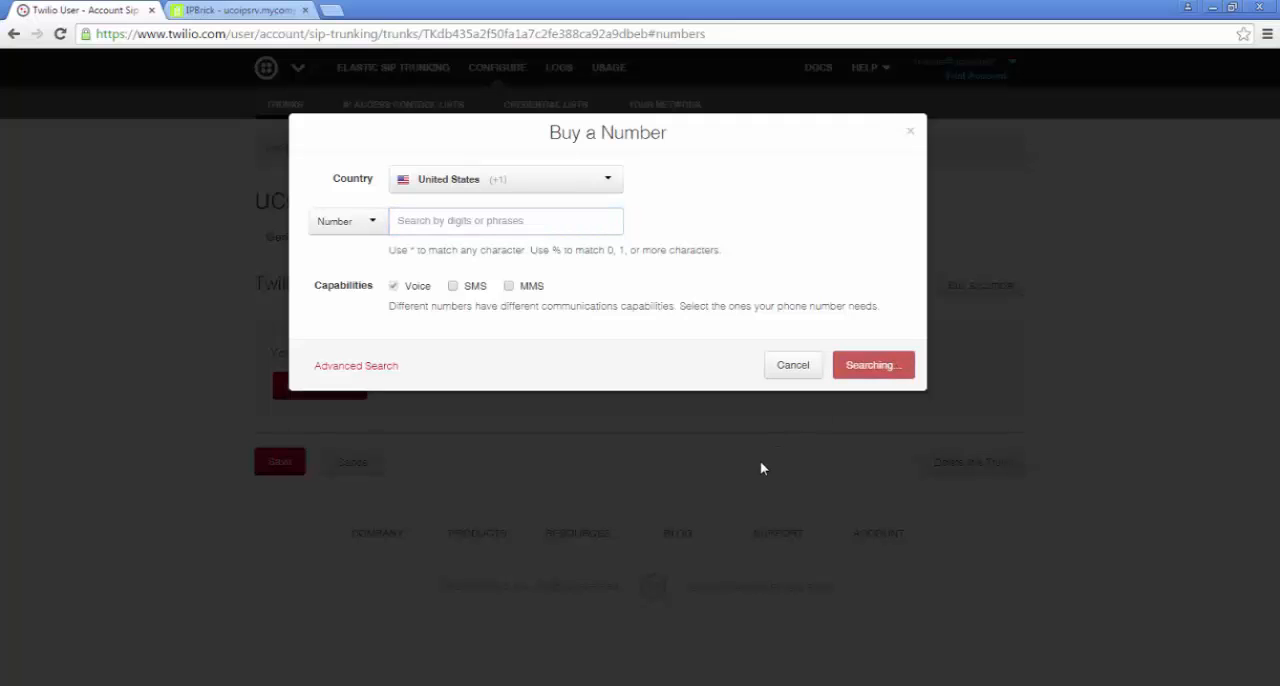
Narrow the available numbers by location to Austin
left_click(424, 206)
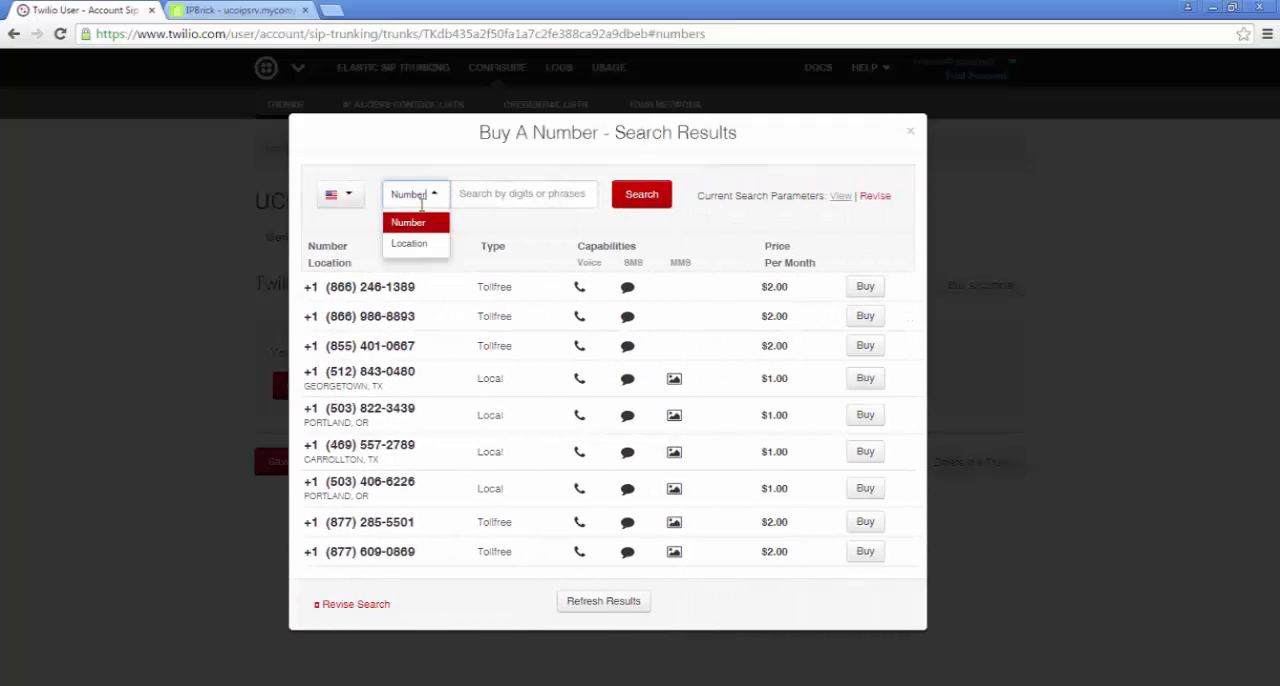
left_click(410, 246)
left_click(472, 194)
type("Au")
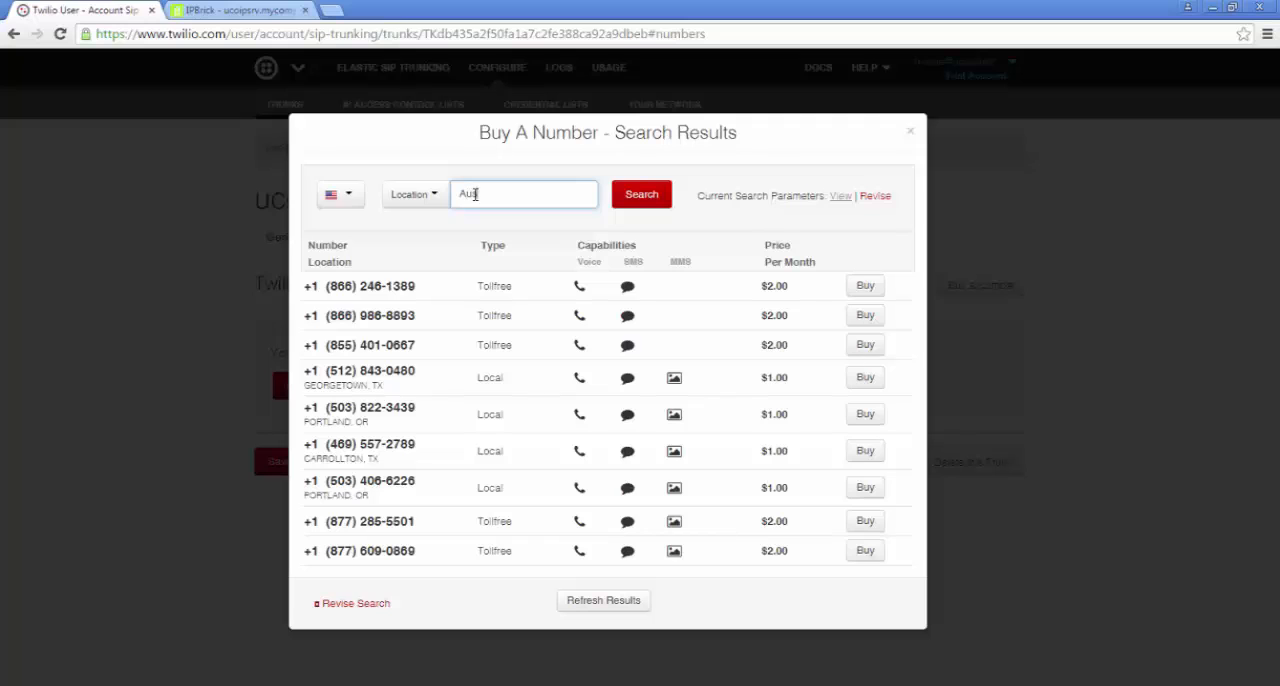
type("stin")
left_click(616, 195)
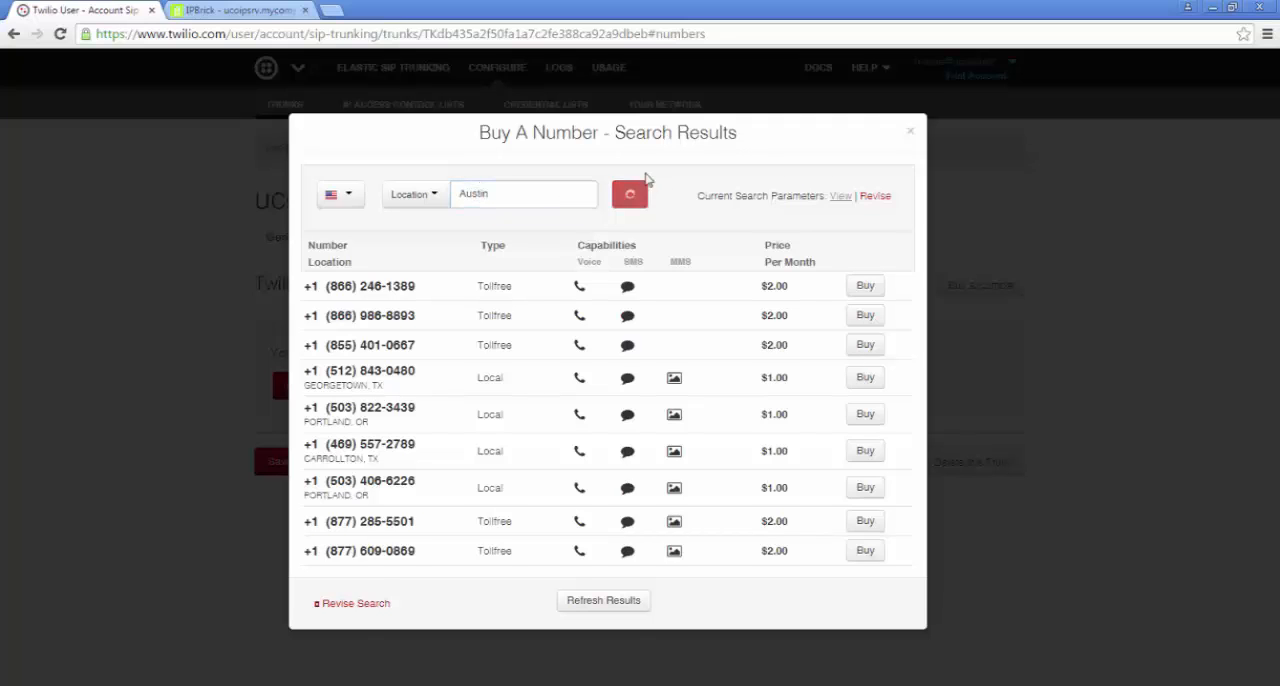
Buy the first Austin number in the results for the ucoipsrv trunk and save the trunk
left_click(865, 289)
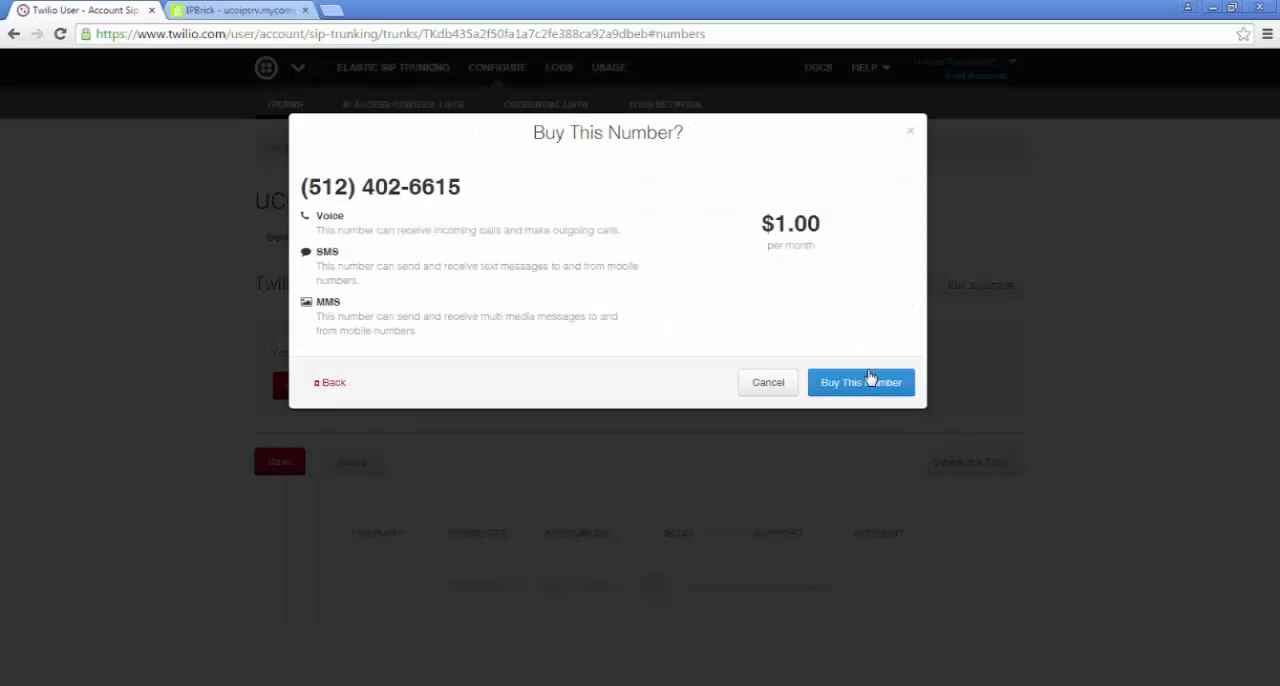
left_click(866, 381)
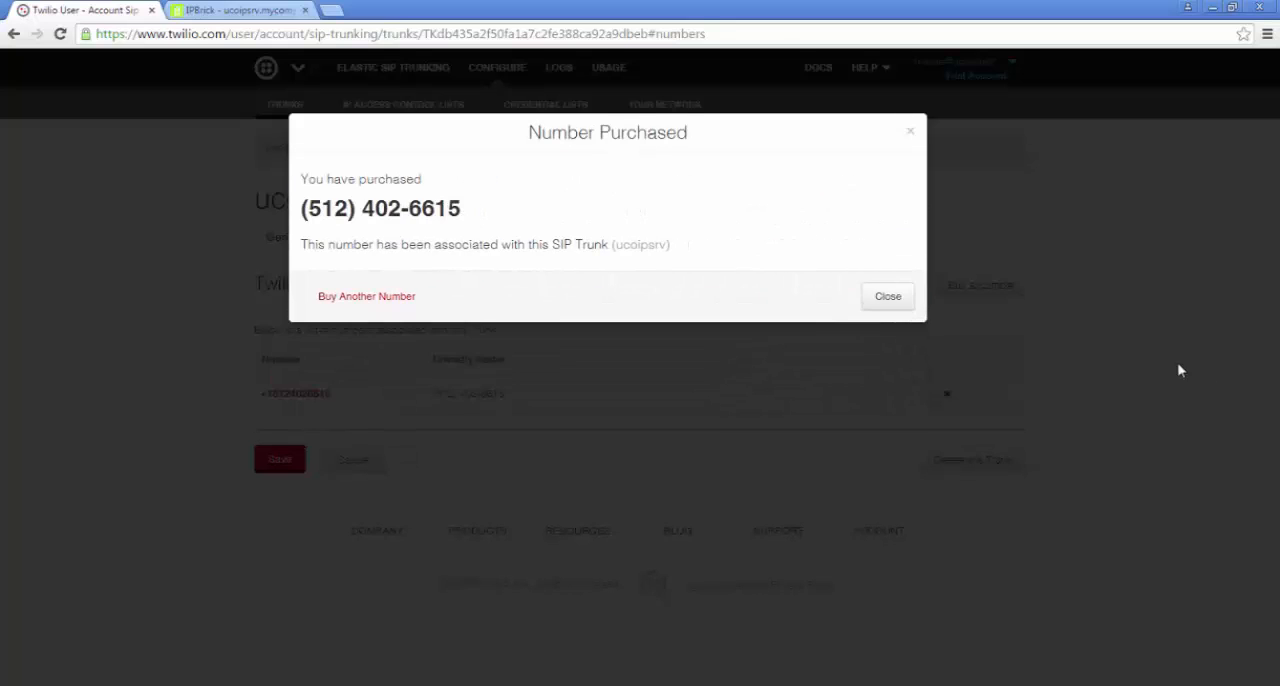
left_click(888, 296)
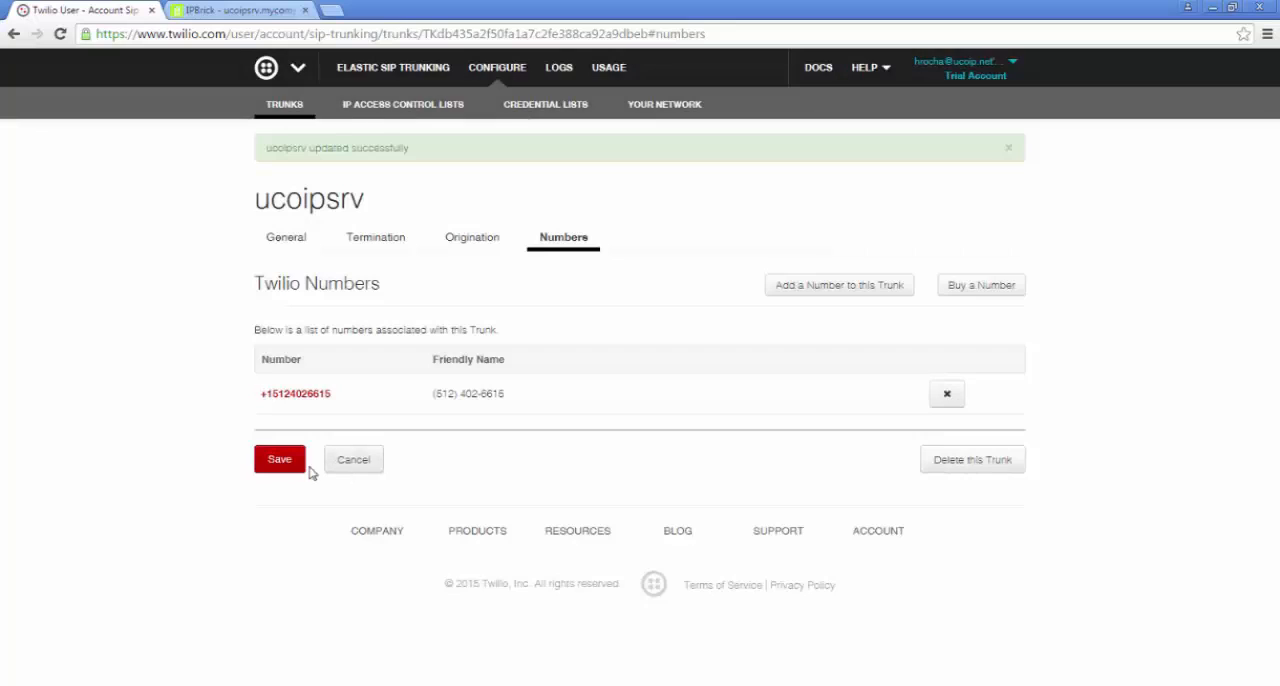
left_click(281, 463)
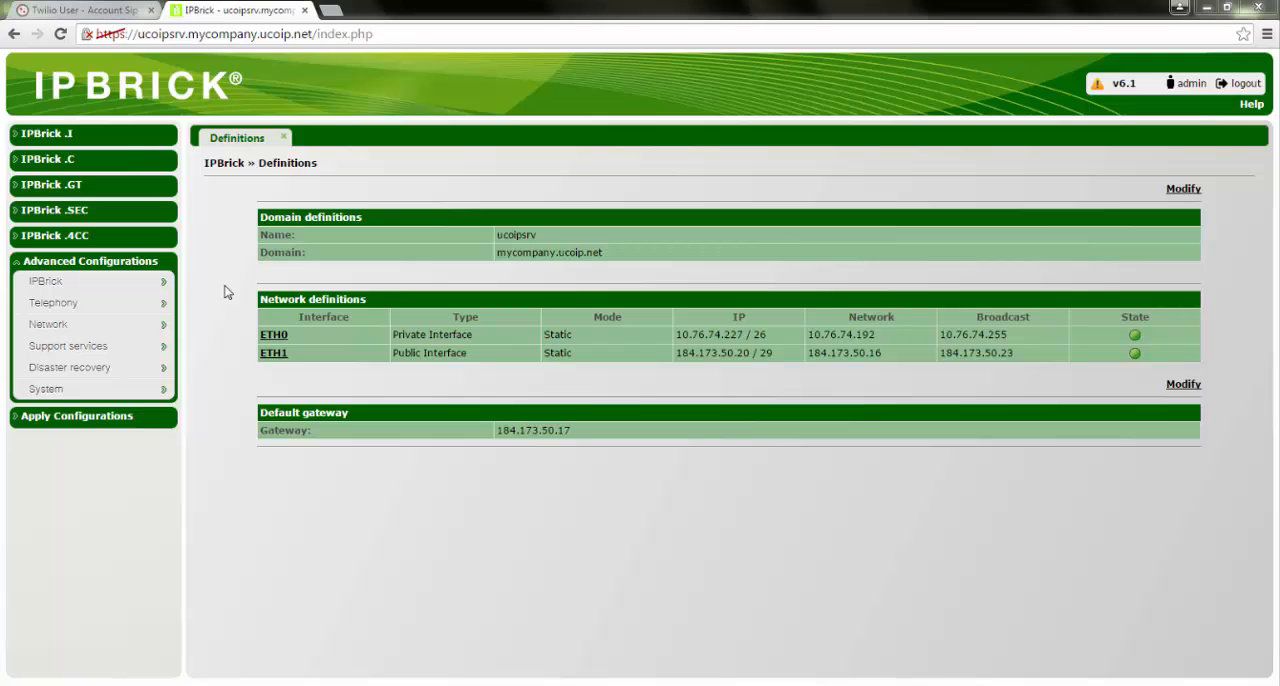
In IPBrick's VoIP routes management, start a new SIP outbound route named ucoipsrv
left_click(46, 186)
mouse_move(42, 206)
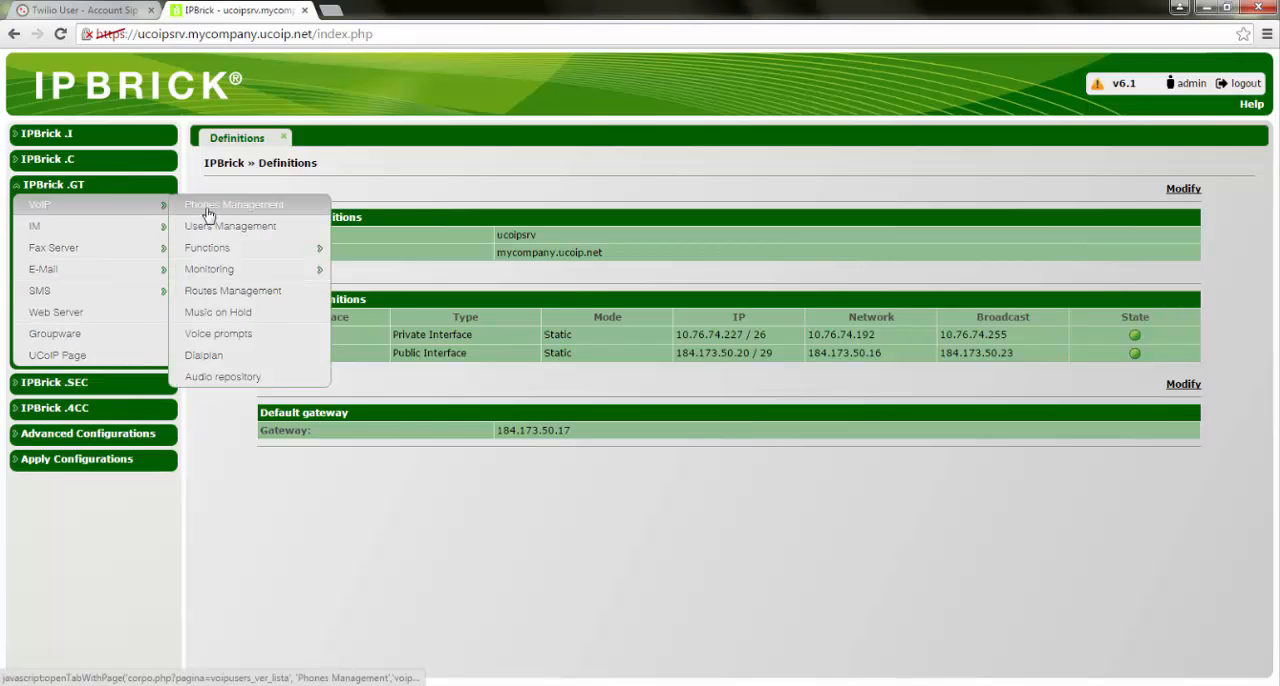
left_click(227, 292)
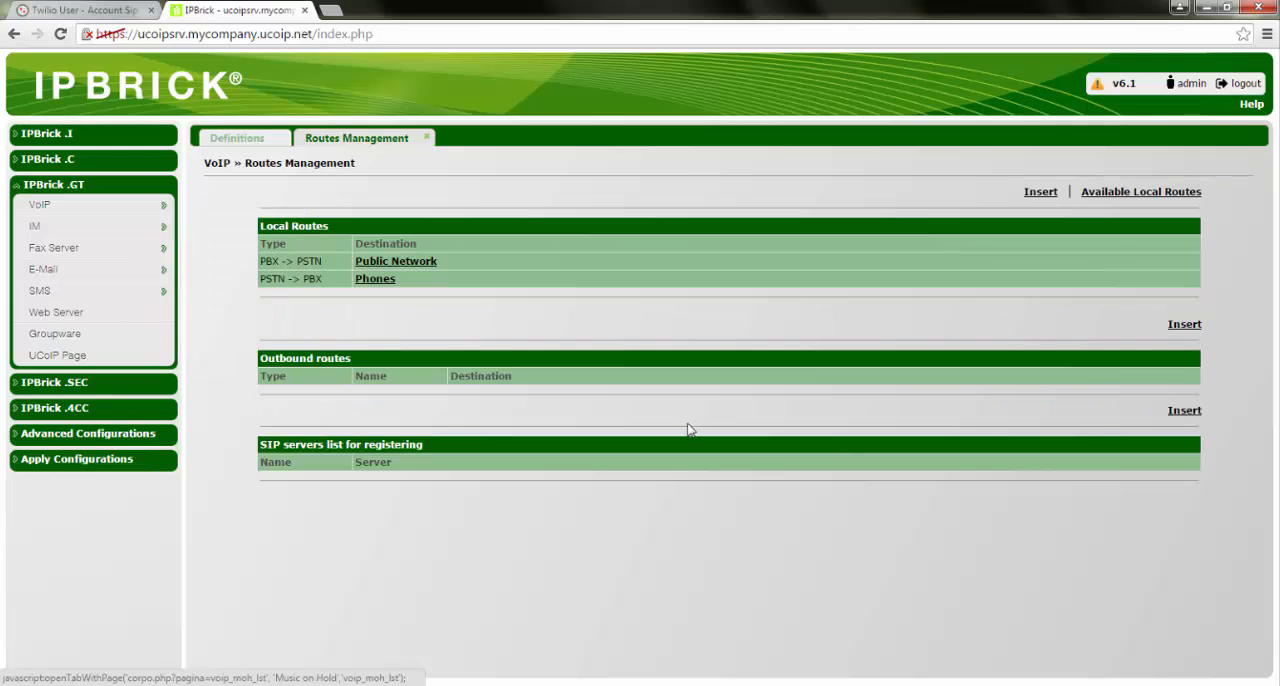
left_click(1176, 326)
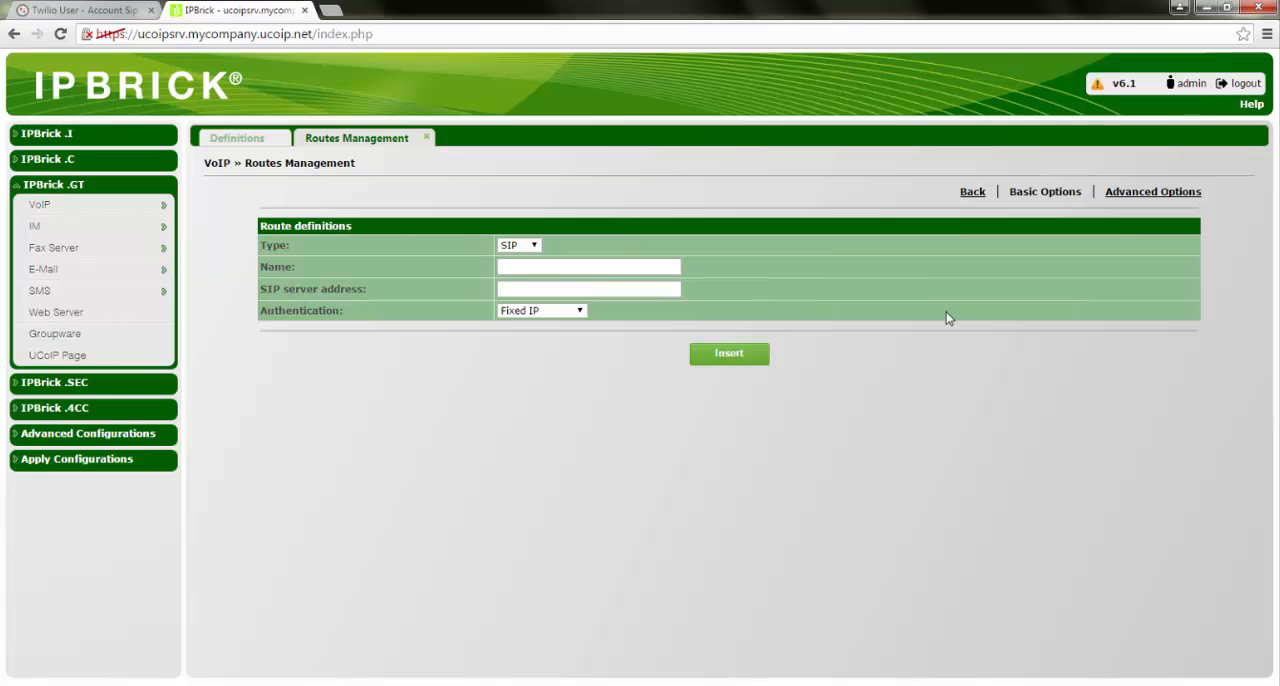
left_click(588, 268)
type("ucoipsrv")
Copy the ucoipsrv part of Twilio's termination SIP URI into the SIP server address of the IPBrick route
left_click(584, 291)
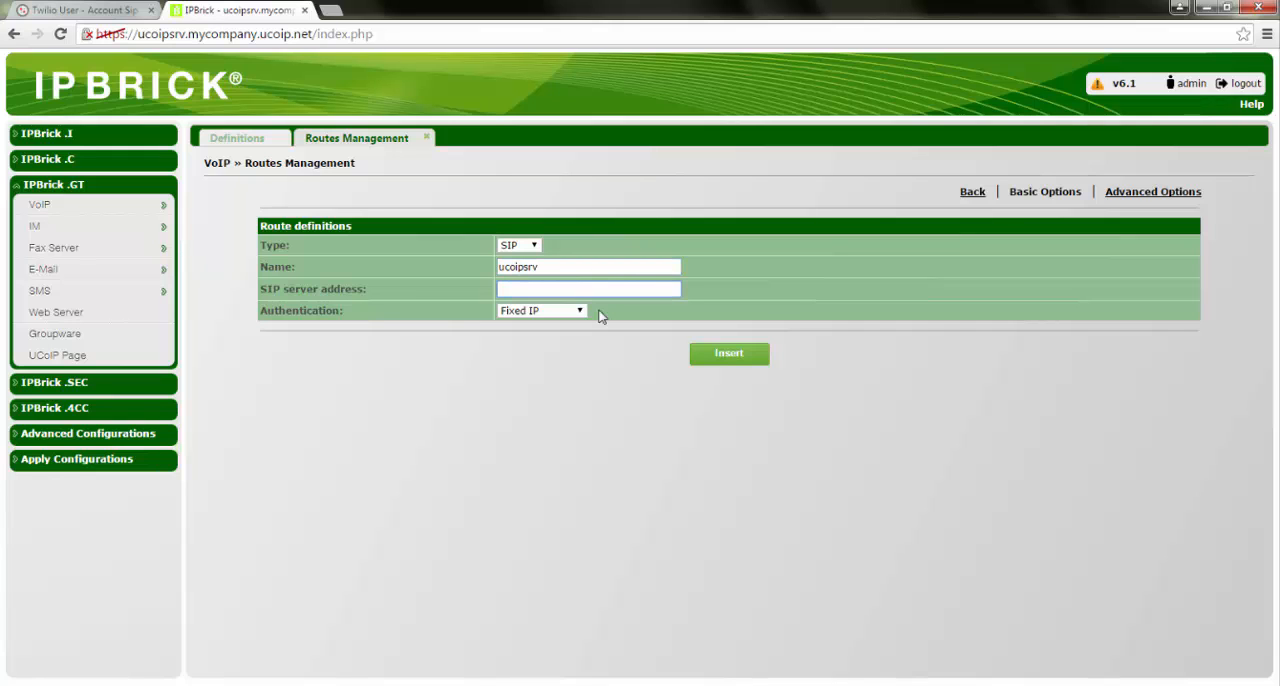
left_click(128, 9)
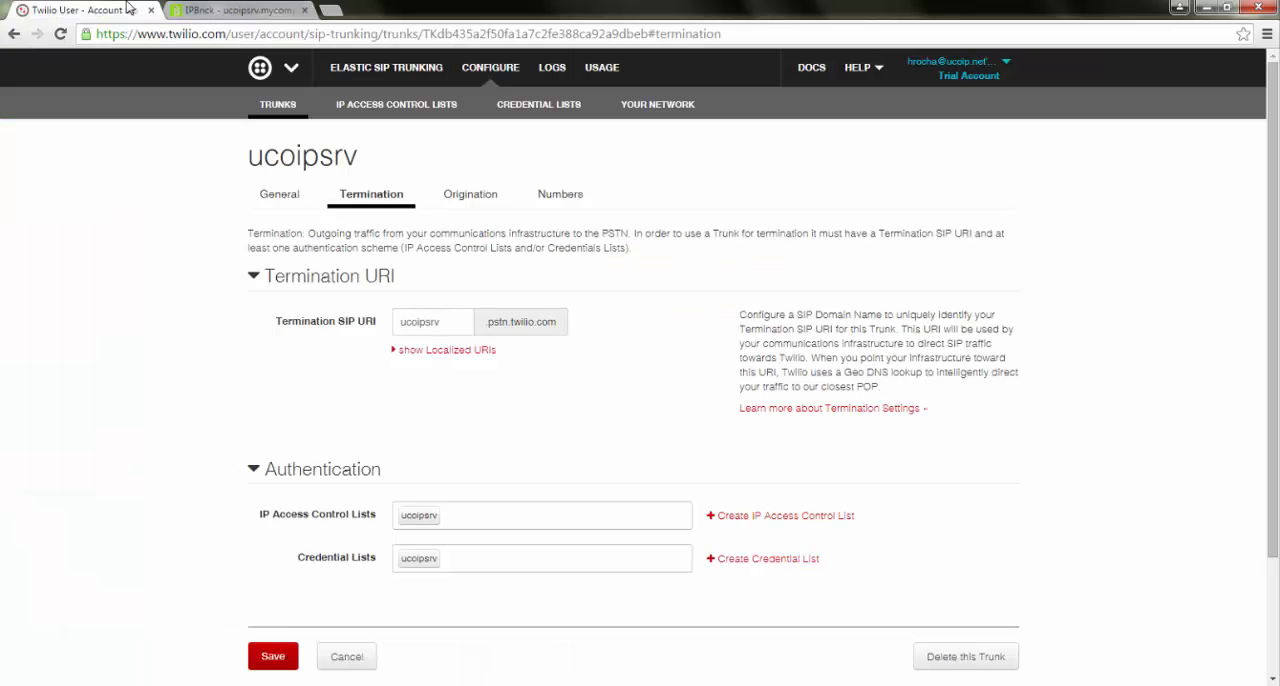
double_click(450, 324)
right_click(403, 321)
left_click(445, 401)
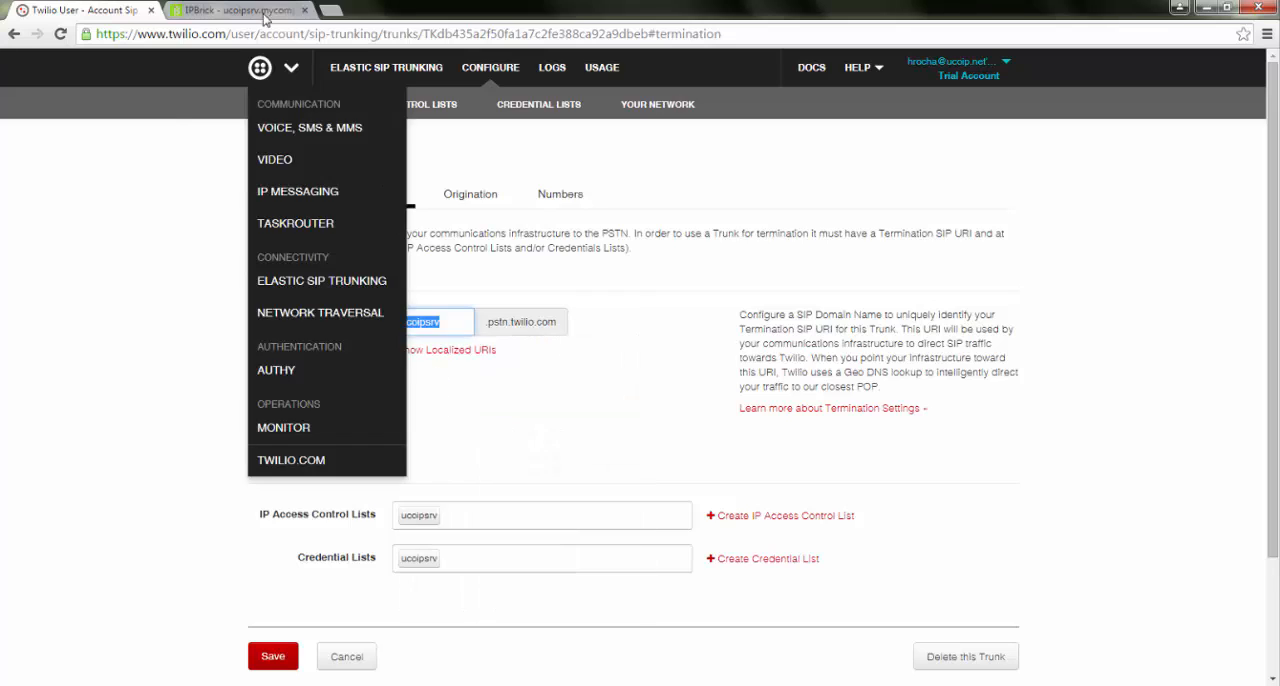
left_click(265, 18)
right_click(533, 293)
left_click(575, 393)
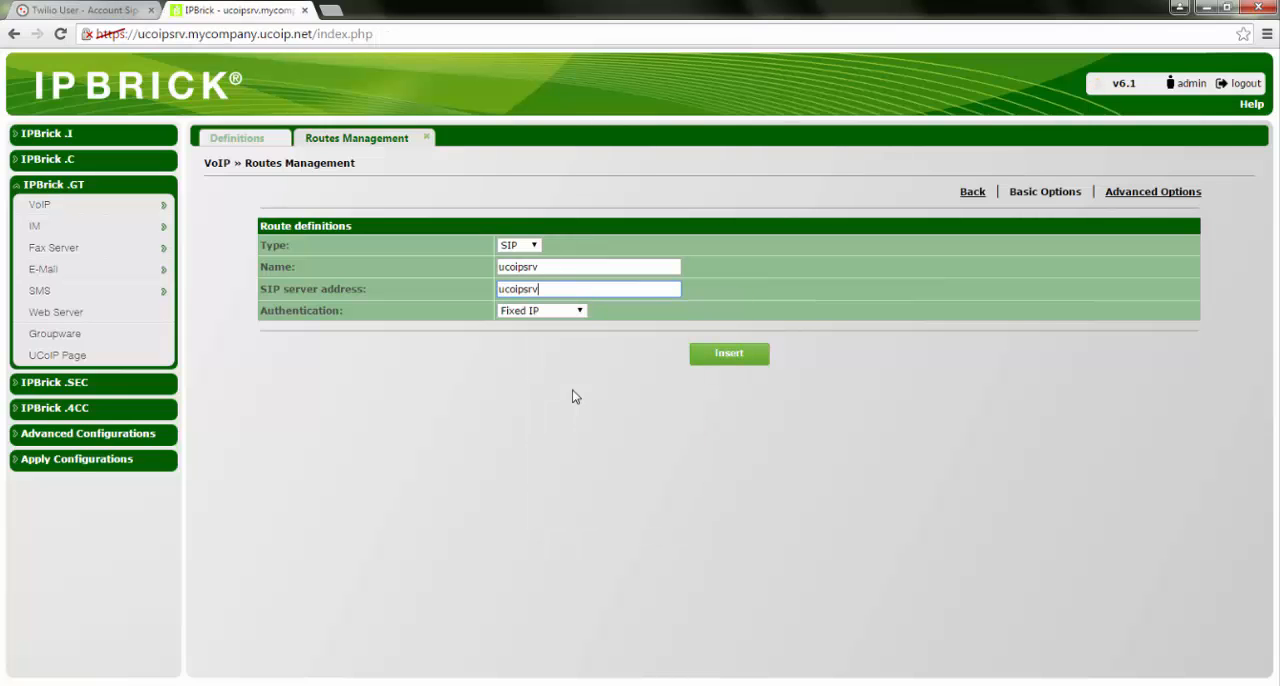
Copy the .pstn.twilio.com suffix from Twilio's termination SIP URI and append it to the IPBrick route's SIP server address
key("ctrl+Tab")
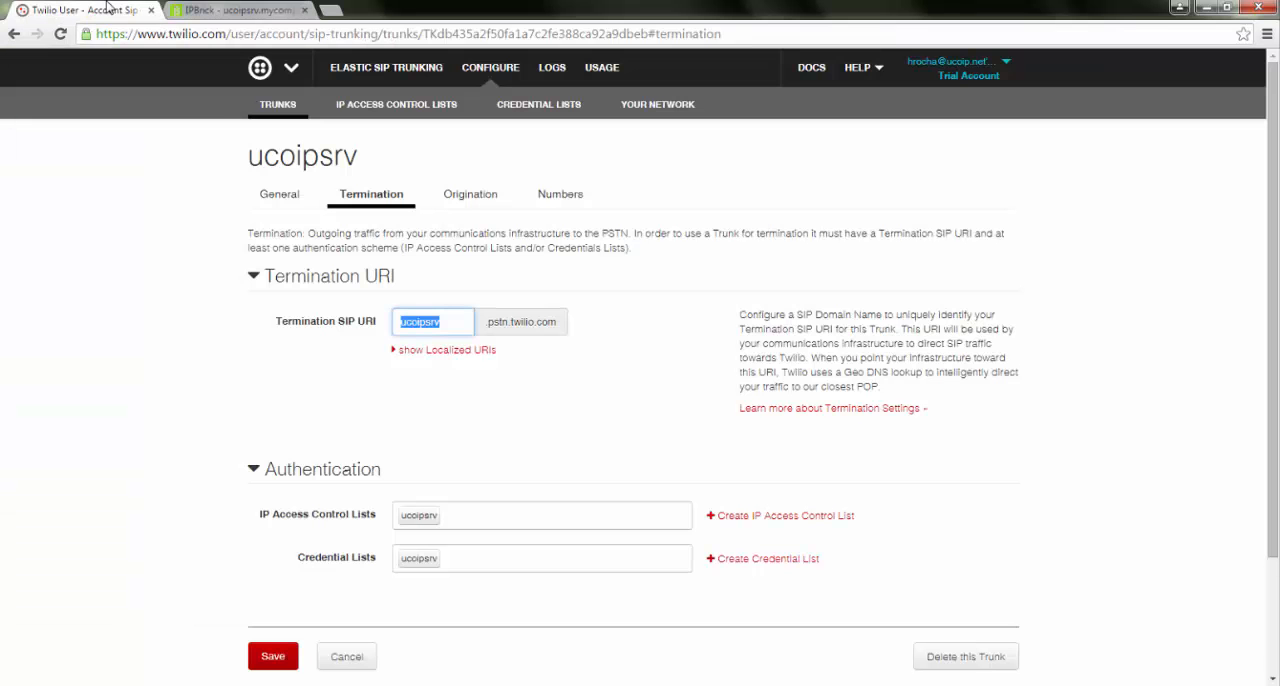
left_click_drag(560, 322, 485, 322)
right_click(490, 322)
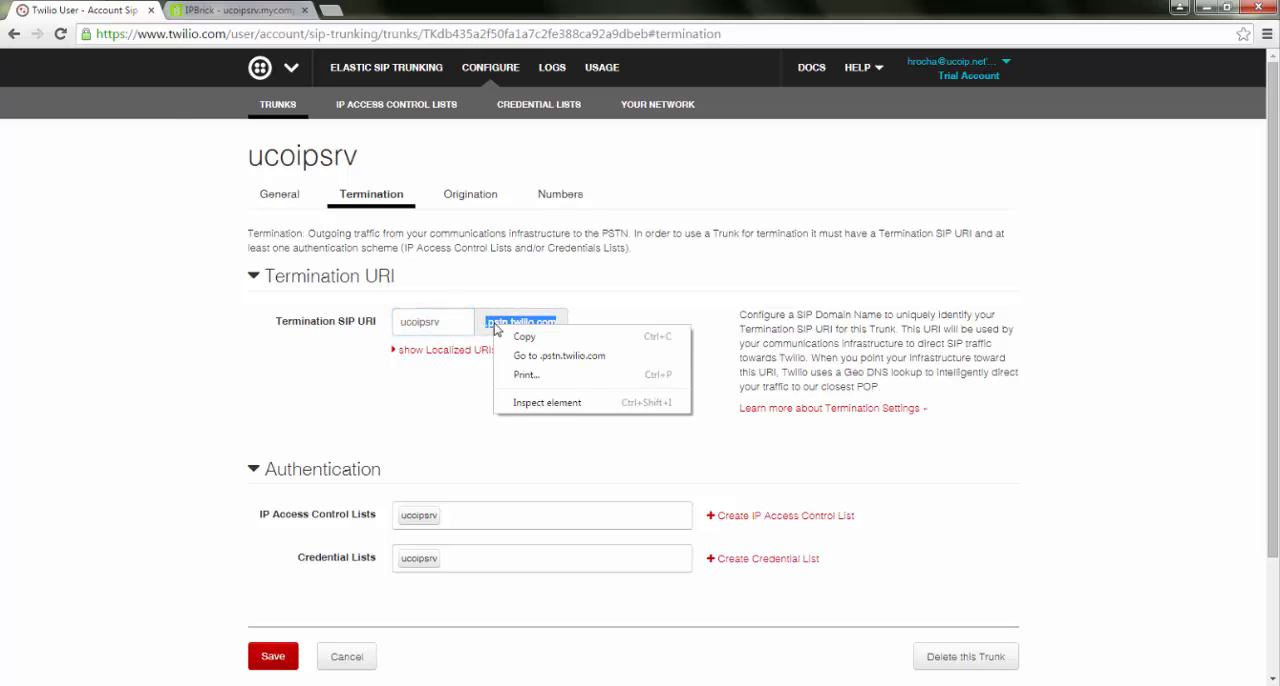
left_click(516, 337)
key("ctrl+Tab")
right_click(540, 289)
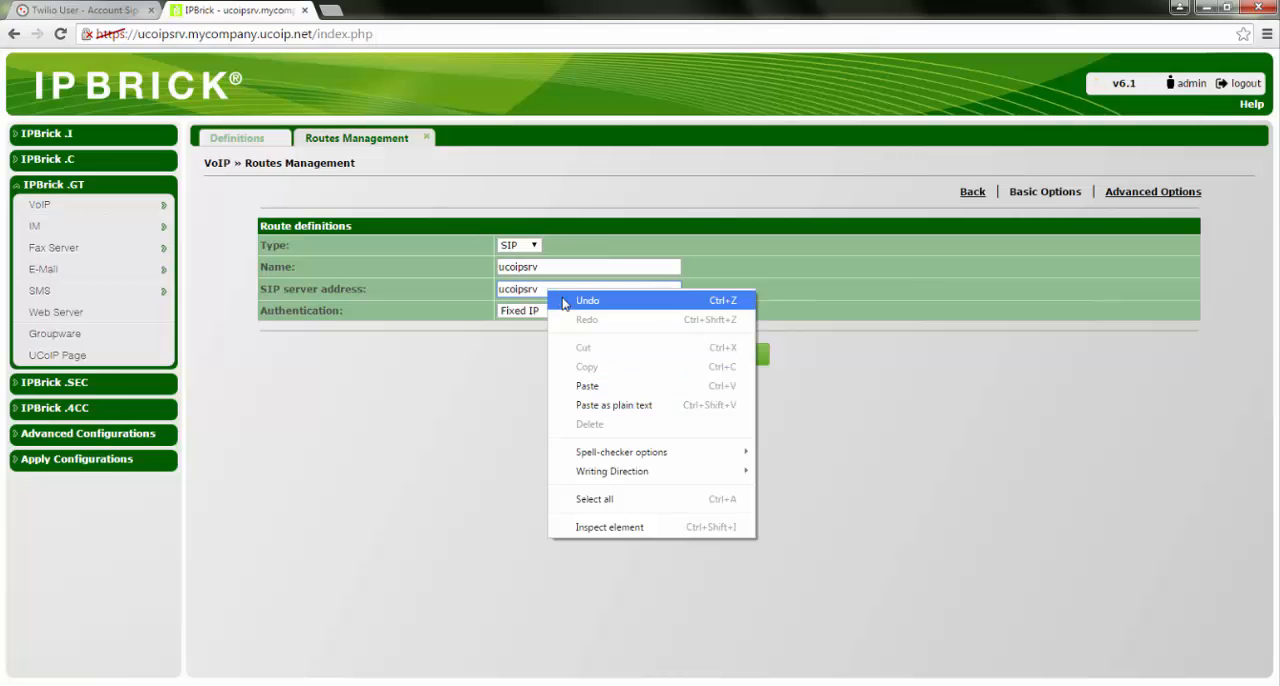
left_click(600, 388)
Set the new SIP route's authentication to User/Password and submit the form so the credential fields load
left_click(542, 311)
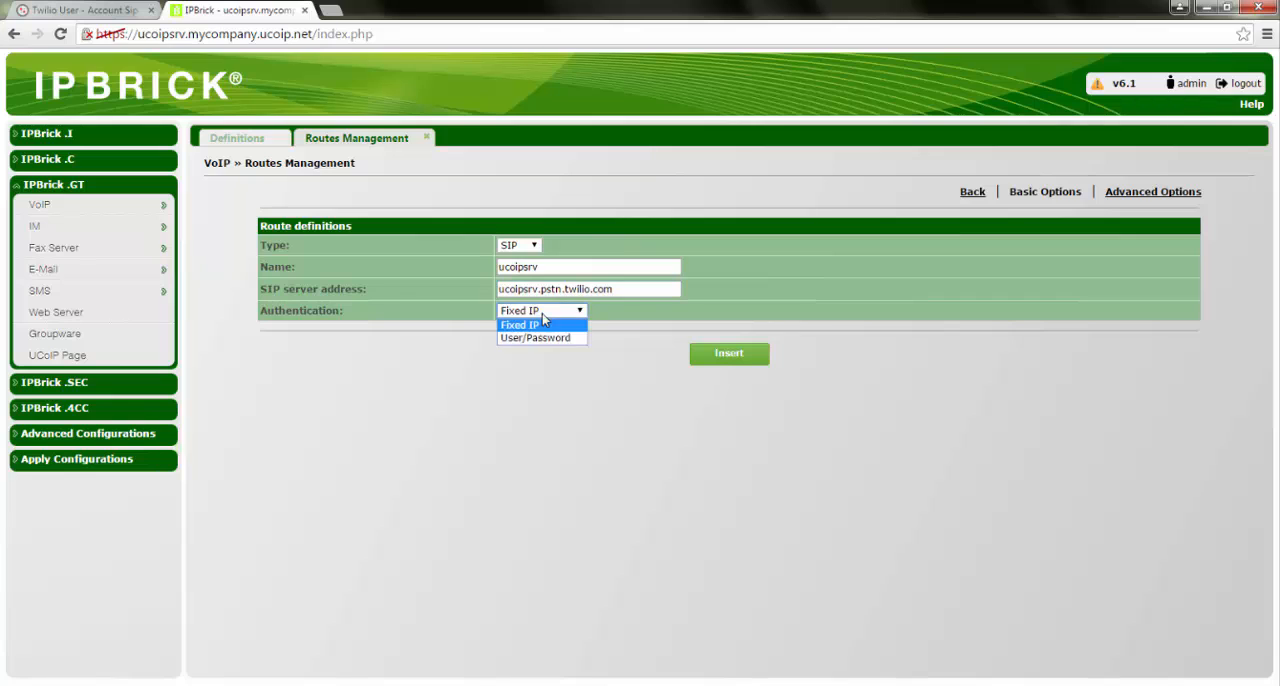
left_click(545, 340)
left_click(702, 355)
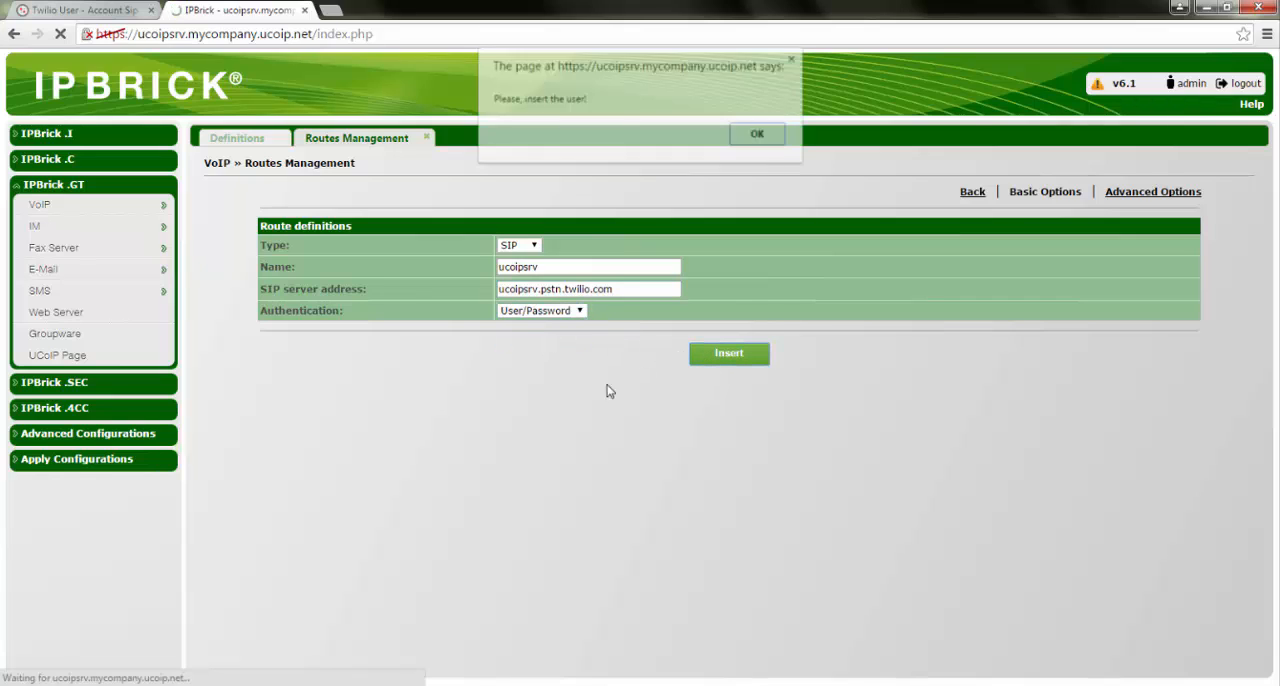
left_click(757, 135)
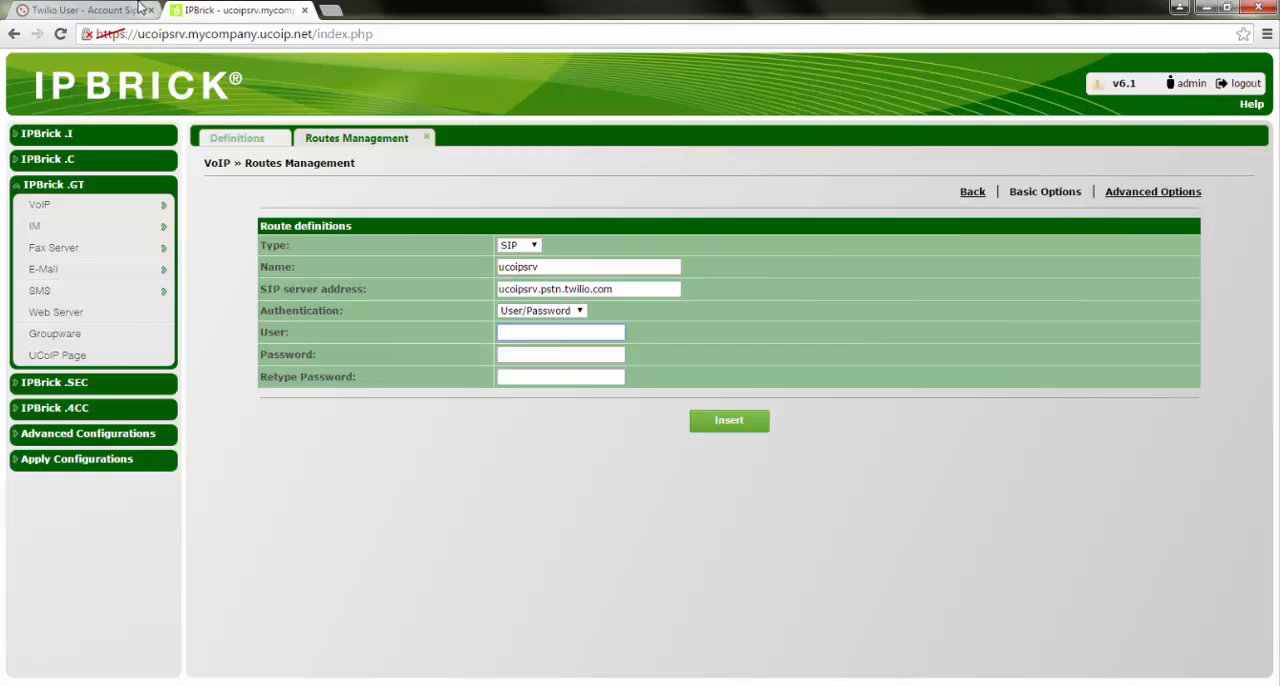
Check the trunk's credential list in Twilio, enter user ucoipsrv and the account password twice in the IPBrick route, and insert it
left_click(107, 10)
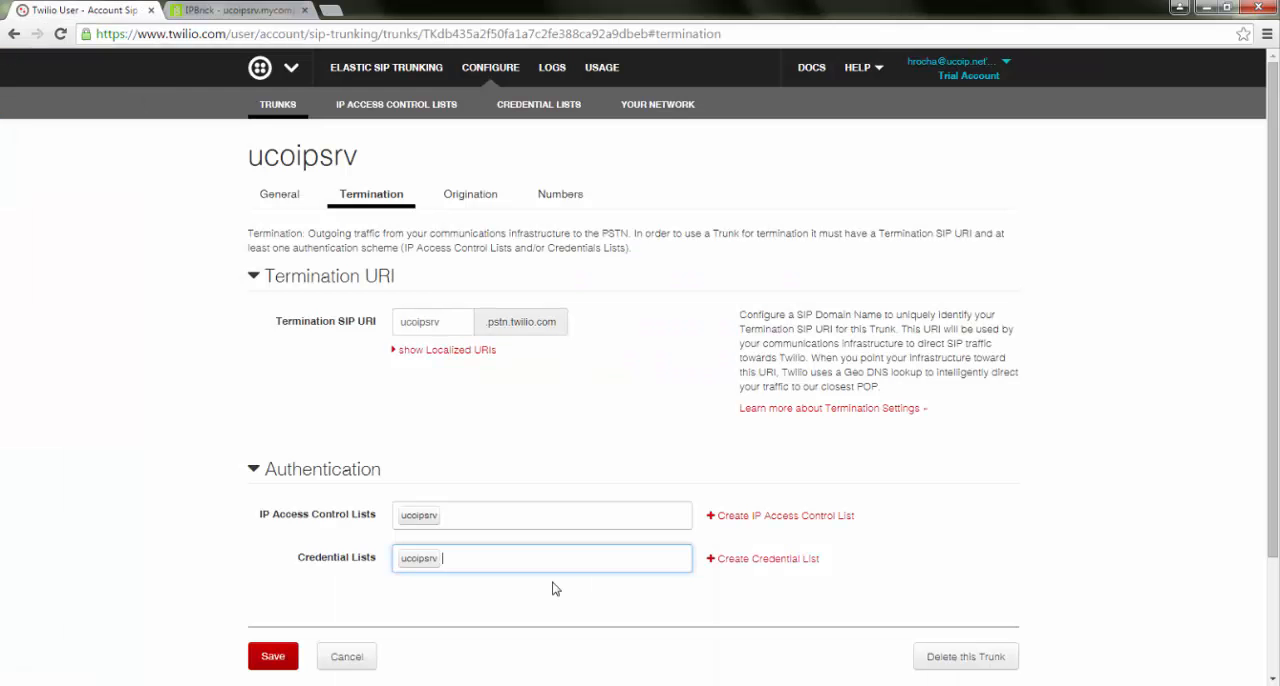
left_click(420, 560)
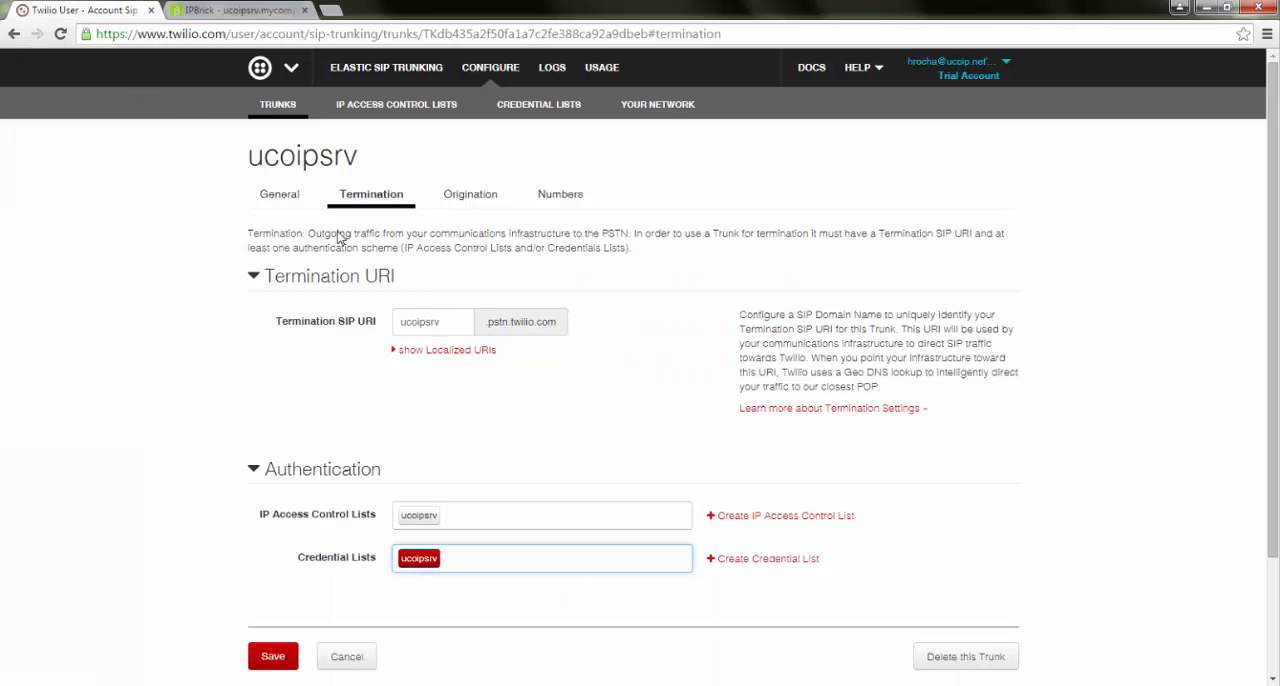
key("ctrl+Tab")
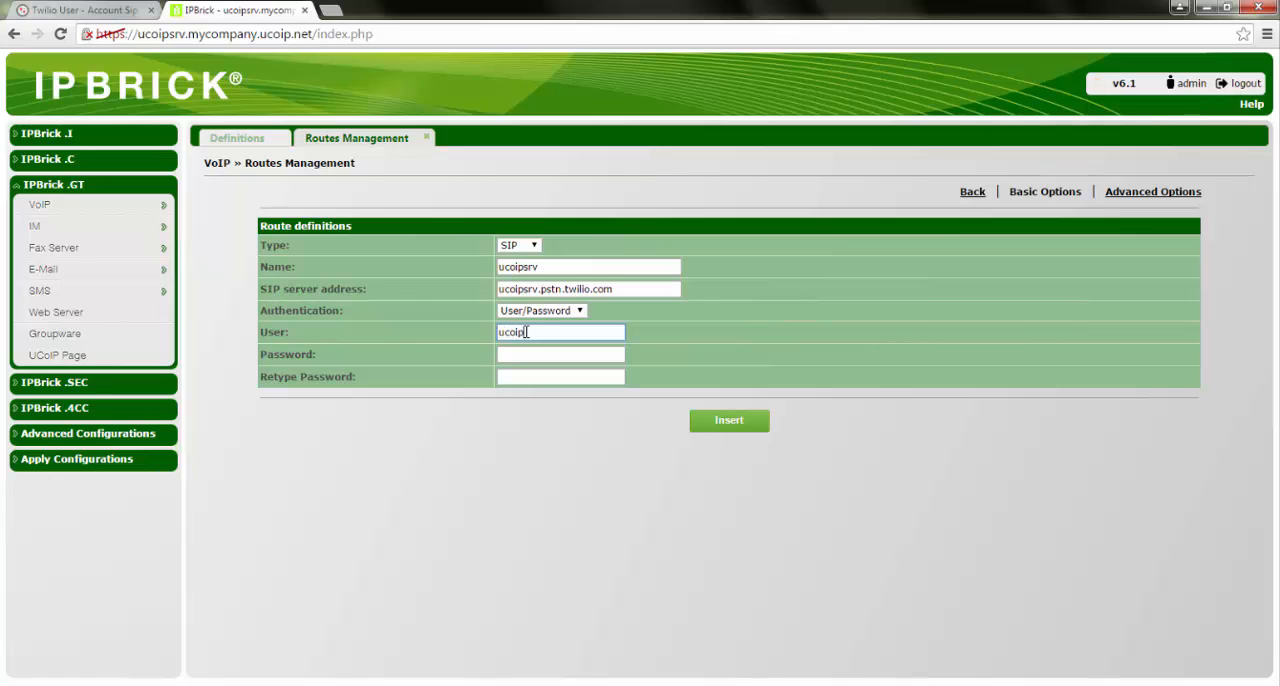
key("Tab")
type("••••••")
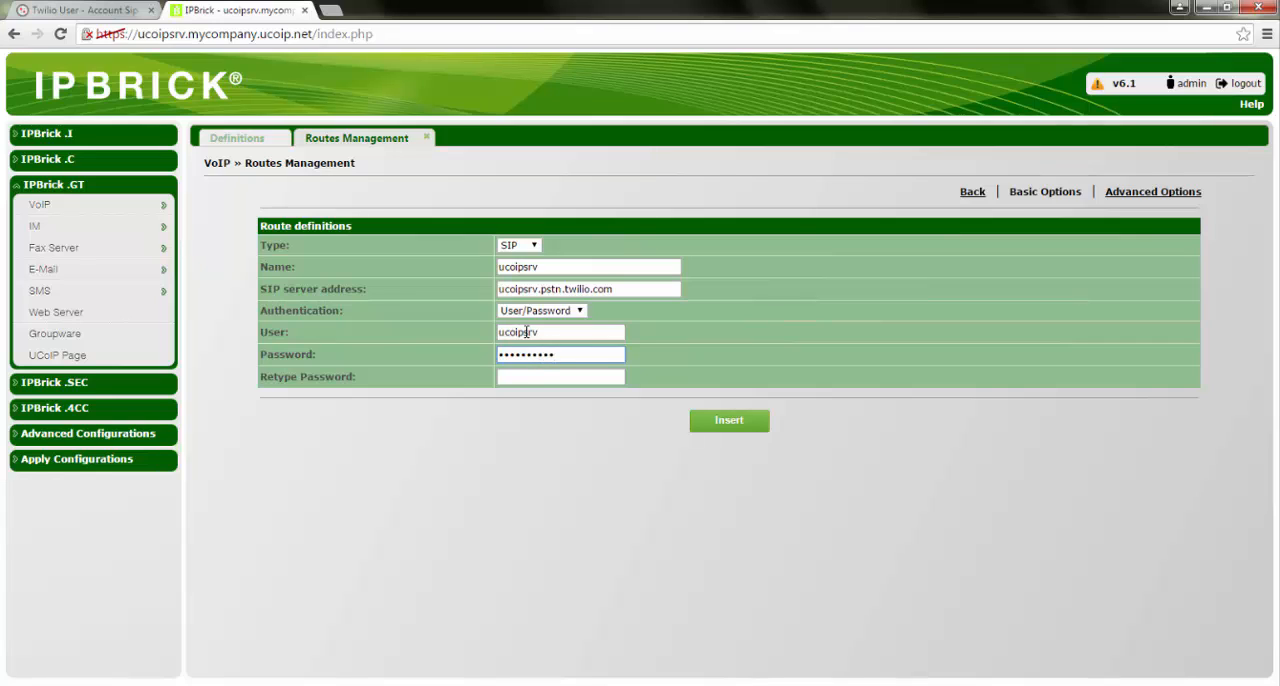
type("••••••••••")
key("Tab")
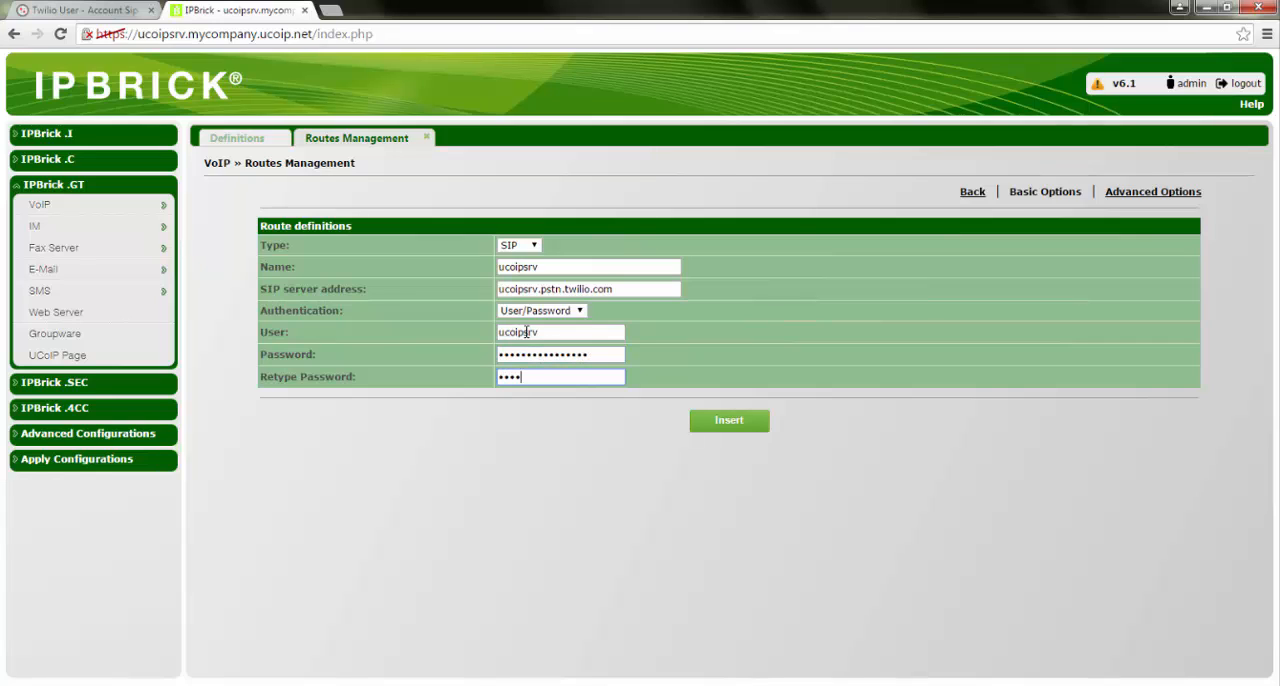
type("•••••••••")
left_click(712, 420)
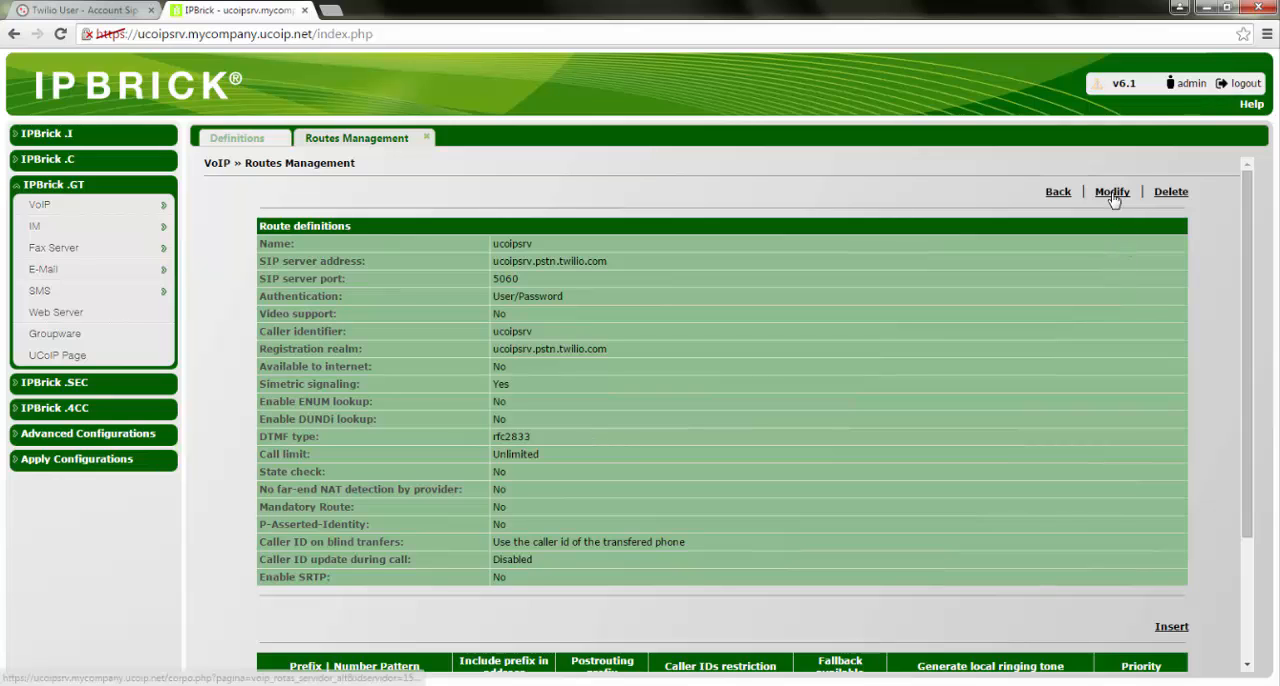
Open the ucoipsrv route for modification with its advanced options and locate the caller identifier setting
left_click(1112, 193)
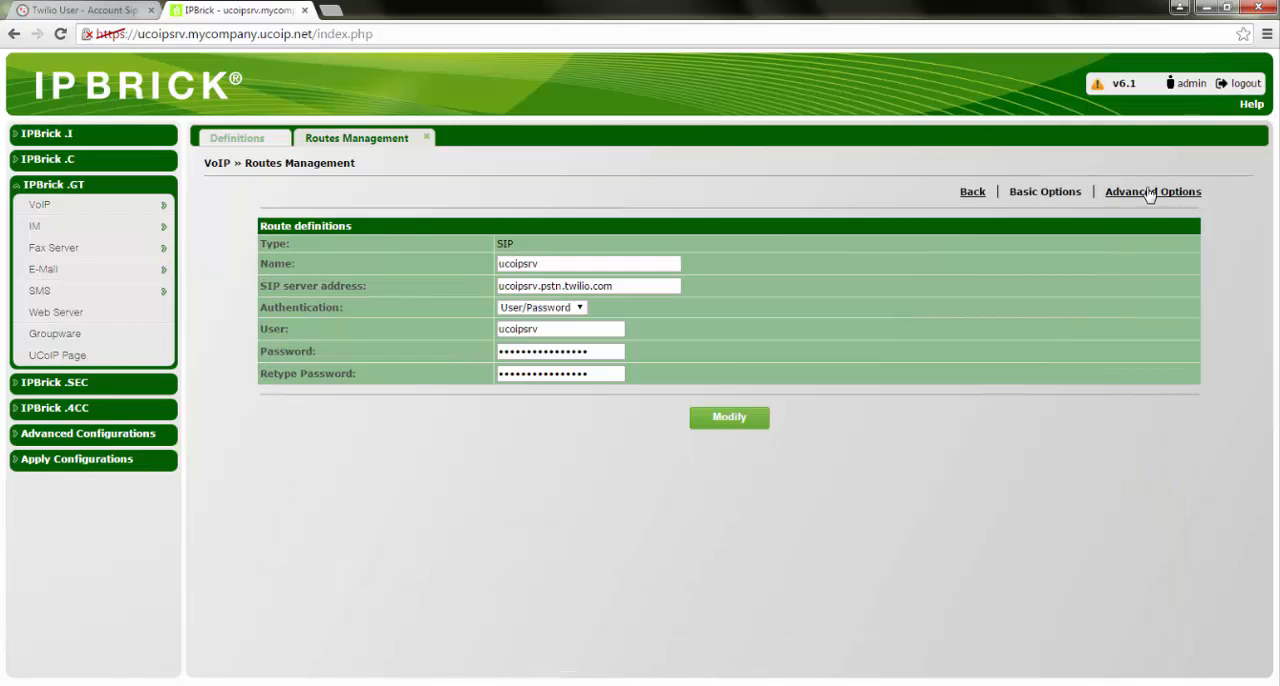
left_click(1145, 191)
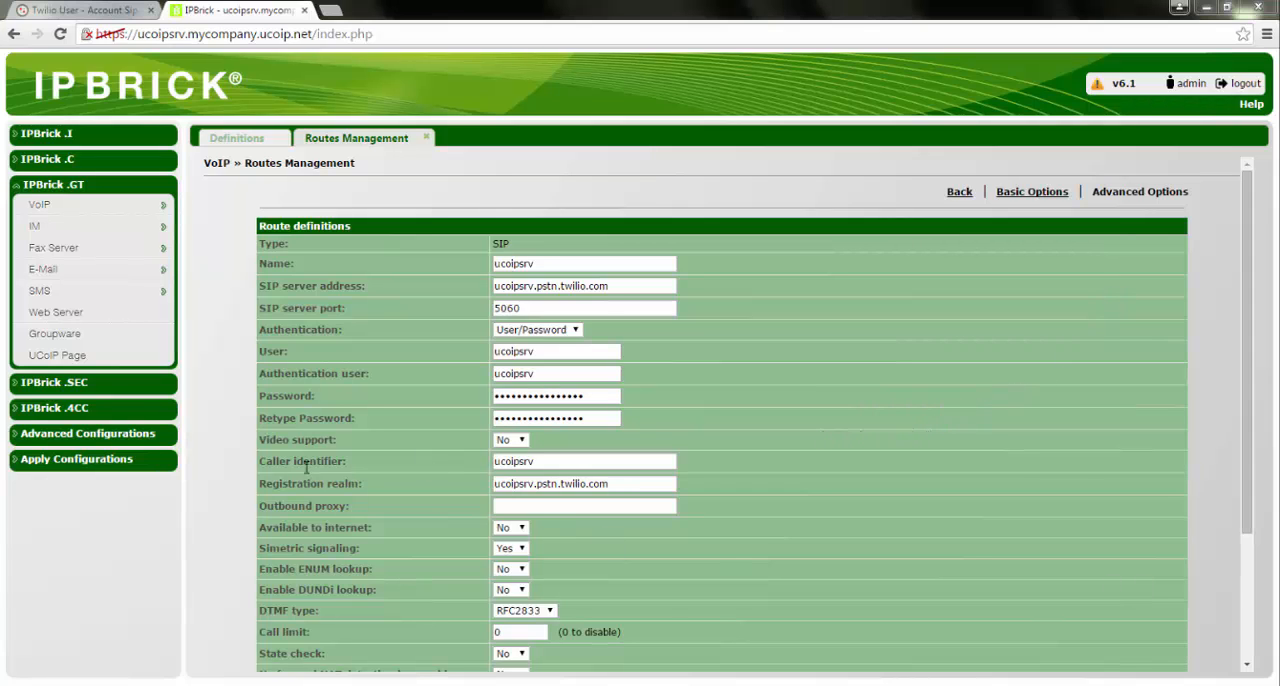
left_click_drag(345, 462, 262, 465)
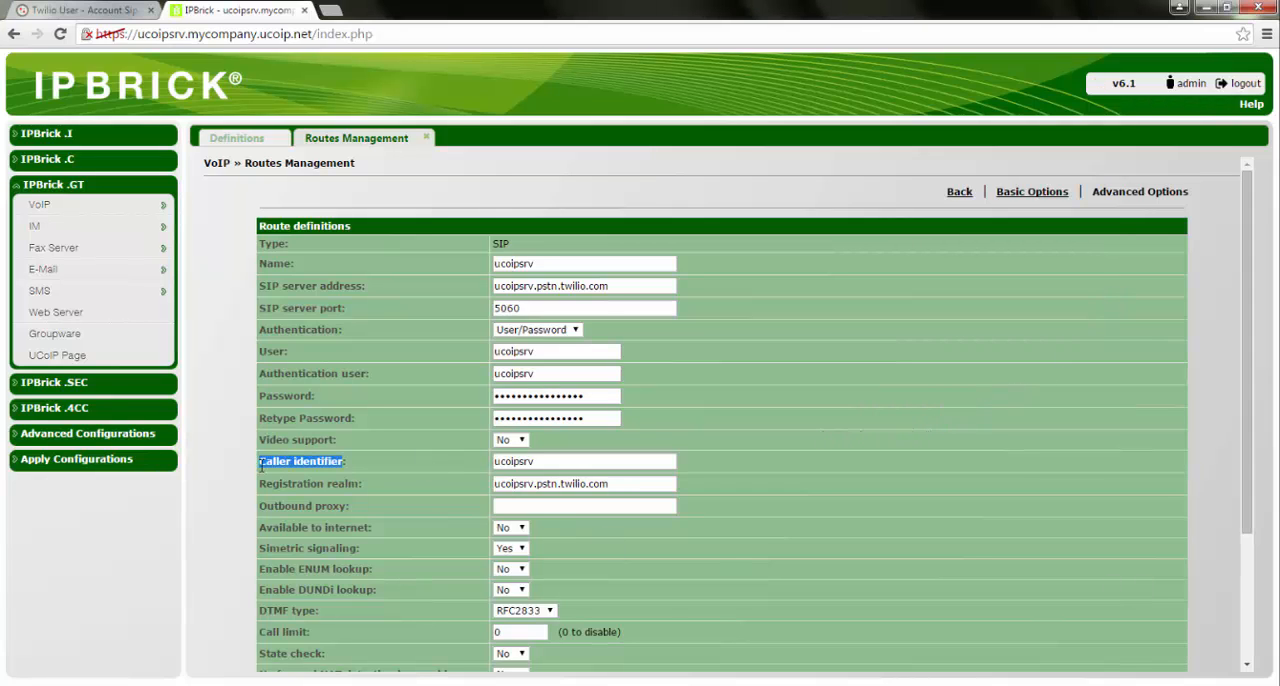
Copy the trunk's purchased phone number from Twilio into the IPBrick route's caller identifier and save the route
left_click(114, 12)
left_click_drag(336, 352, 268, 360)
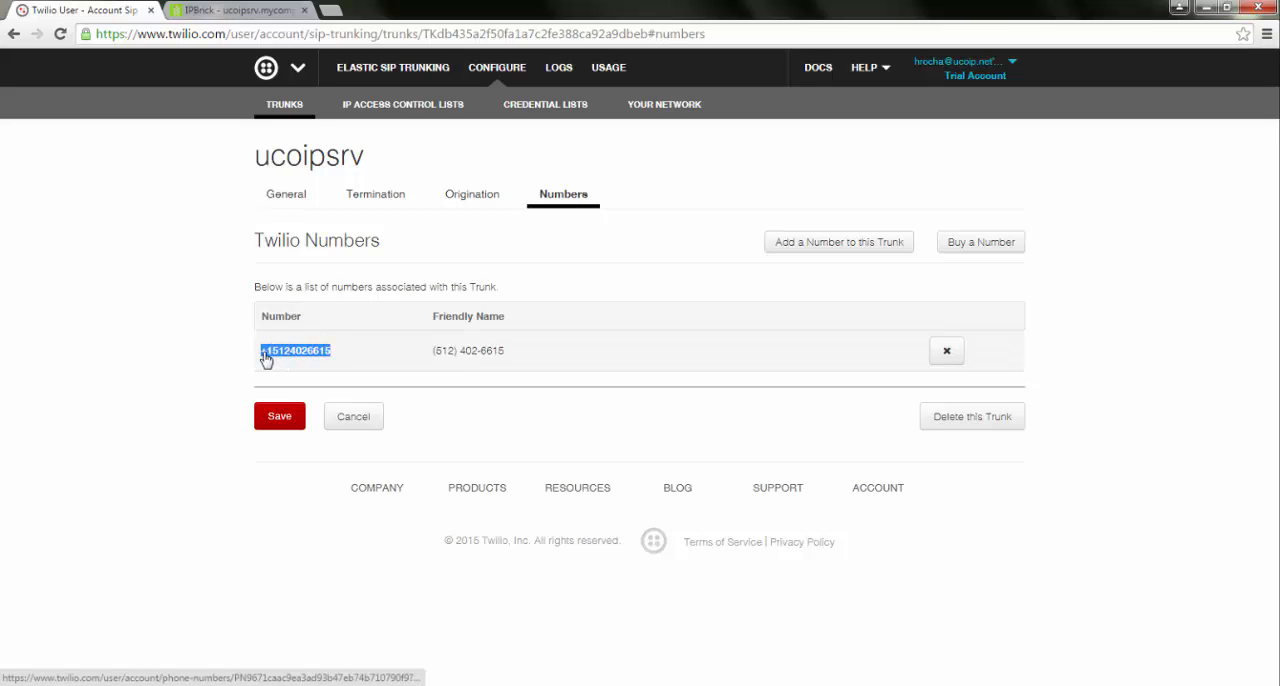
right_click(267, 352)
left_click(297, 455)
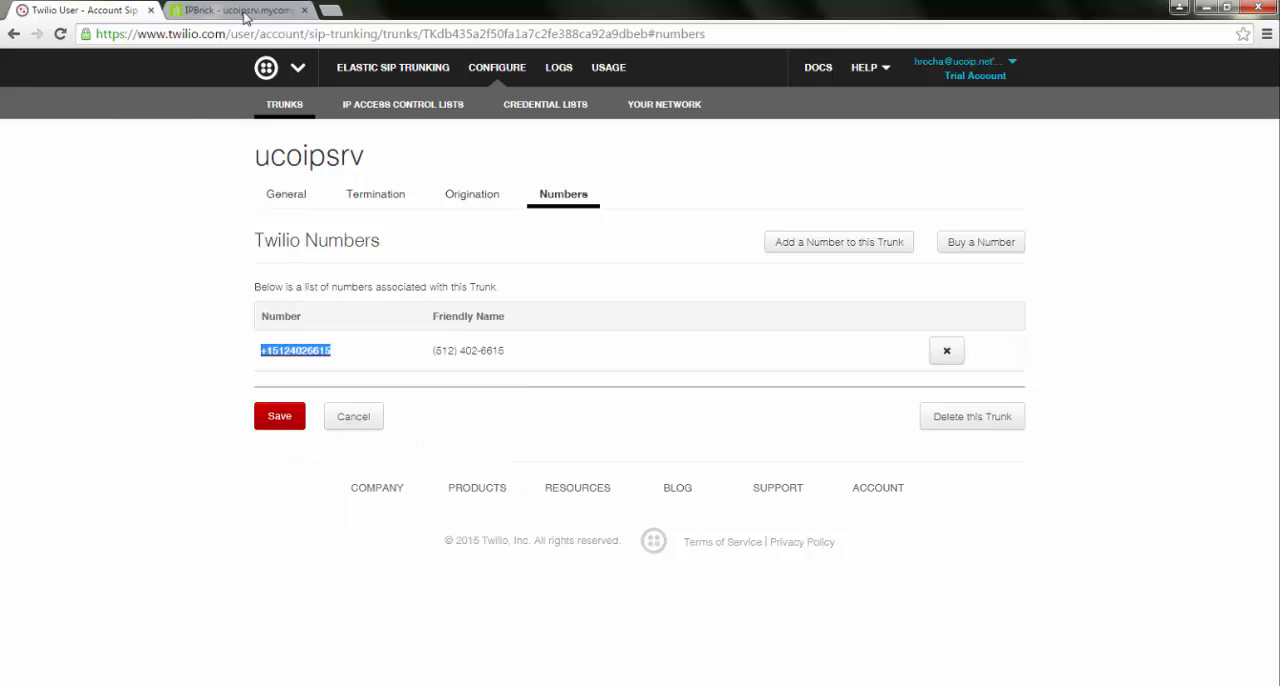
left_click(246, 14)
left_click_drag(538, 462, 492, 466)
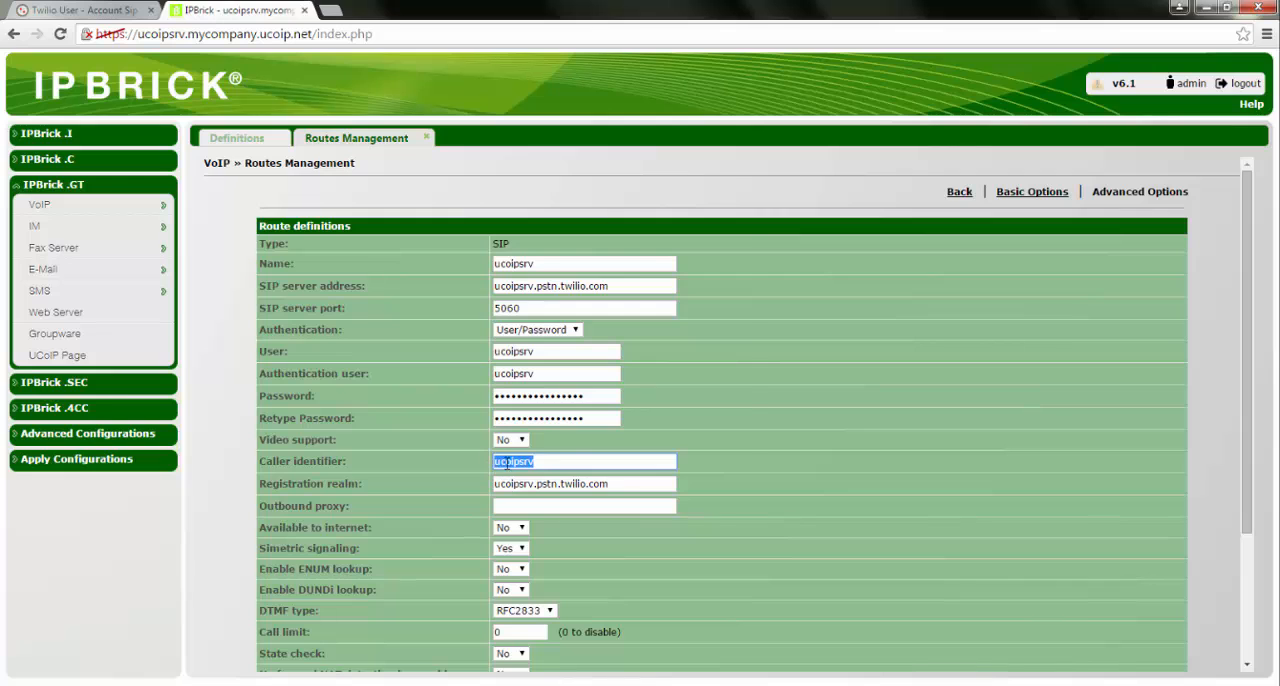
right_click(492, 466)
left_click(585, 276)
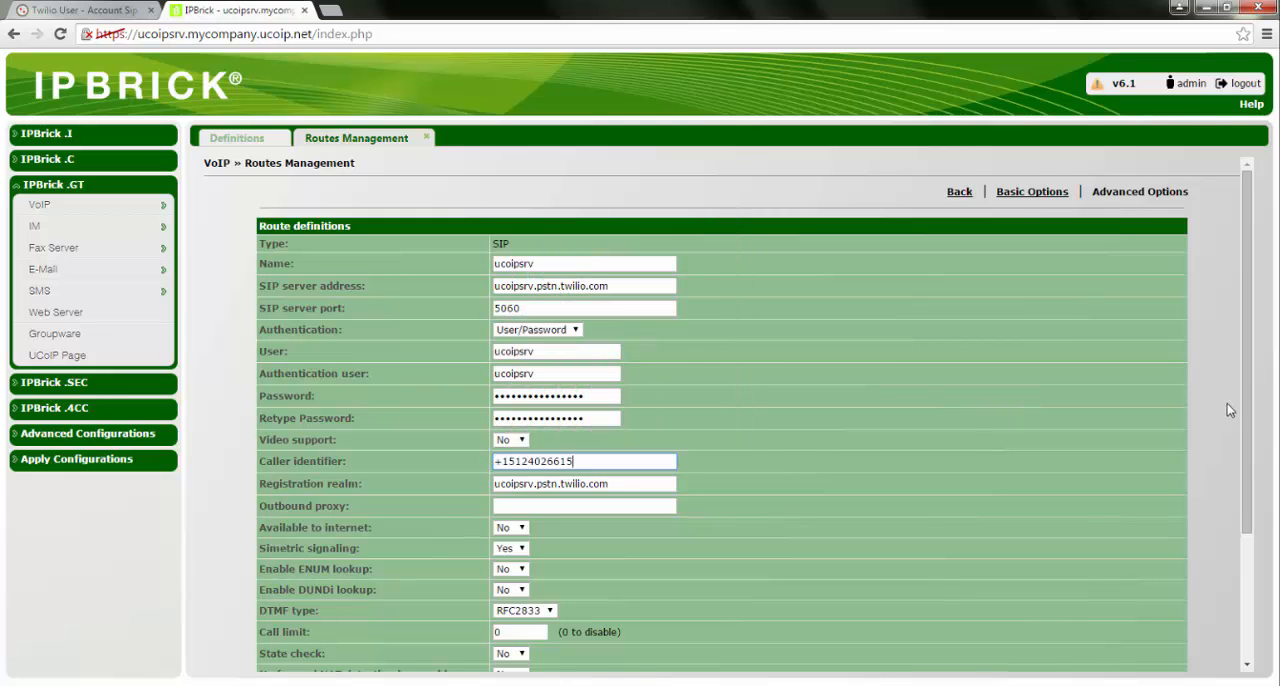
left_click_drag(1246, 366, 1240, 495)
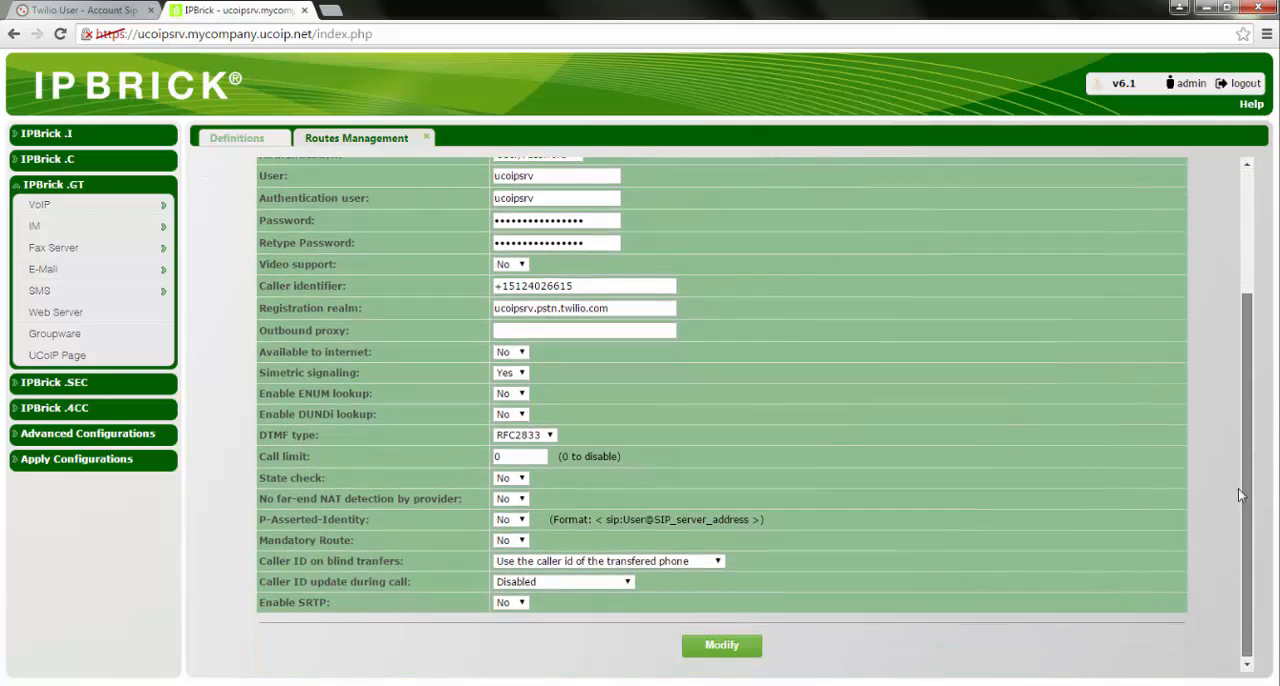
left_click(735, 644)
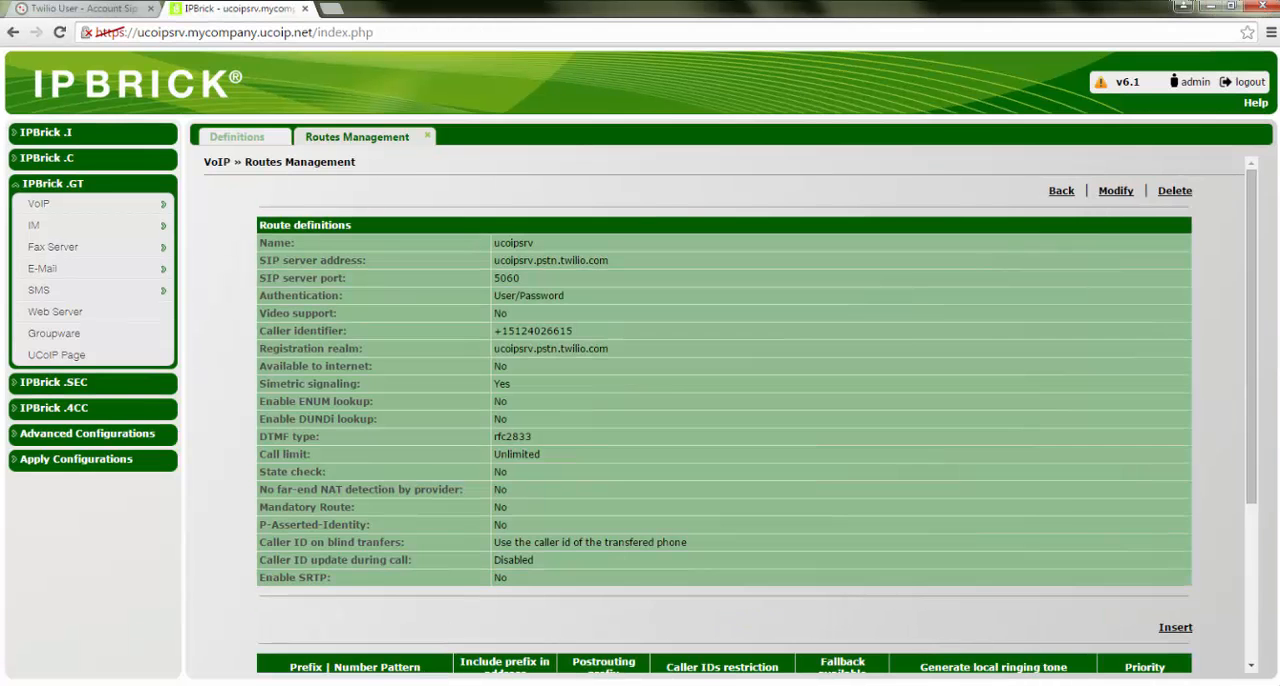
Apply the IPBrick configuration changes with the description "New SIP Trunk to Twilio"
left_click(48, 460)
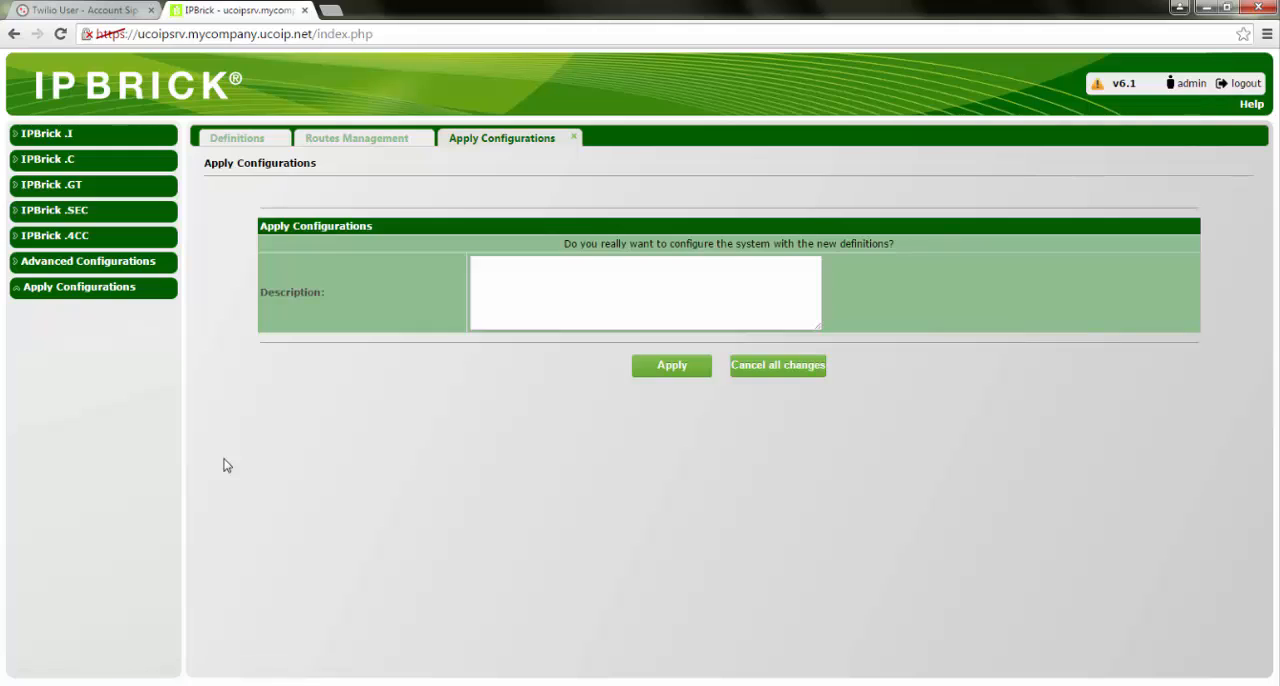
left_click(544, 307)
type("New SIP Trunk to Twi")
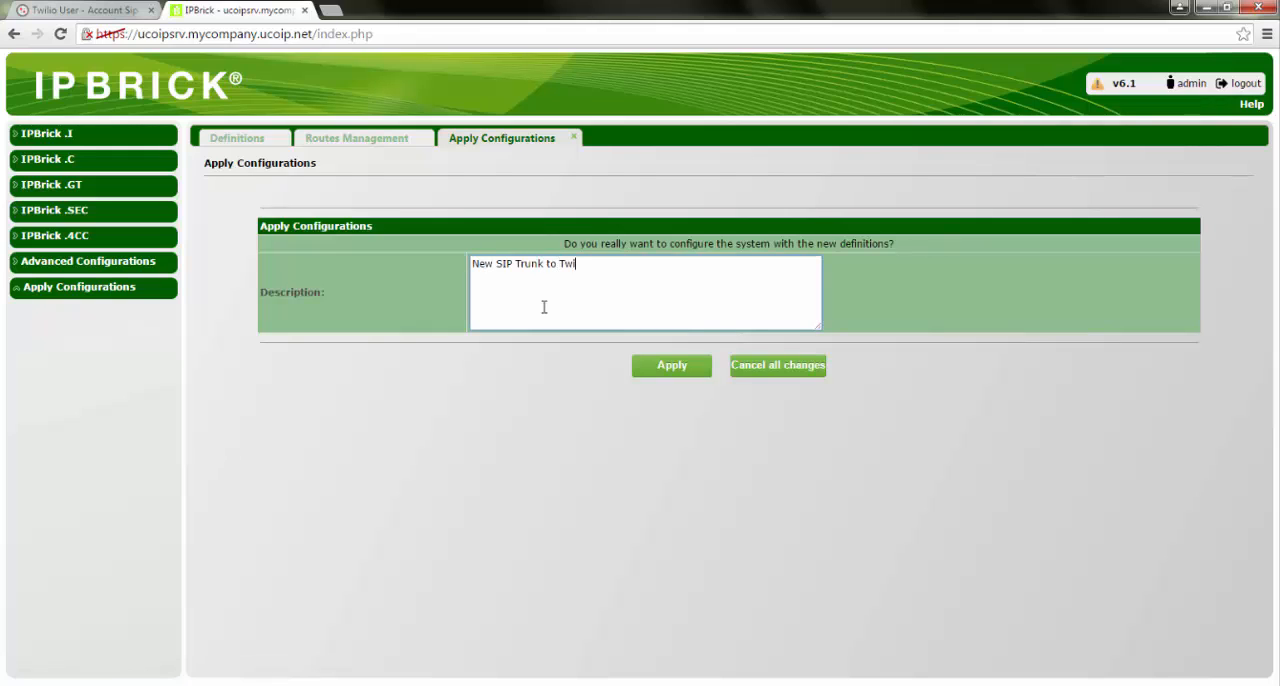
type("lio")
left_click(672, 366)
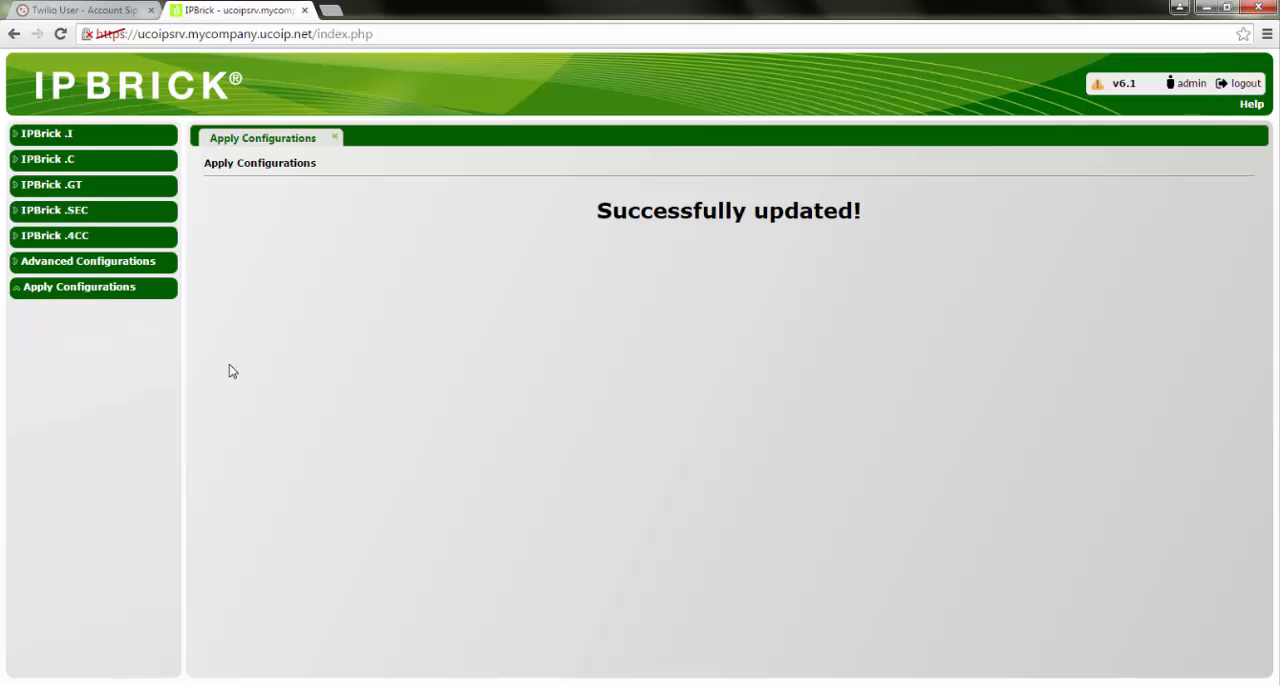
Open the ucoipsrv.pstn.twilio.com outbound route from the VoIP routes management of IPBrick .GT
left_click(106, 197)
mouse_move(74, 208)
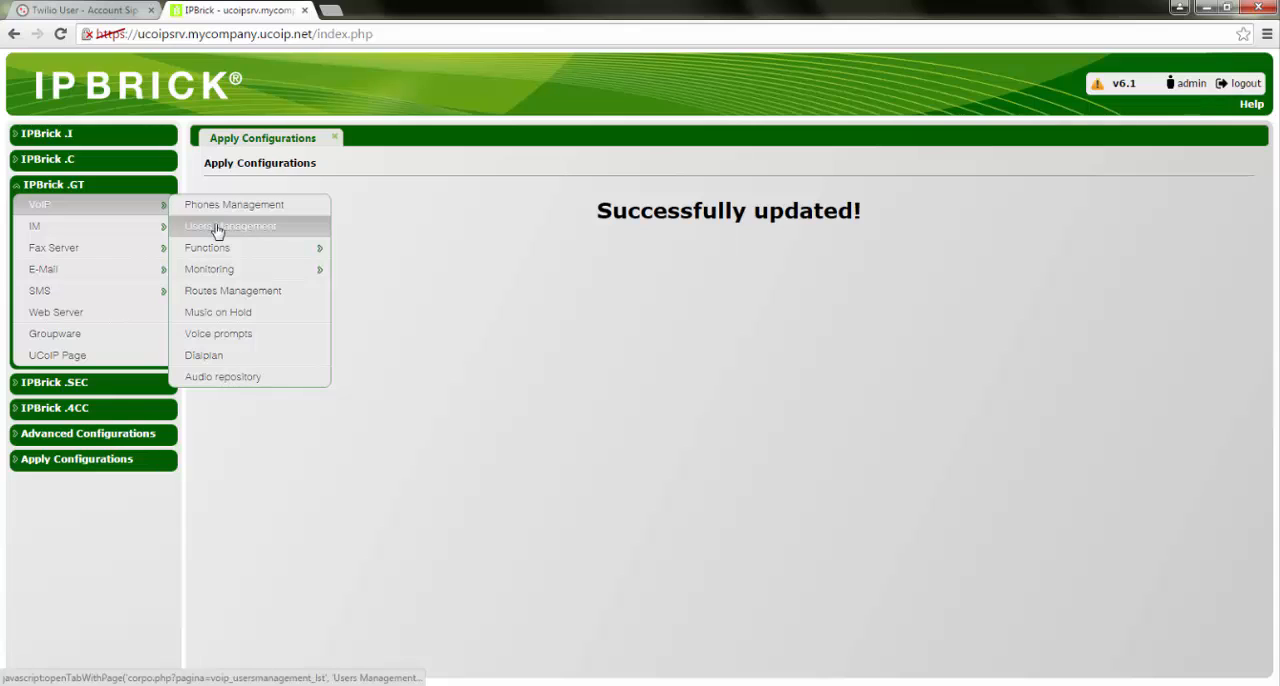
mouse_move(211, 255)
left_click(209, 291)
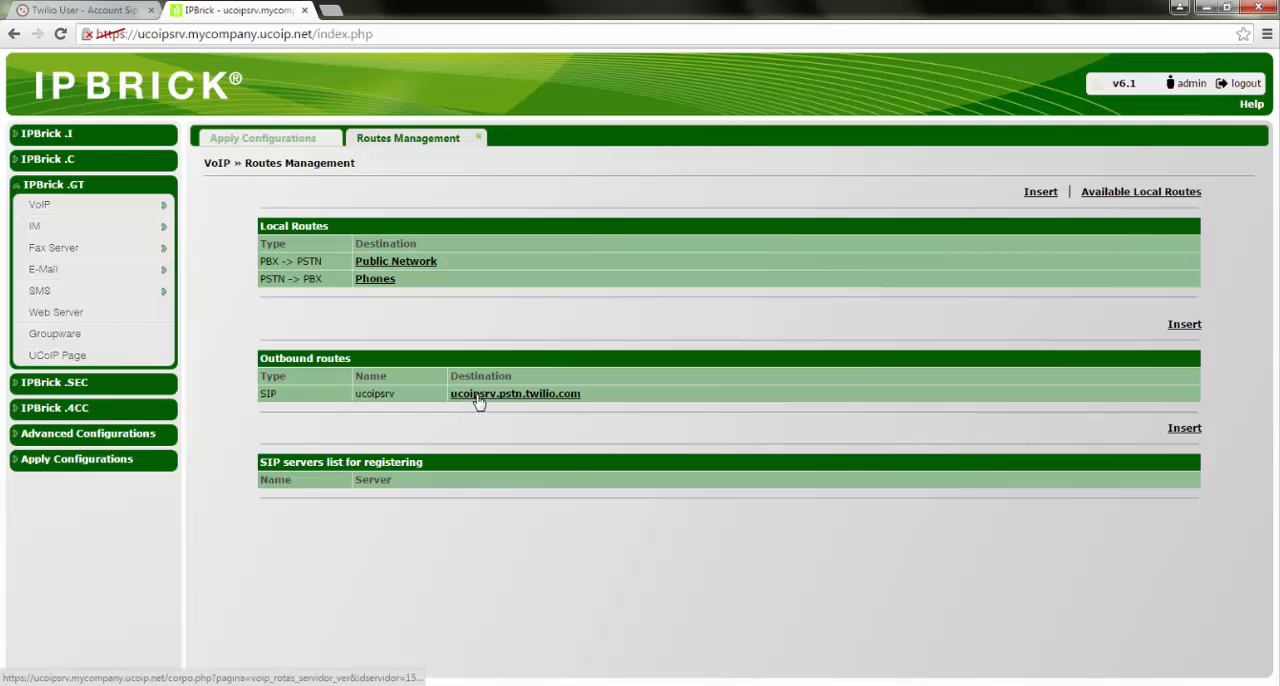
left_click(478, 396)
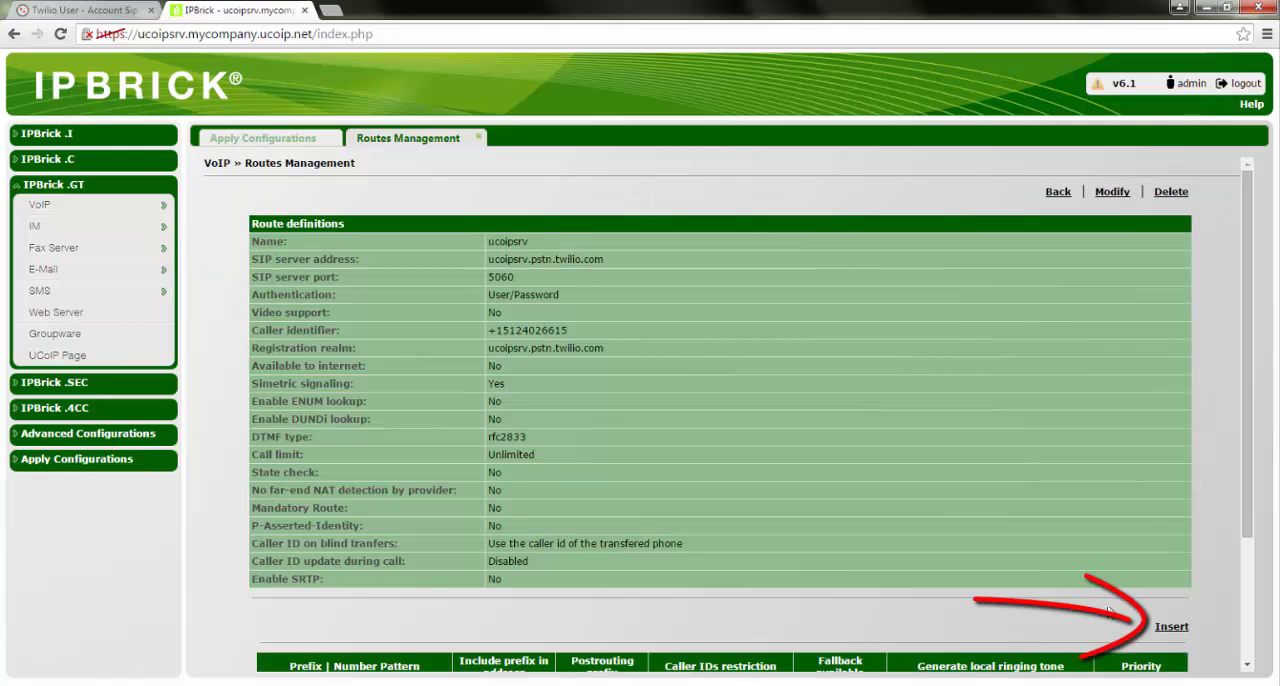
Add the prefix + to the ucoipsrv route, keeping the prefix included in the address, and return to the route
left_click(1178, 628)
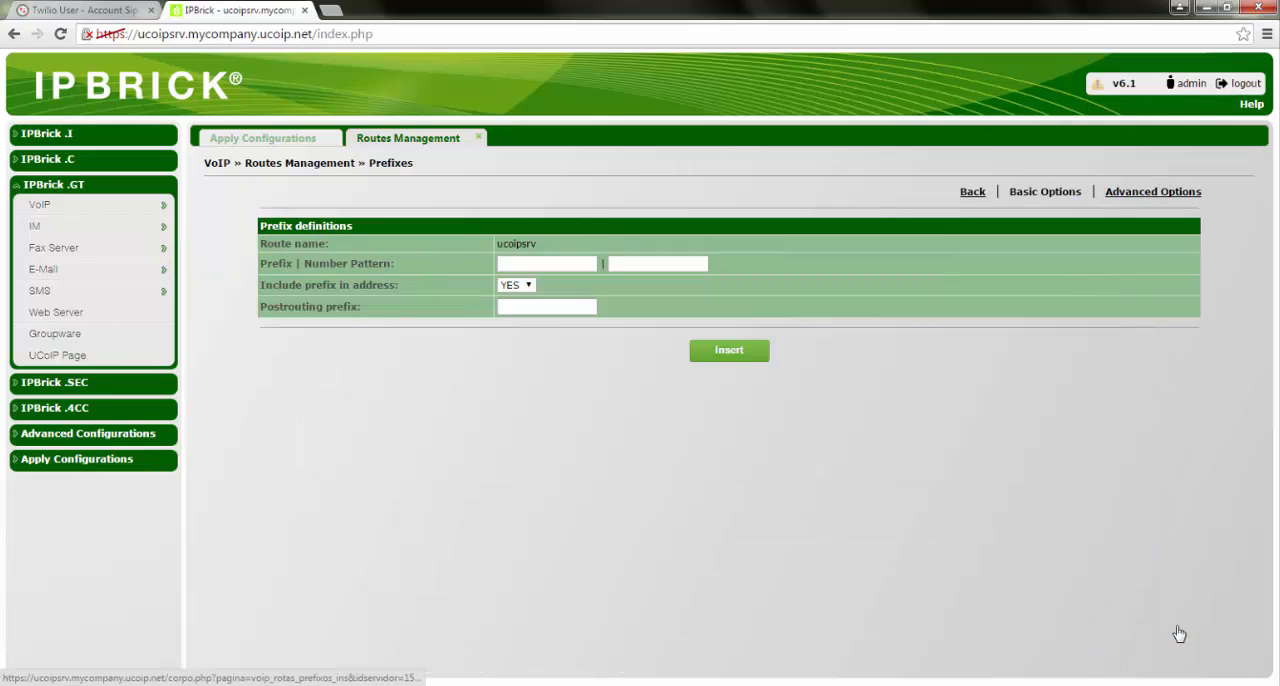
left_click(553, 263)
left_click(547, 281)
left_click(729, 350)
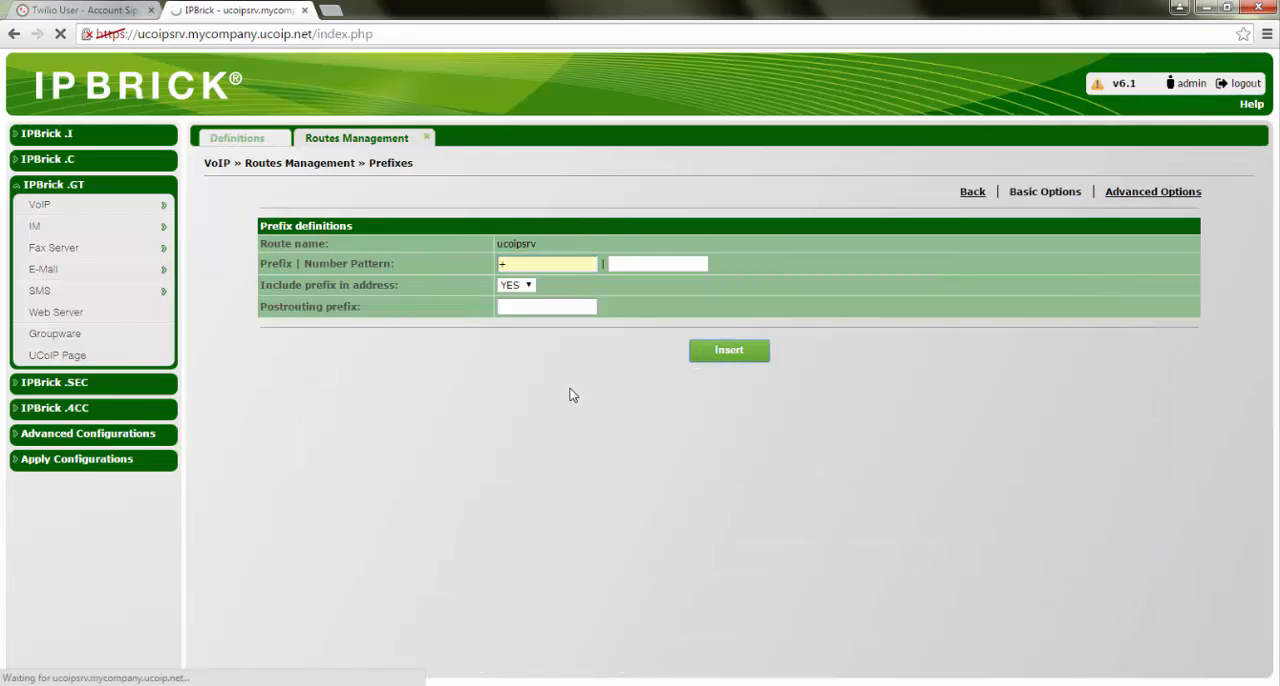
left_click(1069, 193)
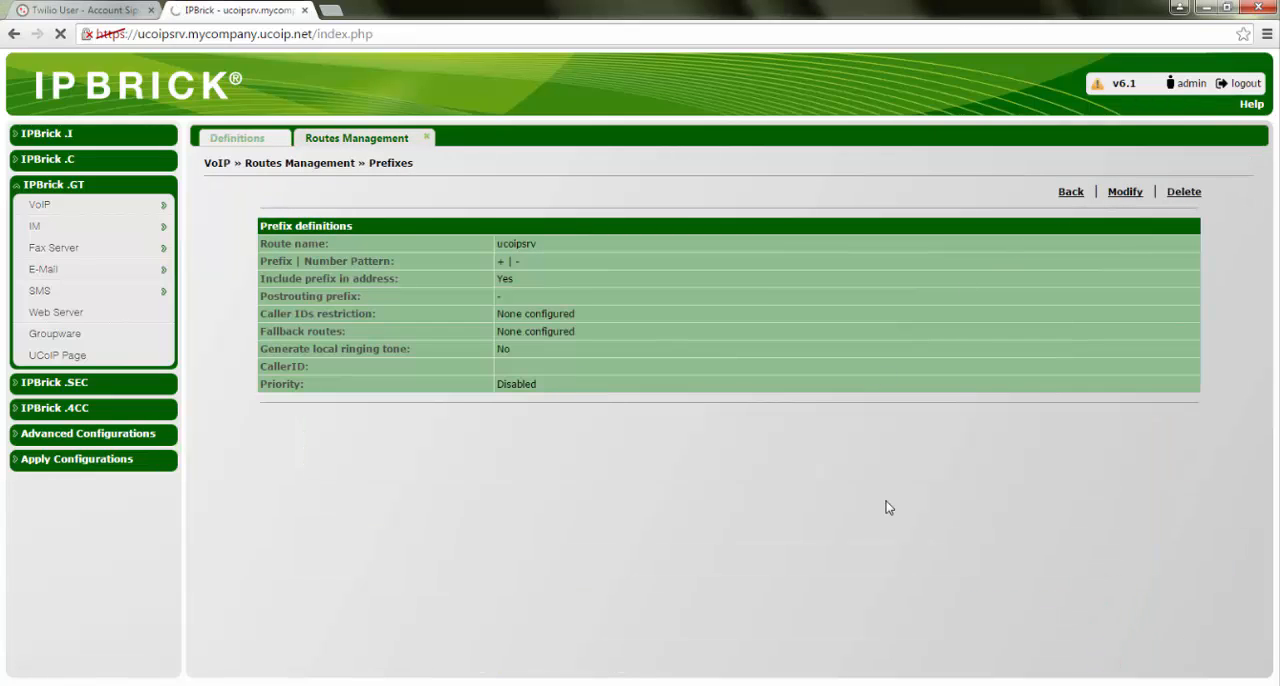
Add prefix 1 to the route with the prefix excluded from the address and +1 as postrouting prefix, then return to the route
scroll(700, 560, "down", 2)
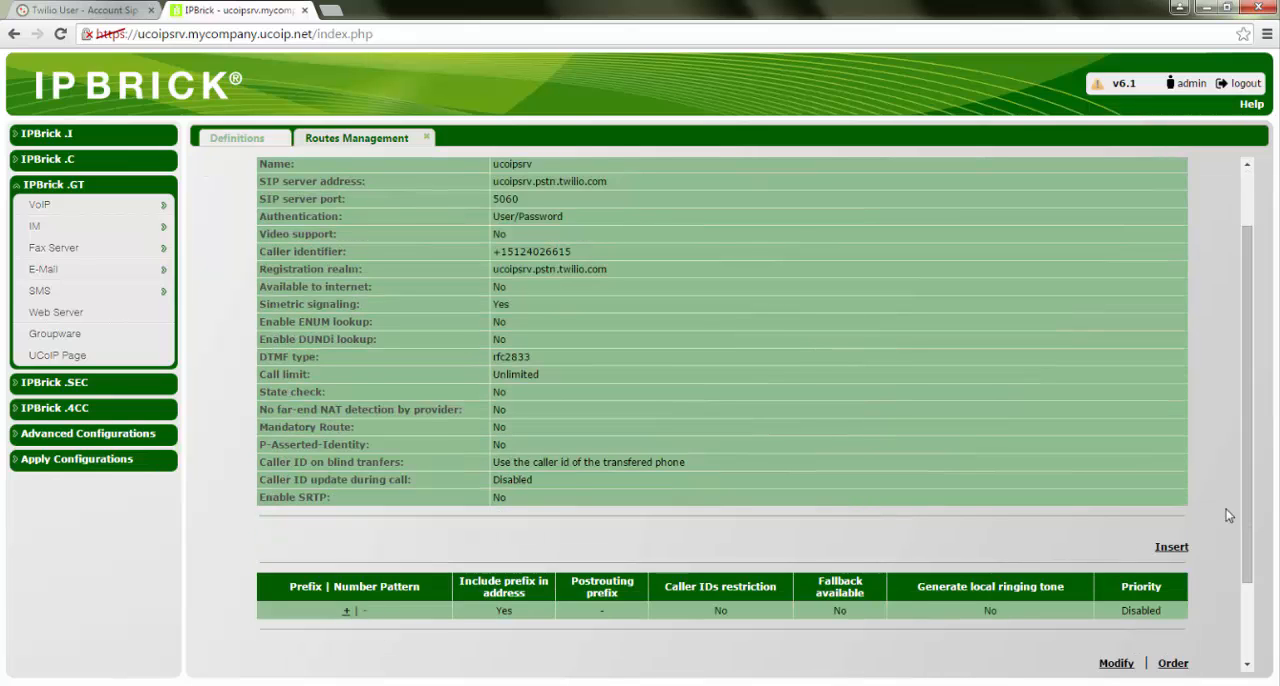
left_click(1172, 547)
left_click(556, 265)
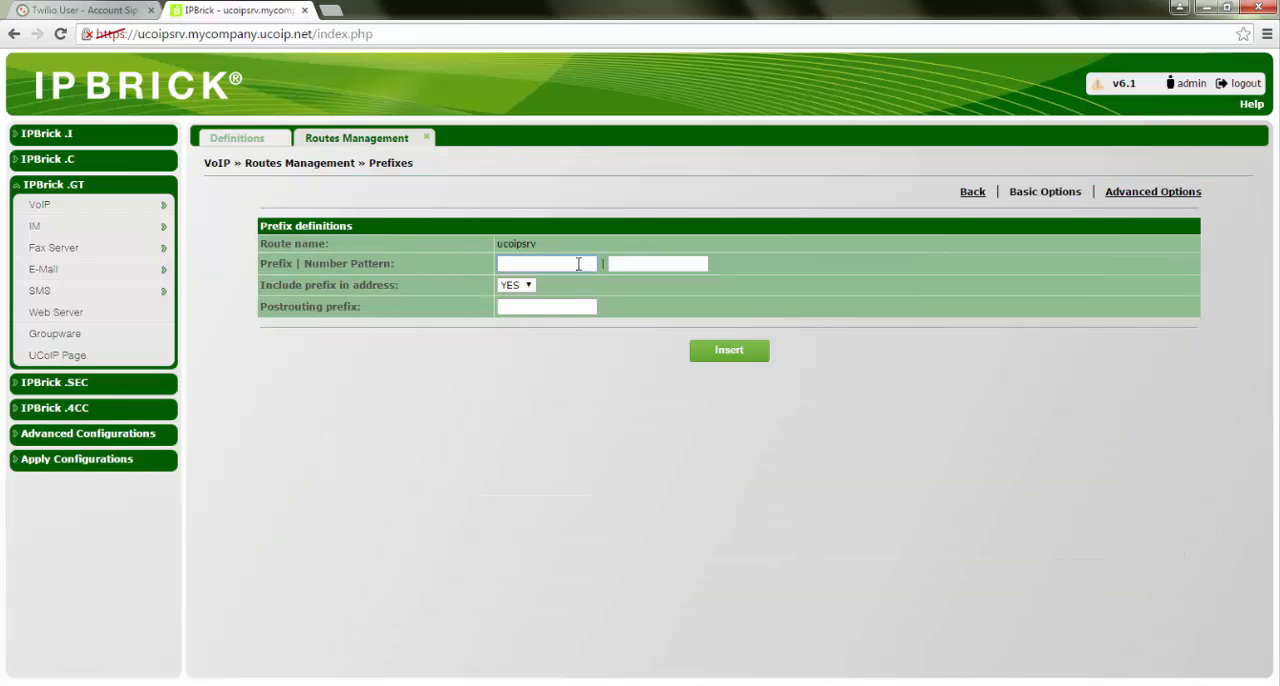
type("1")
left_click(530, 287)
left_click(529, 313)
left_click(531, 308)
type("+1")
left_click(733, 351)
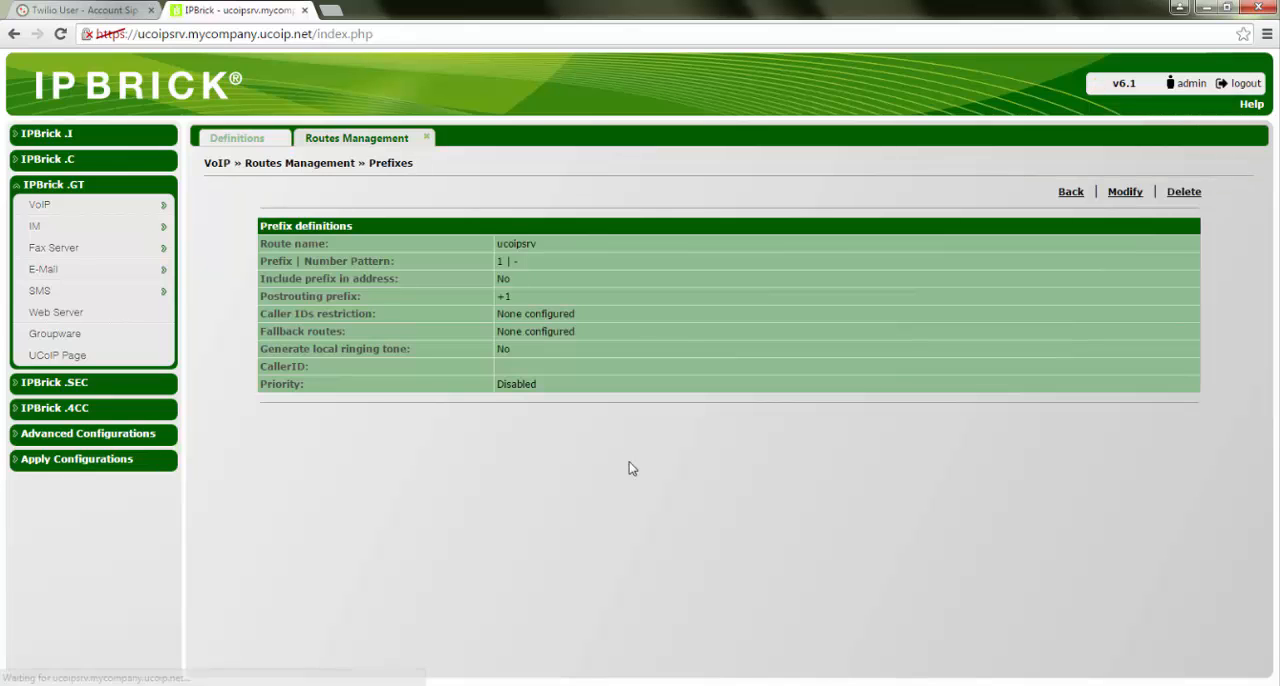
left_click(1070, 192)
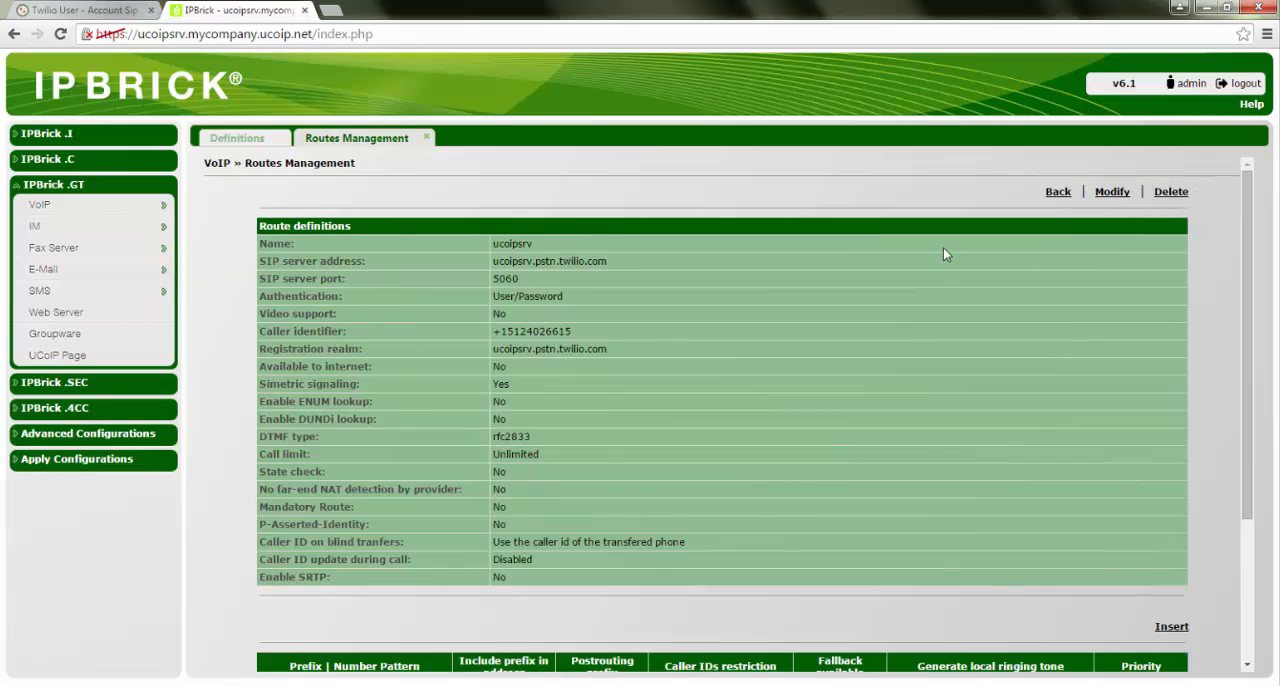
Add prefix 9 to the ucoipsrv route, keeping the prefix included in the address, and return to the route
scroll(943, 247, "down", 2)
left_click_drag(368, 628, 342, 630)
left_click(342, 630)
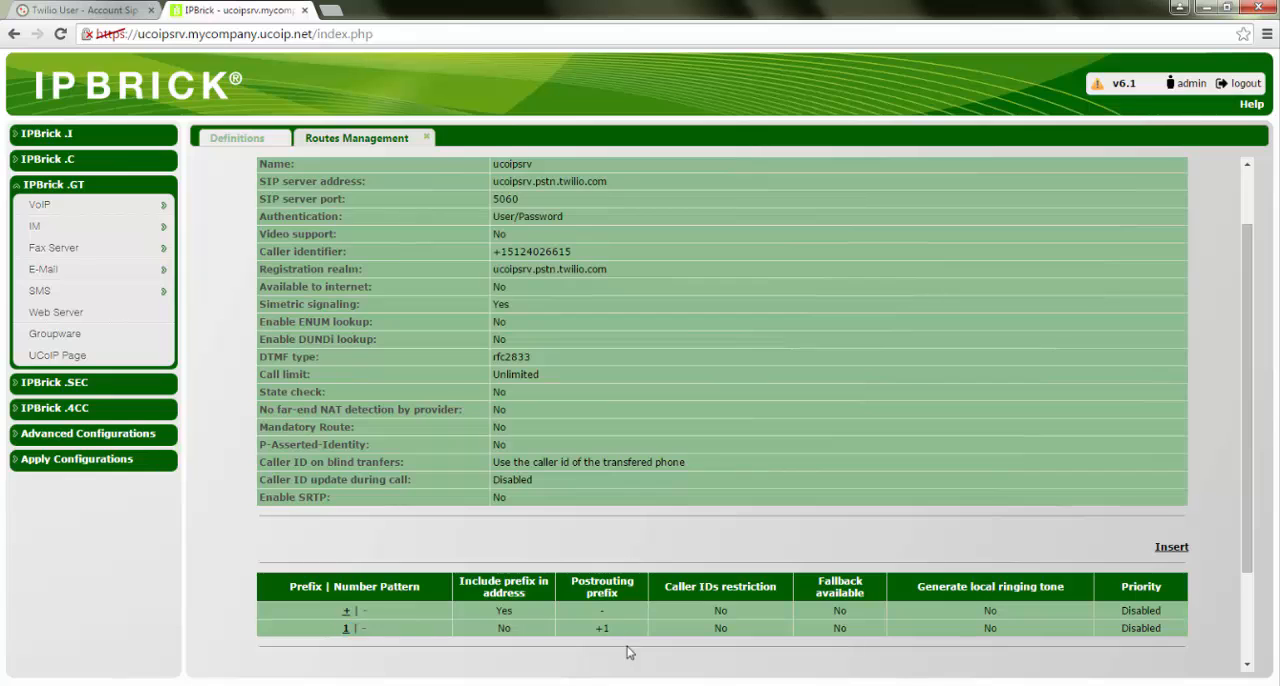
left_click(1168, 547)
left_click(560, 263)
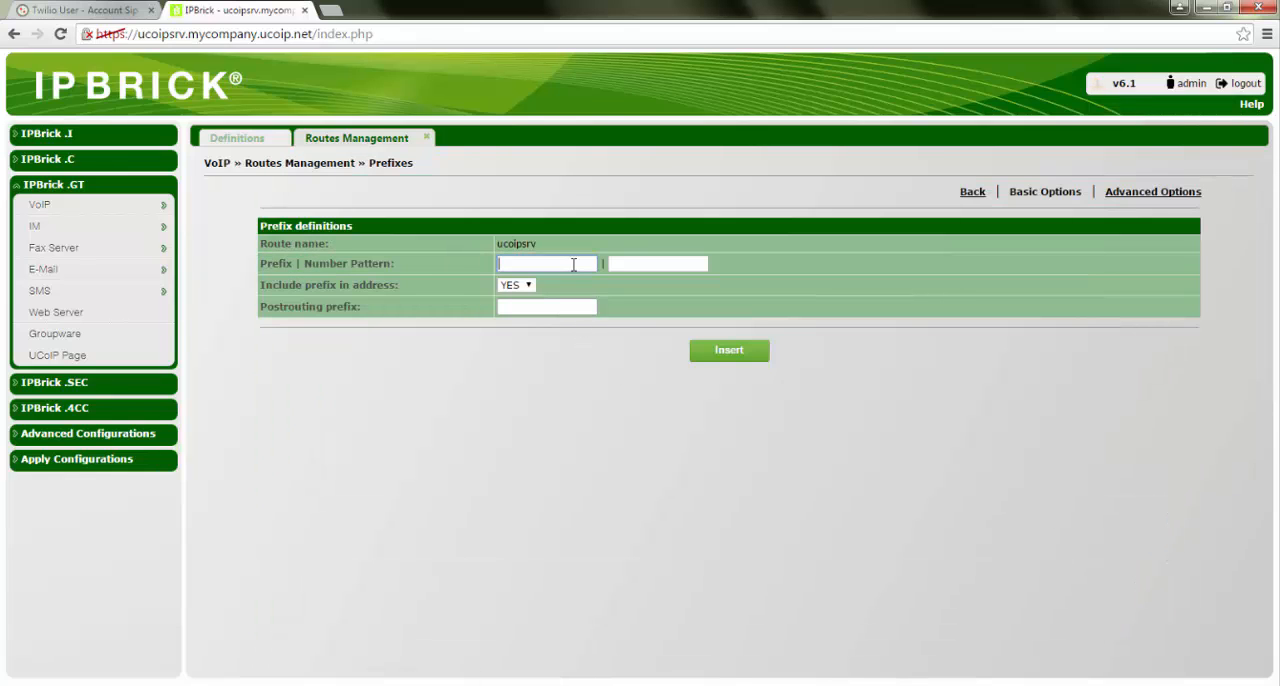
type("9")
left_click(729, 350)
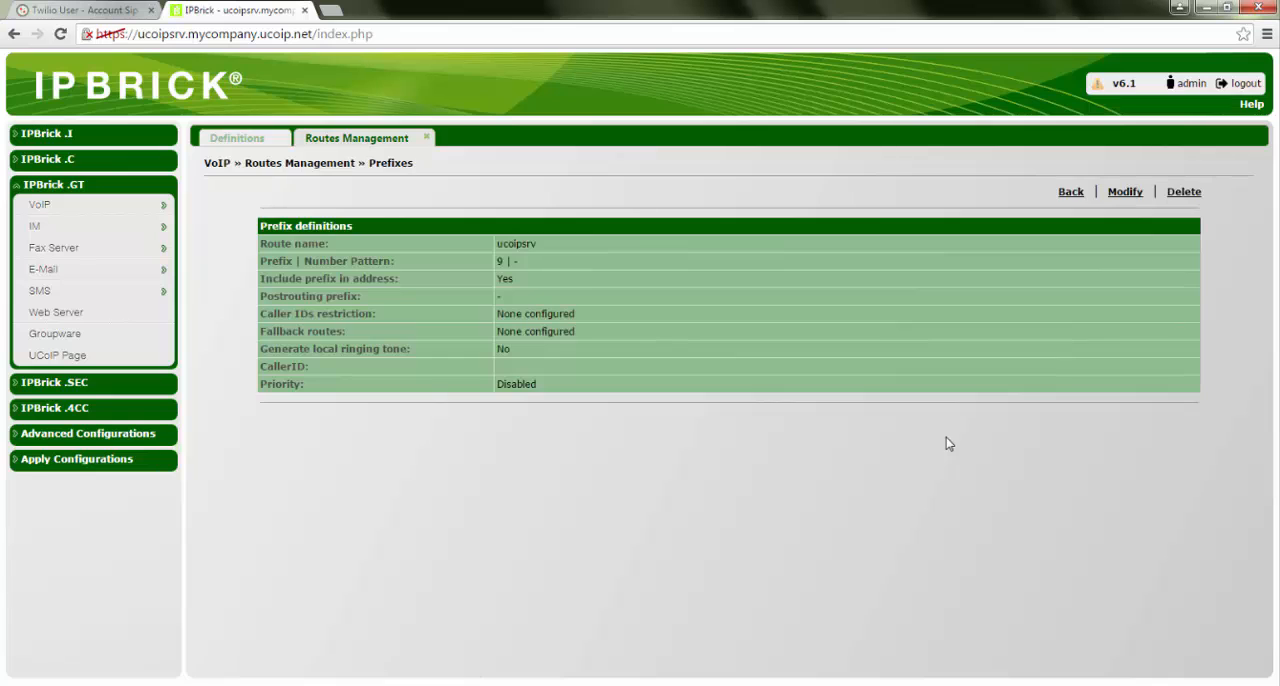
left_click(1071, 191)
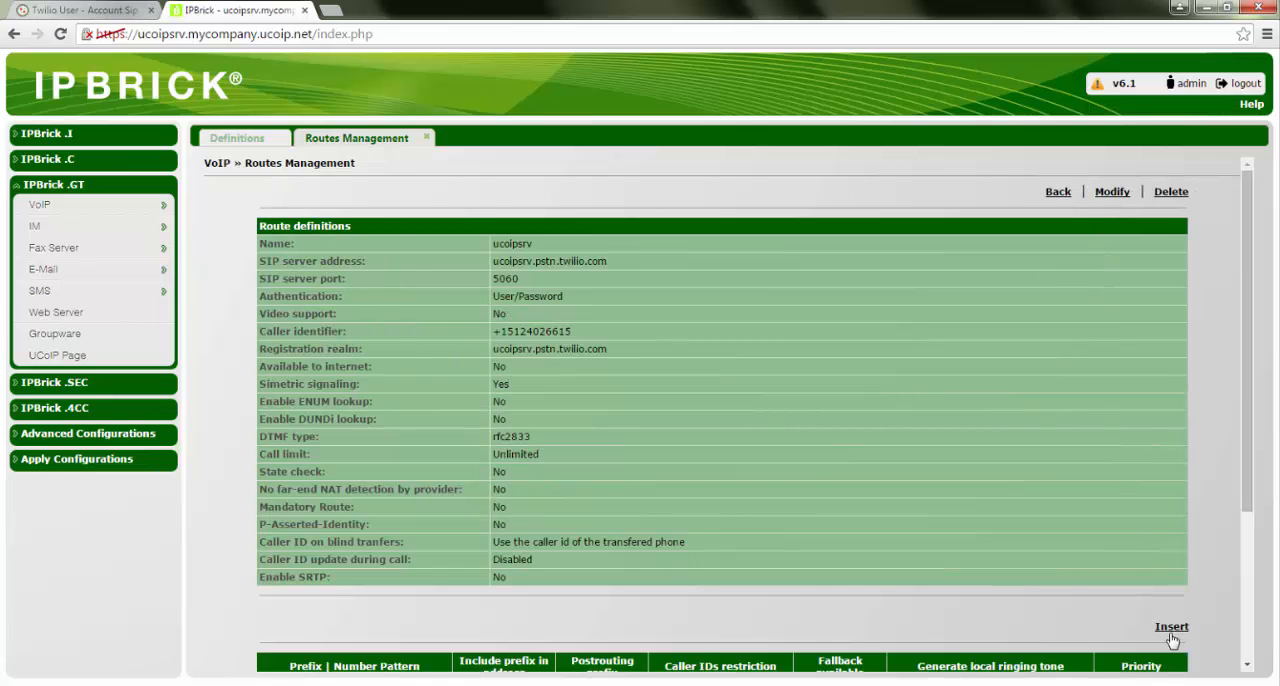
Add prefix 00 to the ucoipsrv route with the prefix excluded from the address and + as postrouting prefix
scroll(1172, 640, "down", 2)
left_click(1166, 468)
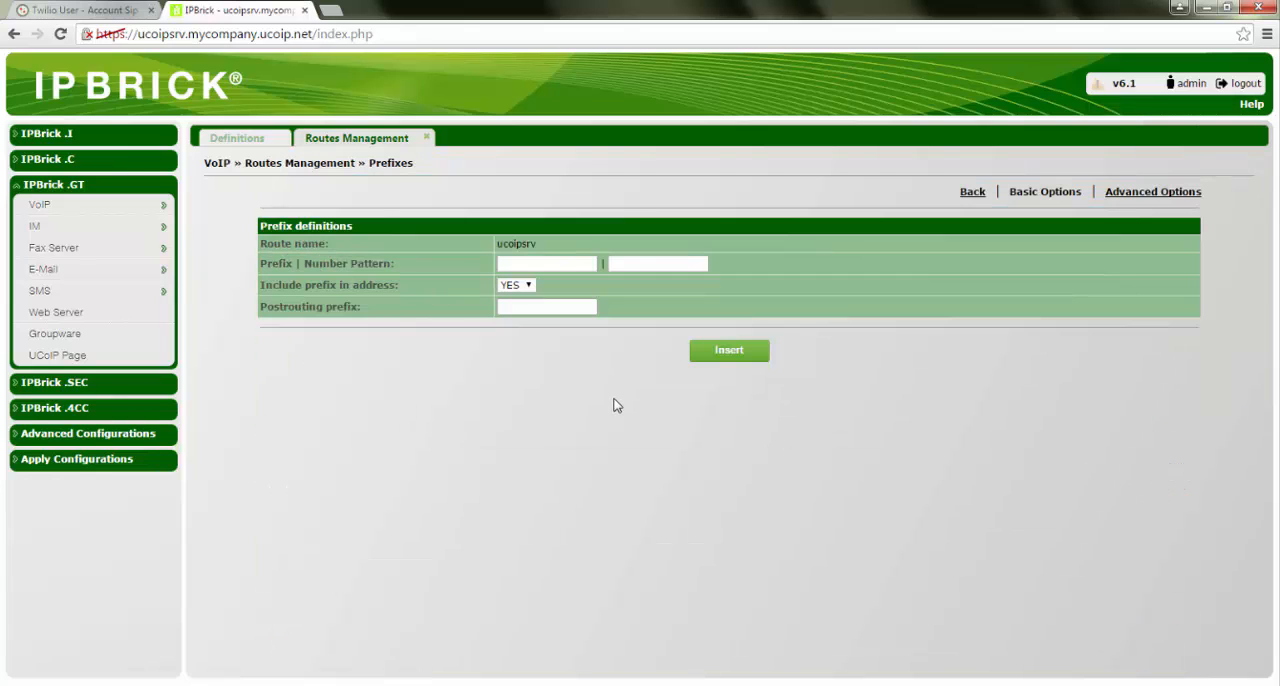
left_click(574, 262)
type("00")
left_click(516, 285)
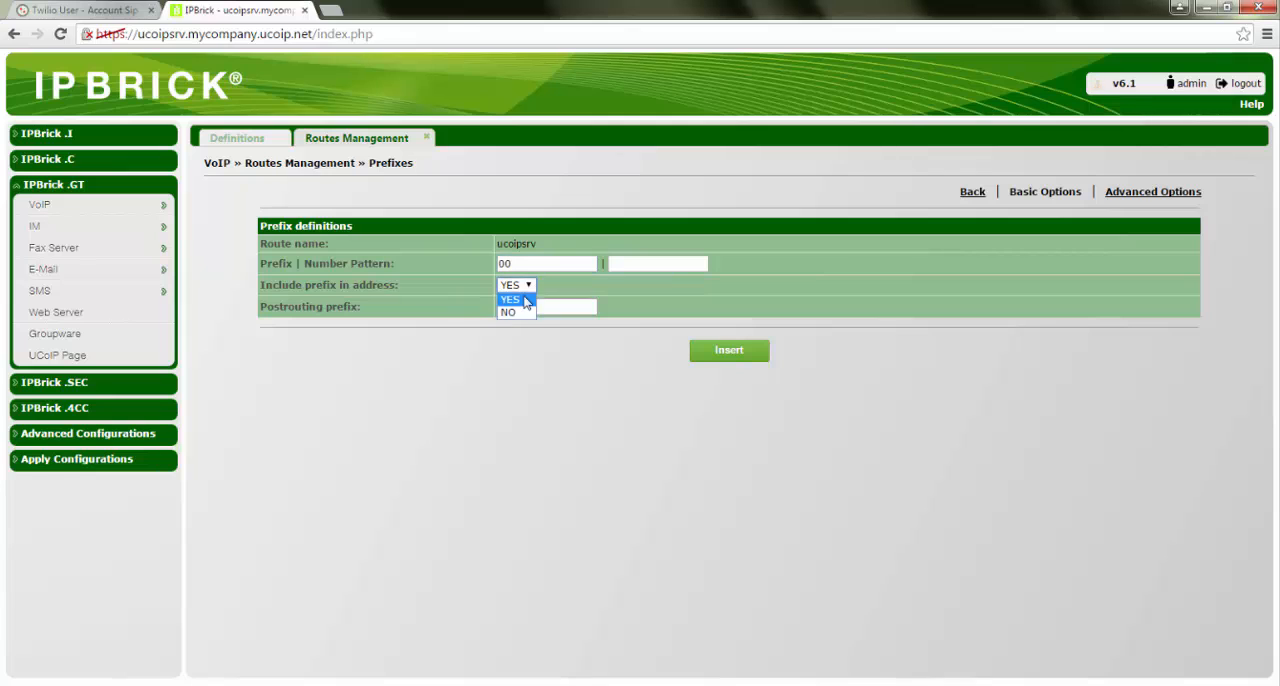
left_click(510, 302)
left_click(526, 306)
type("+")
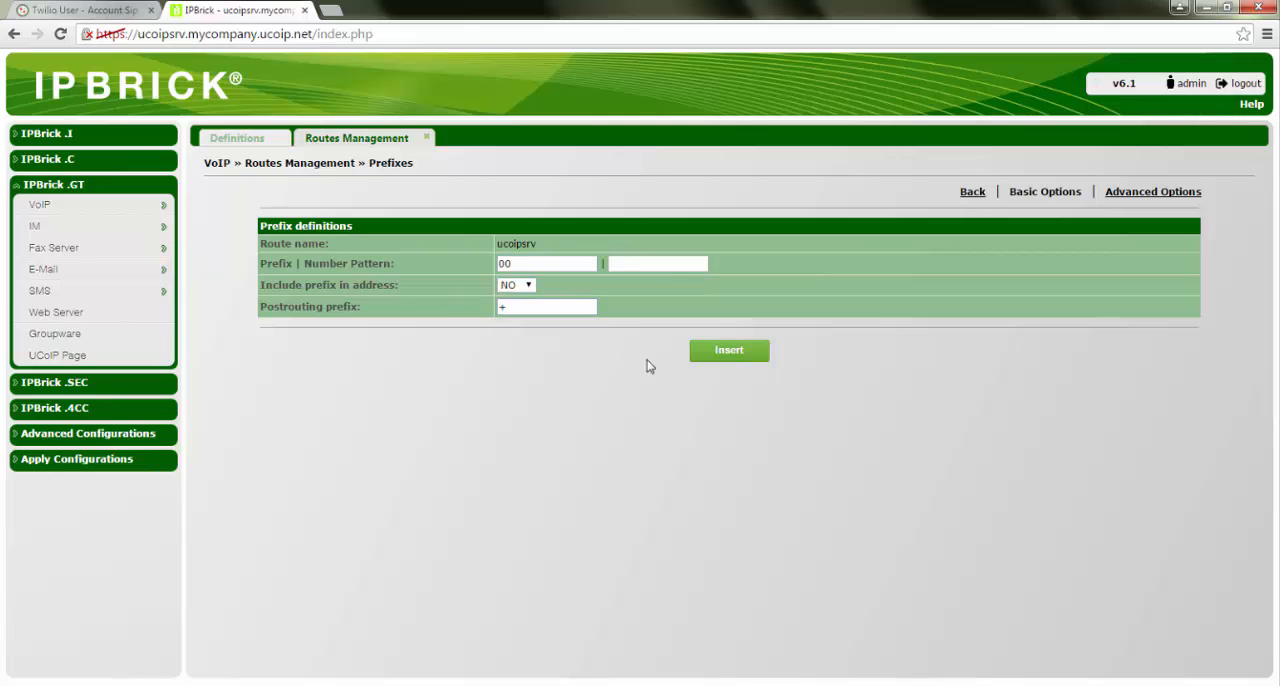
left_click(716, 351)
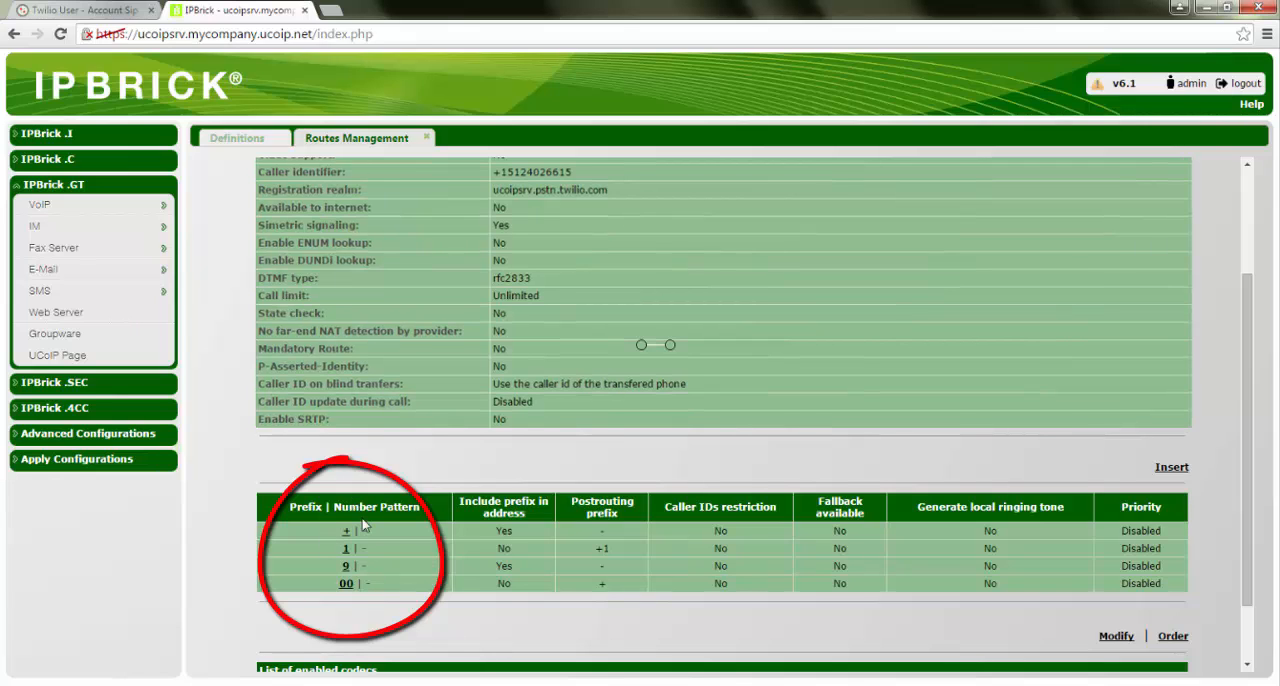
Apply the IPBrick configuration with the description "New prefix in Twilio Sip Trunk"
left_click(126, 460)
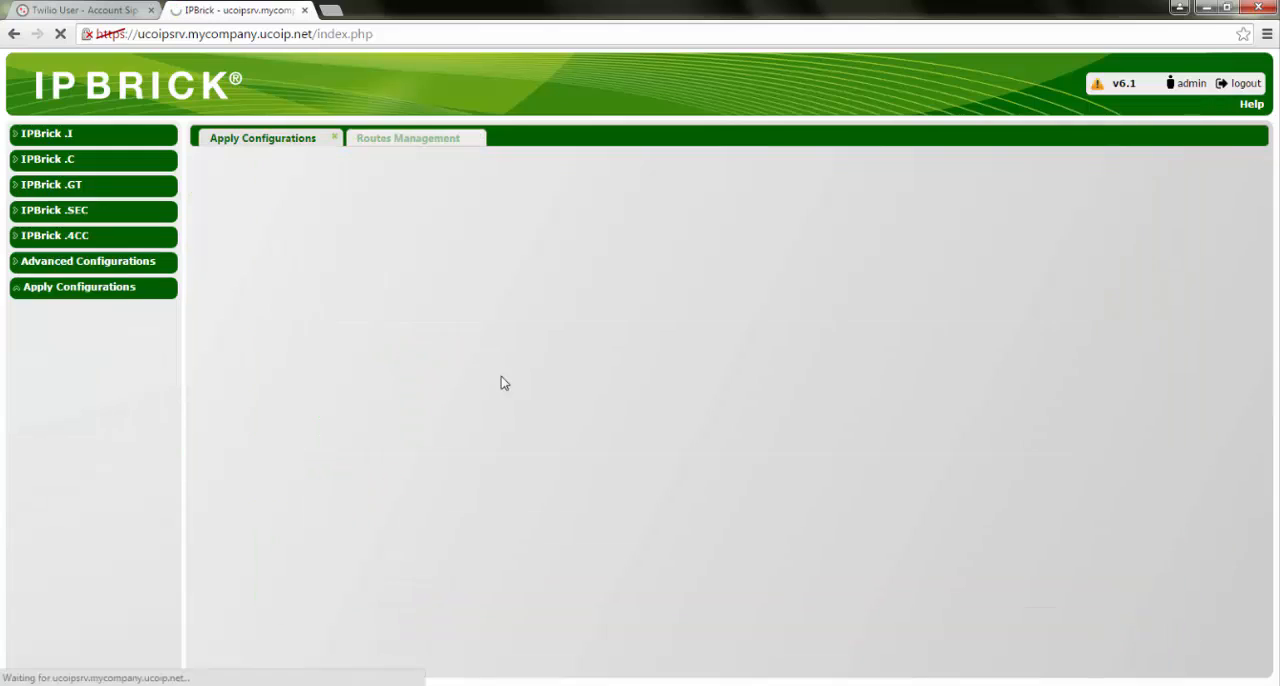
left_click(547, 302)
type("New pref")
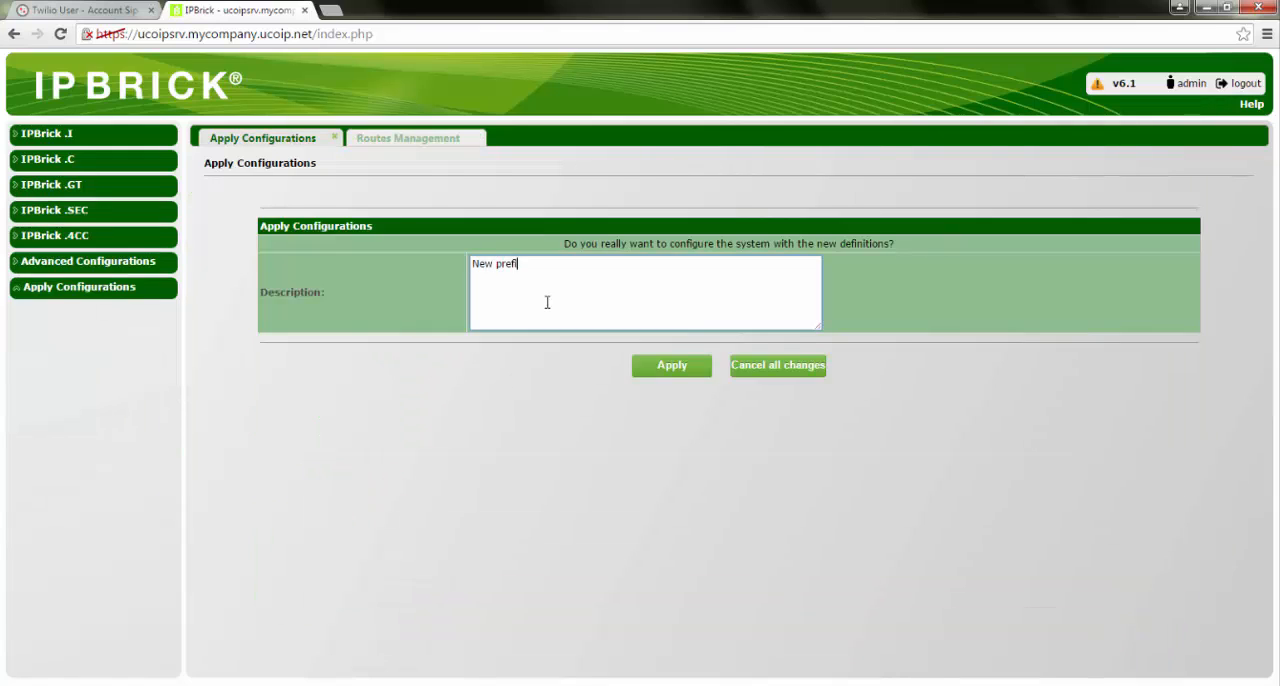
type("ix in Twilio Sip Trunk")
left_click(672, 365)
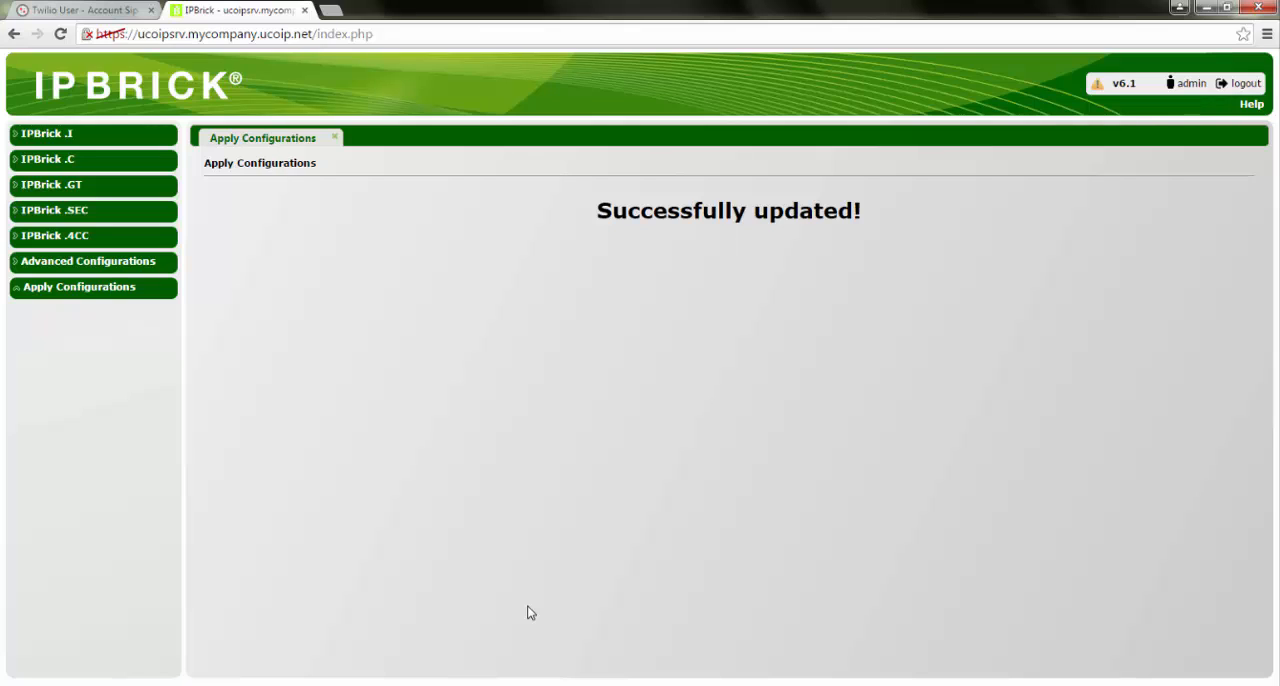
Open the Remote_Phones access class among the outbound VoIP functions of IPBrick .GT
left_click(52, 184)
mouse_move(143, 209)
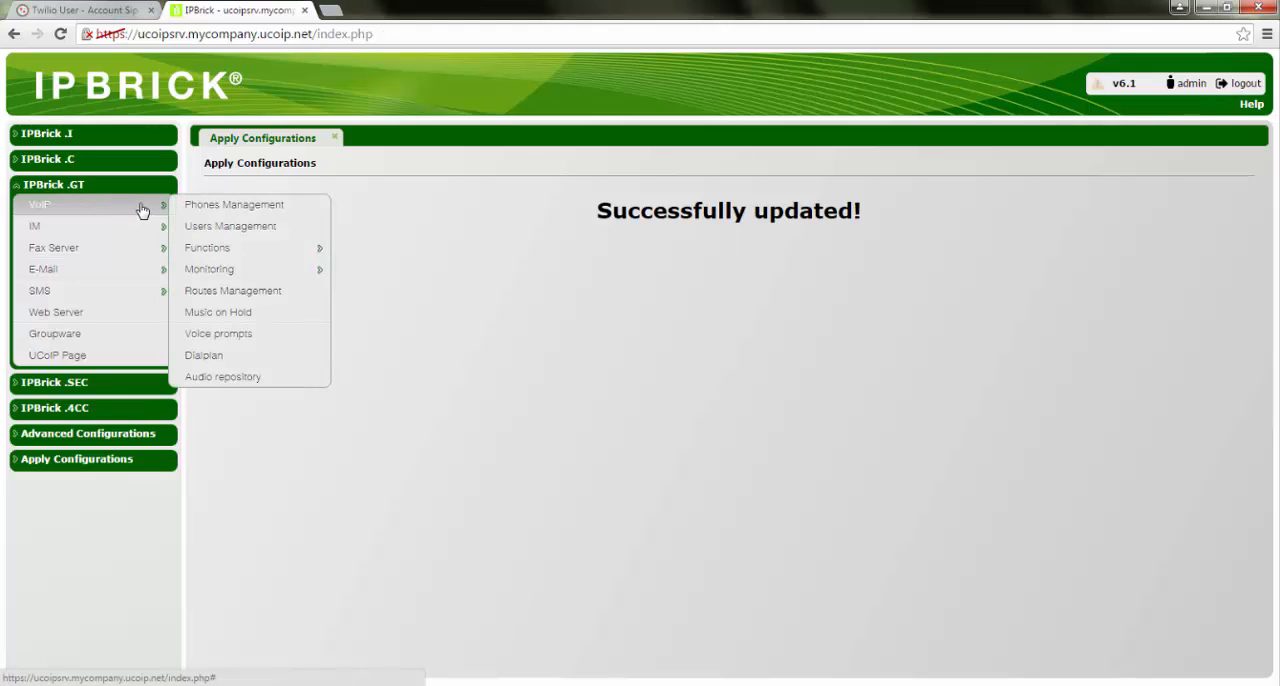
mouse_move(218, 254)
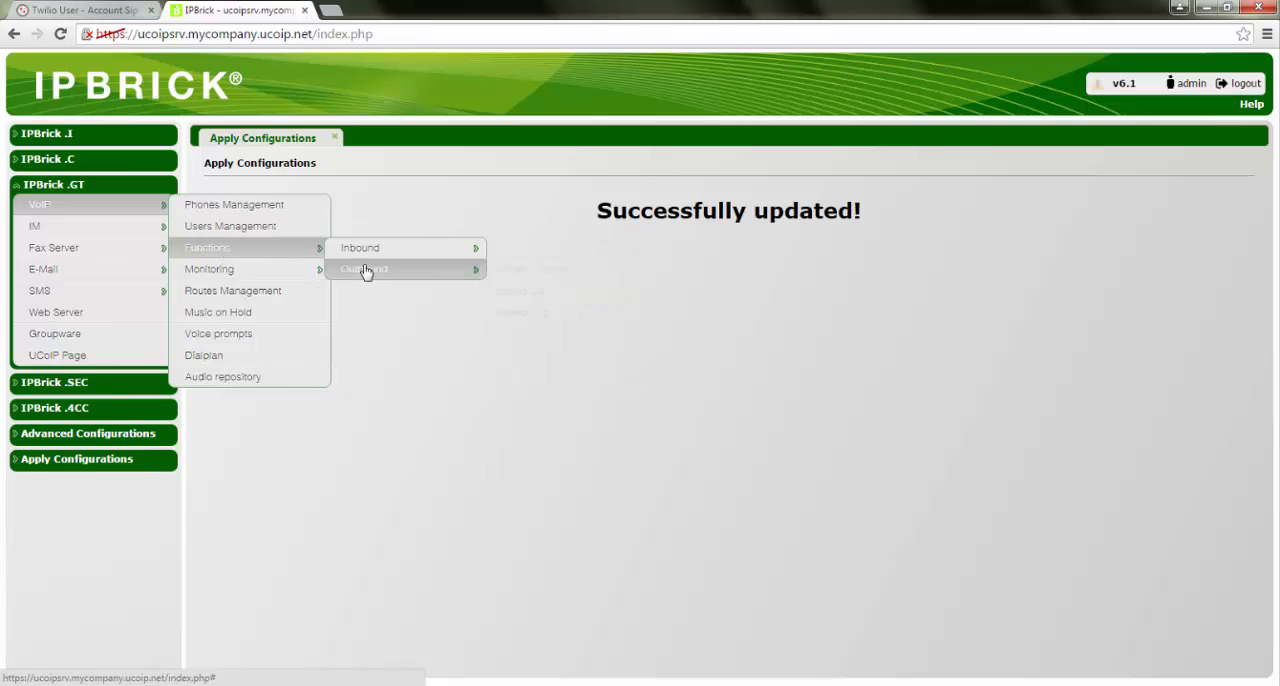
mouse_move(368, 272)
left_click(503, 271)
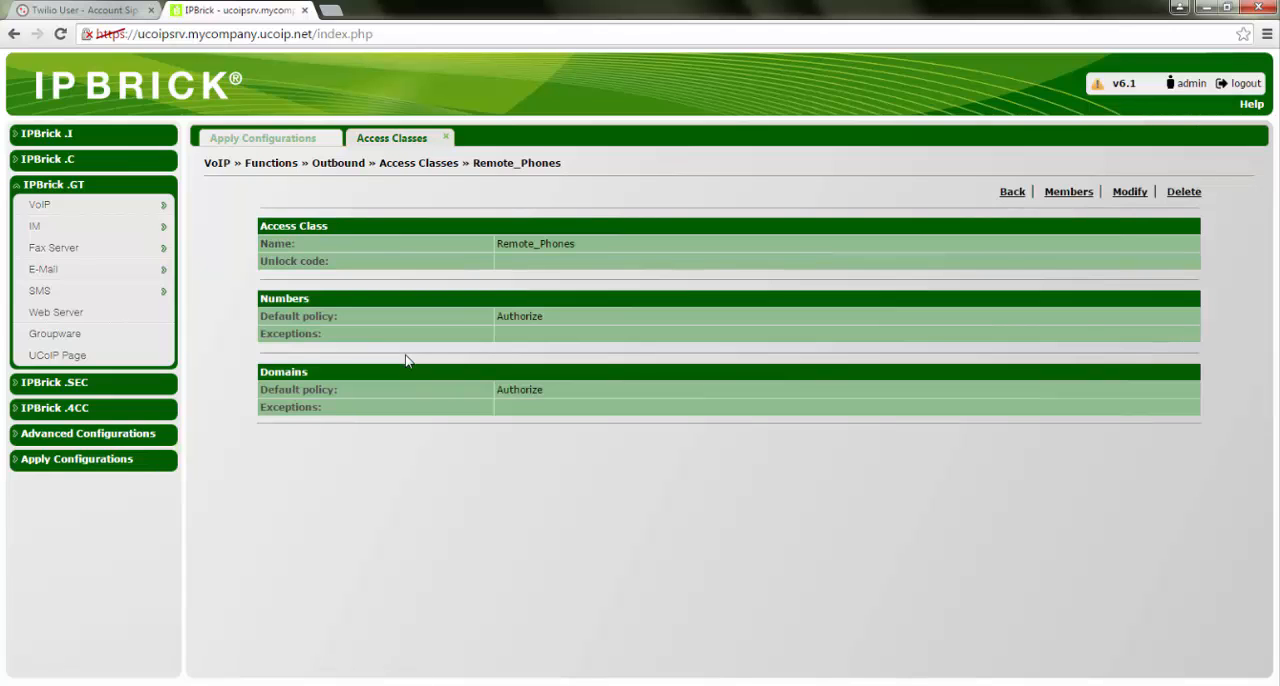
Authorize the ucoipsrv prefixes +, 00, 1 and 9 in the Remote_Phones access class and apply the configuration
left_click(1129, 191)
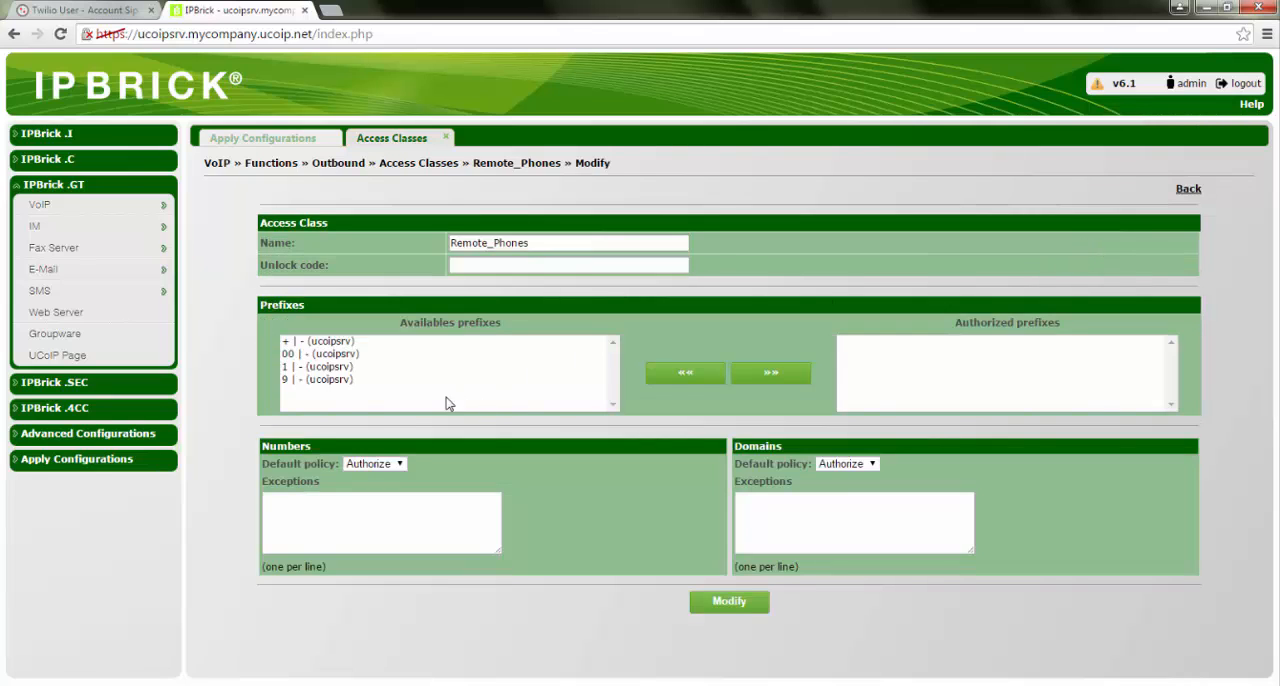
left_click_drag(295, 341, 330, 380)
left_click(768, 373)
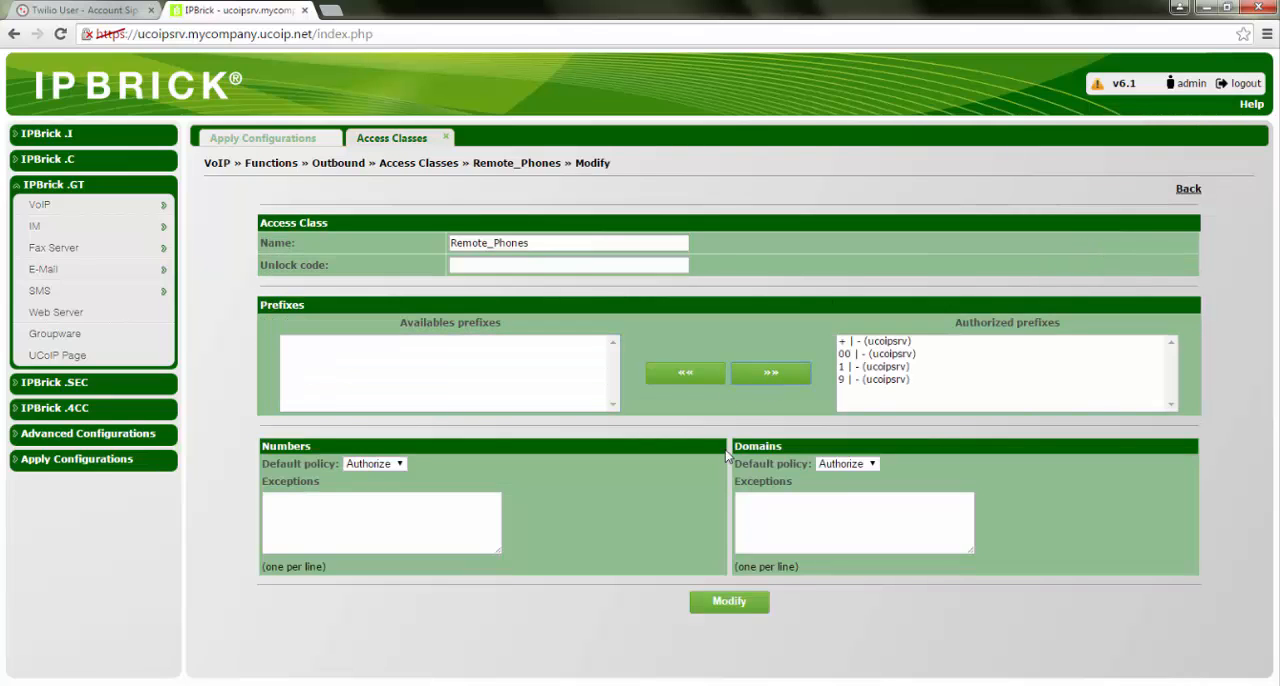
left_click(720, 600)
left_click(689, 132)
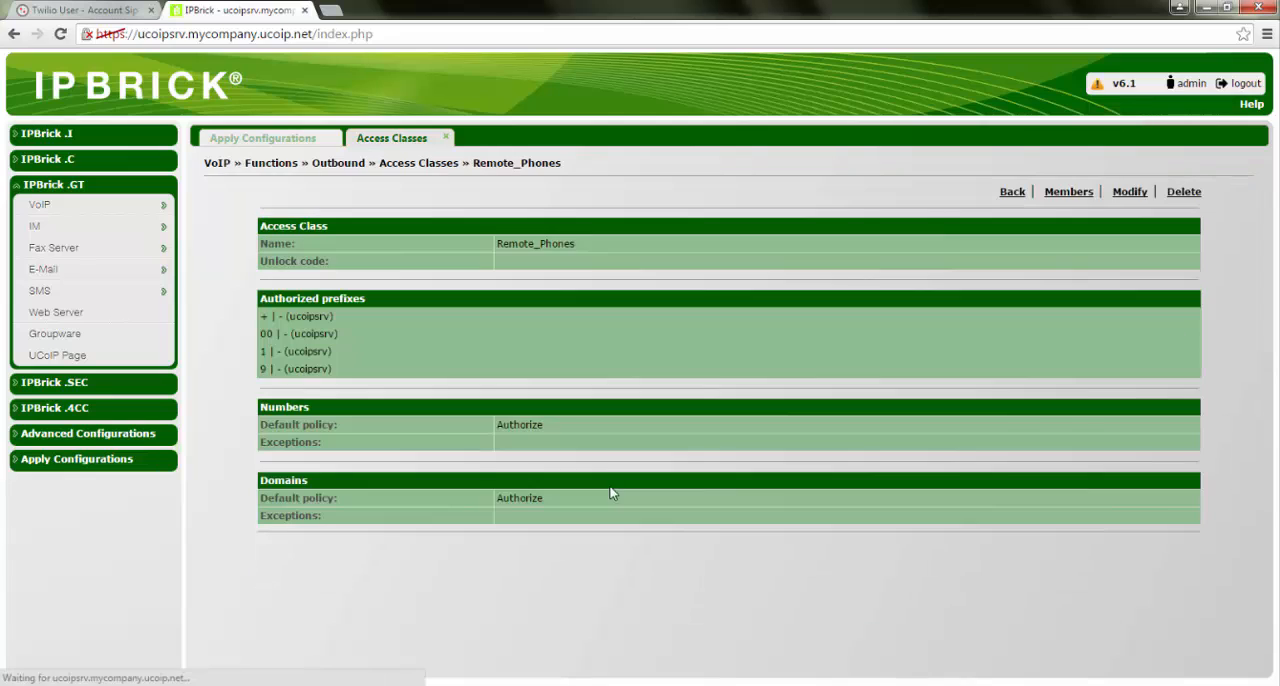
left_click(134, 458)
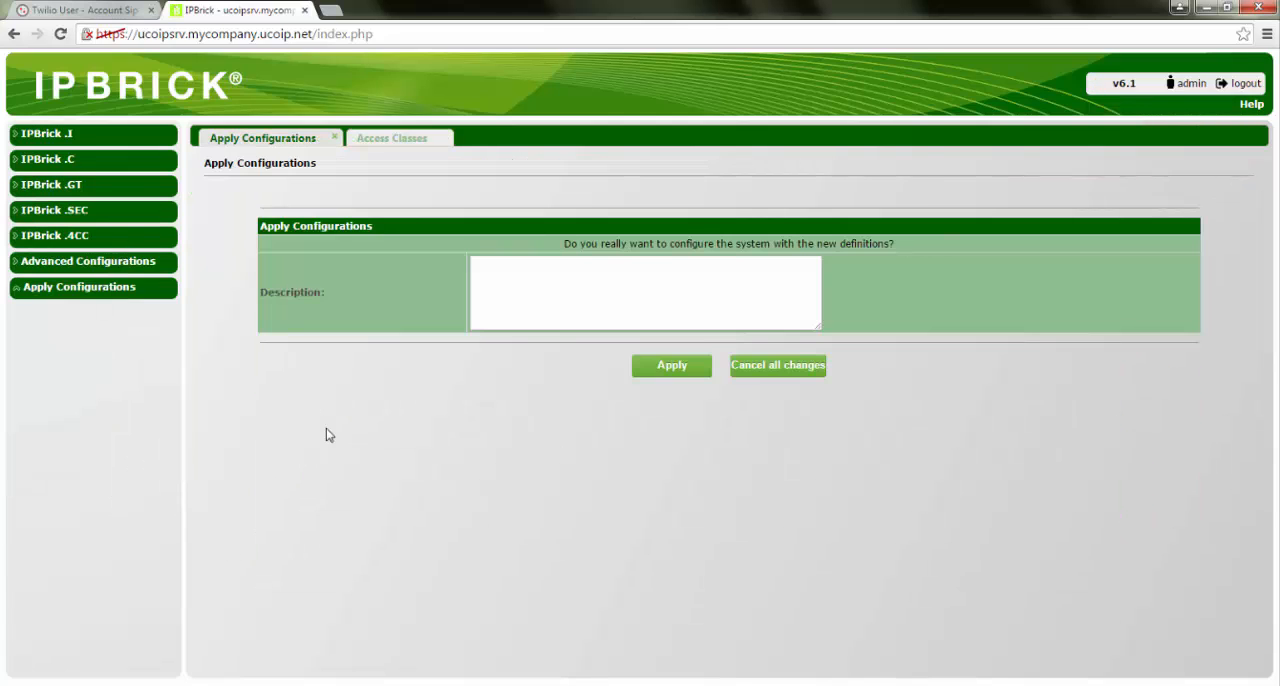
left_click(680, 370)
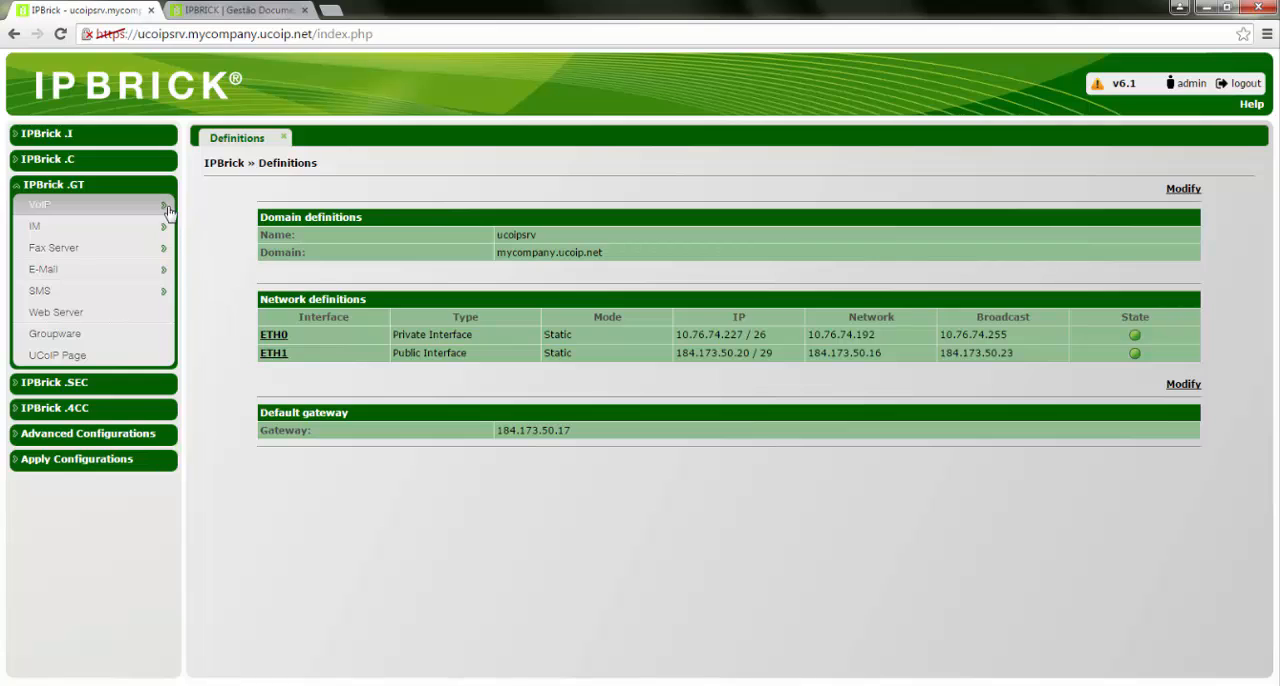
Start a new inbound call group named Twilio in the VoIP functions of IPBrick .GT
mouse_move(167, 209)
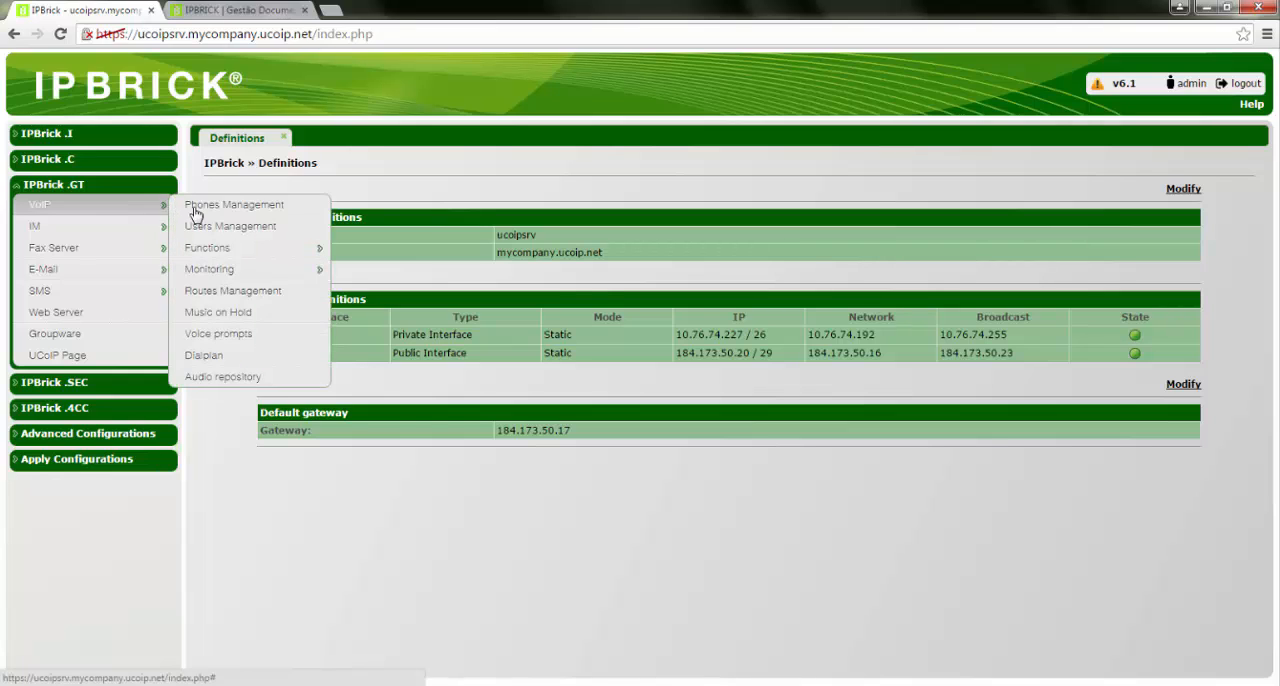
mouse_move(224, 252)
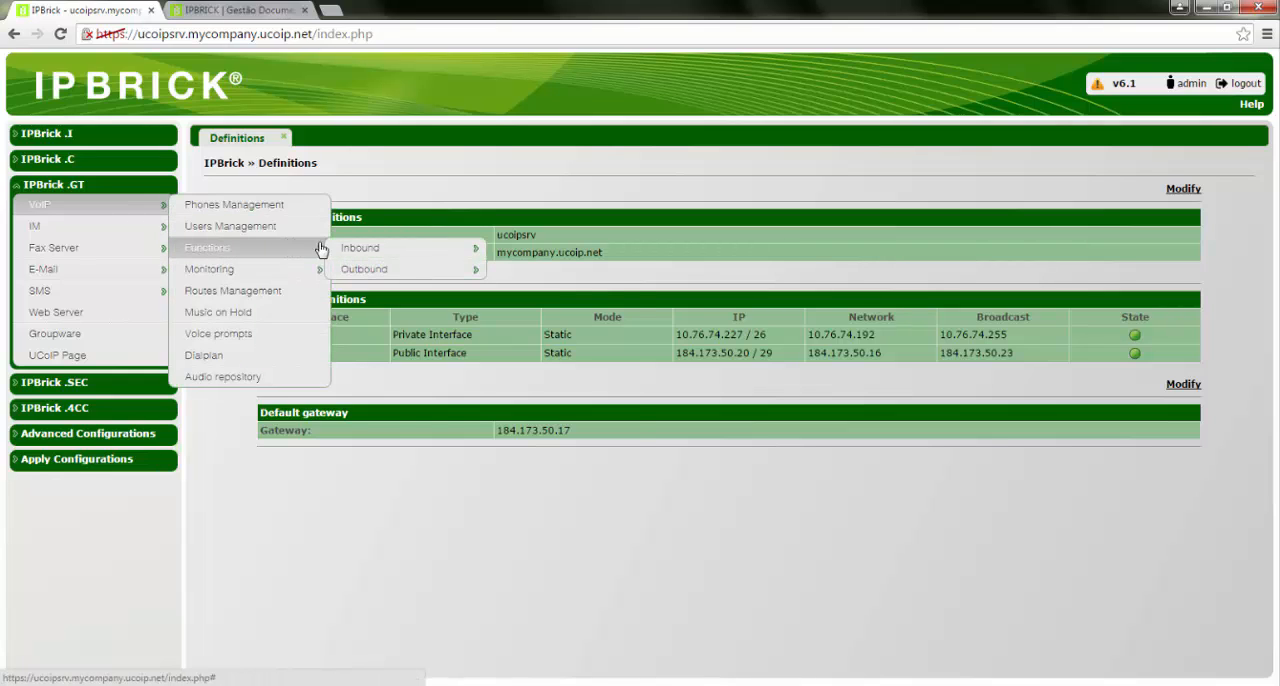
mouse_move(350, 253)
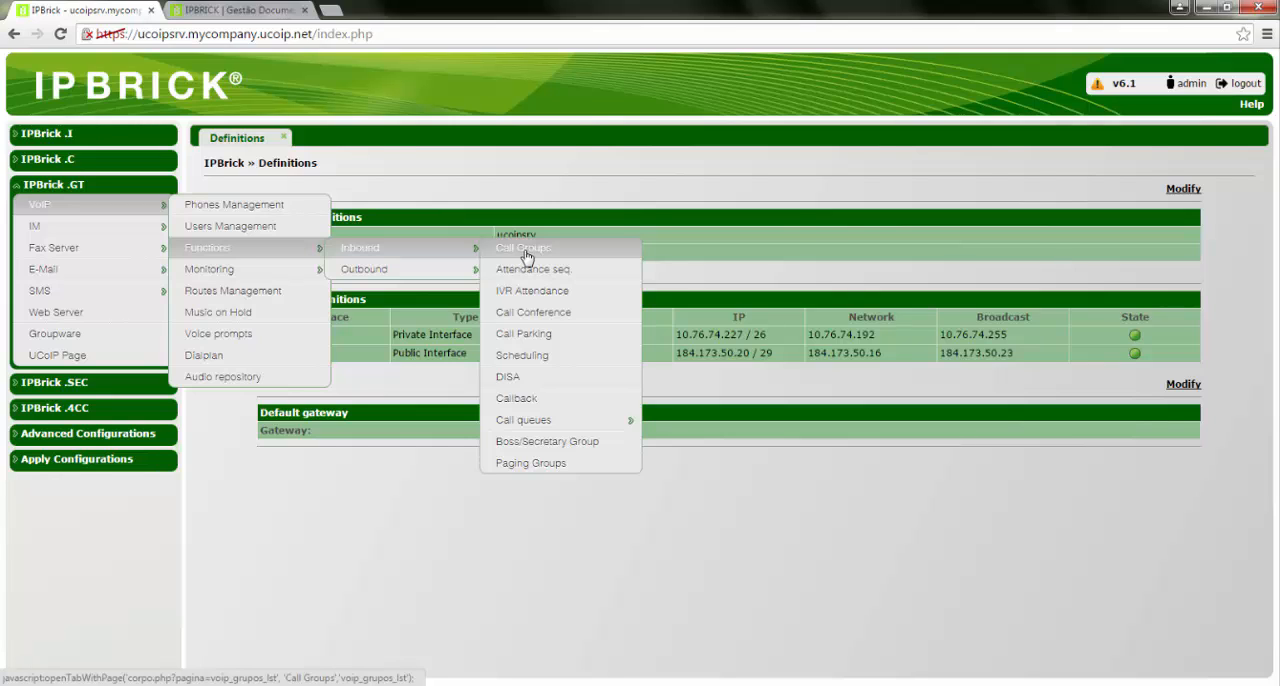
left_click(524, 250)
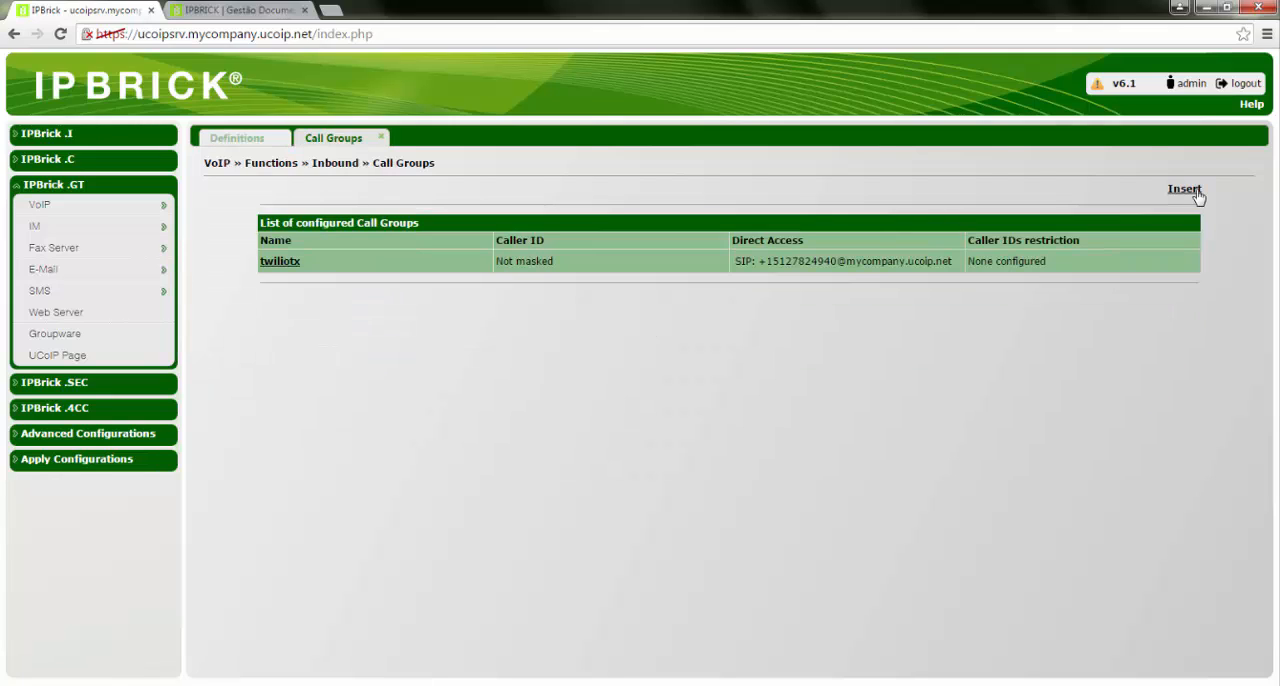
left_click(1185, 189)
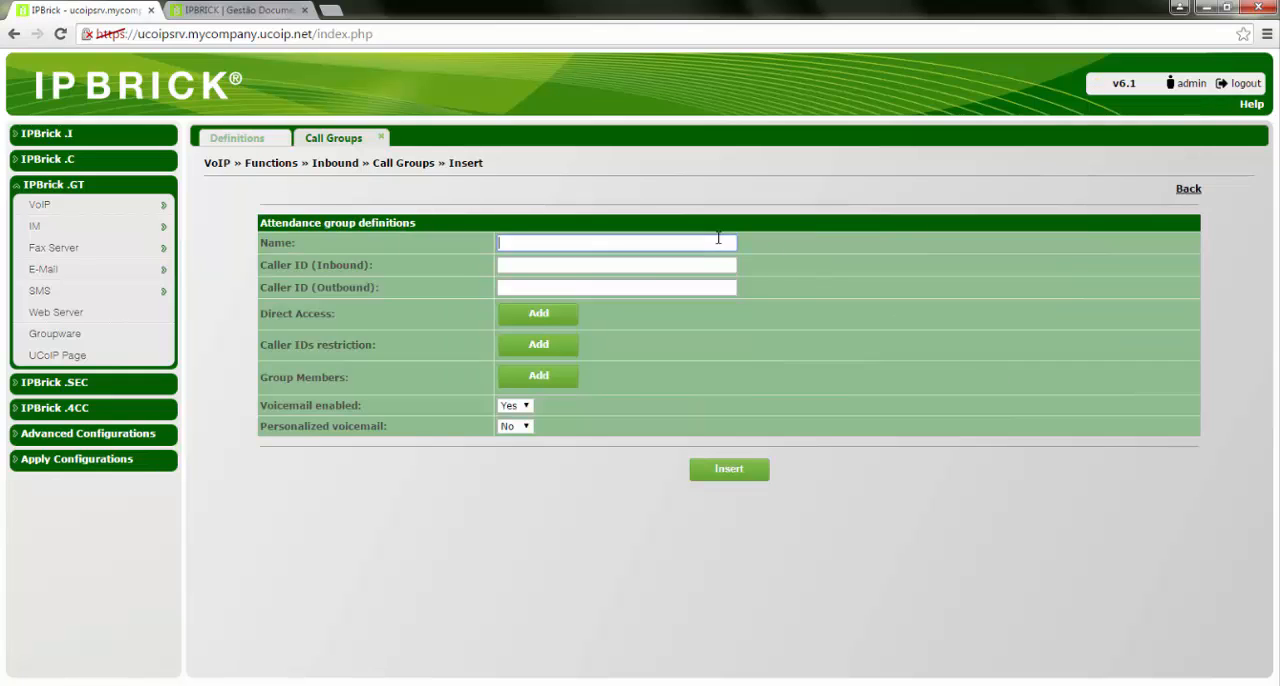
type("Twilio")
Add a direct access of type SIP to the Twilio call group, using the purchased Twilio phone number as address
left_click(560, 318)
left_click(562, 340)
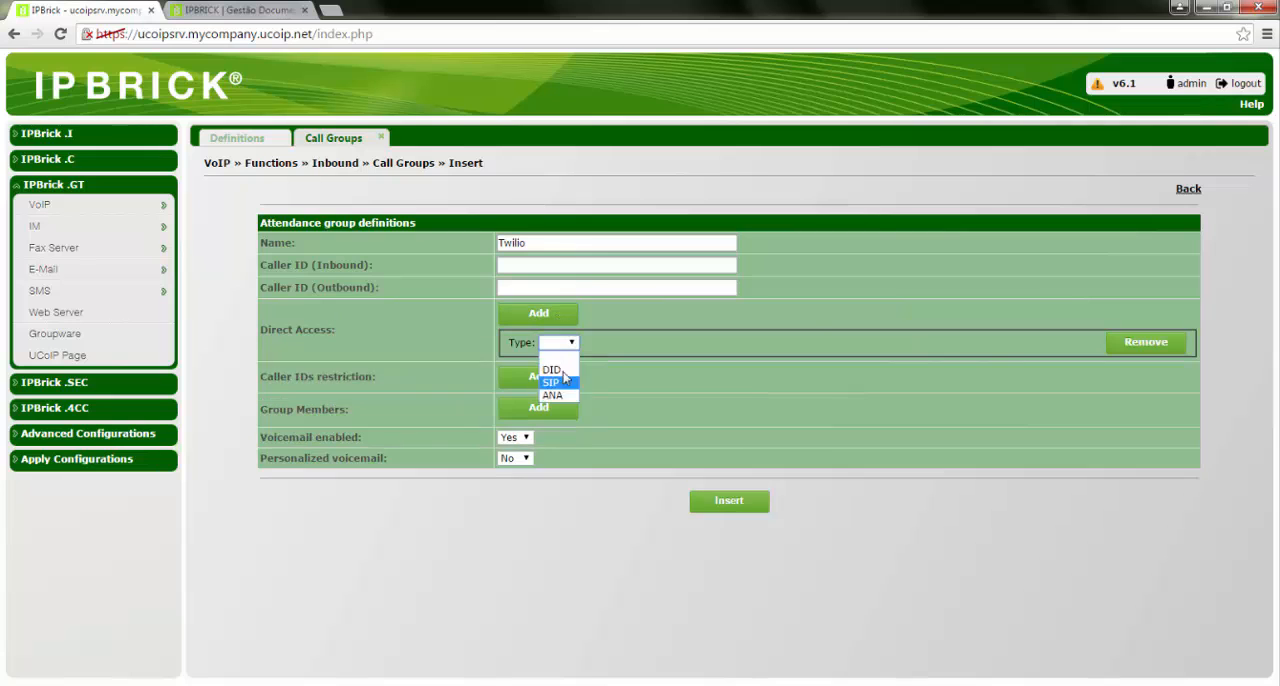
left_click(552, 374)
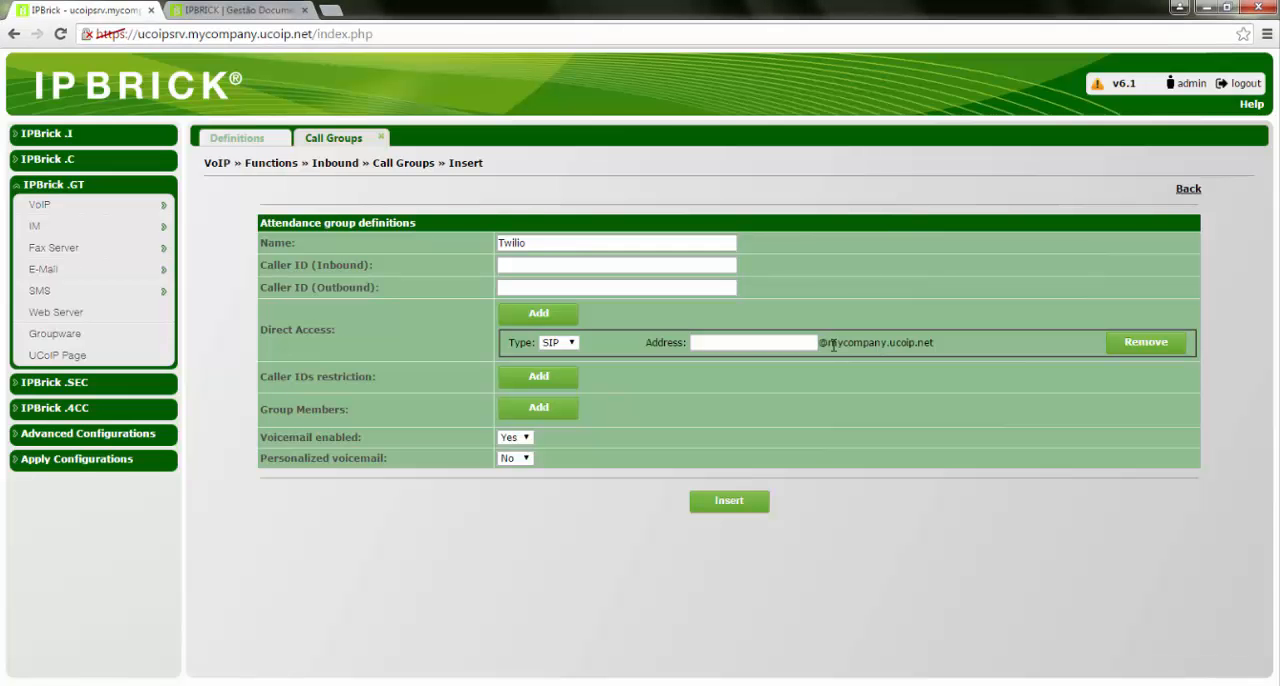
left_click(800, 343)
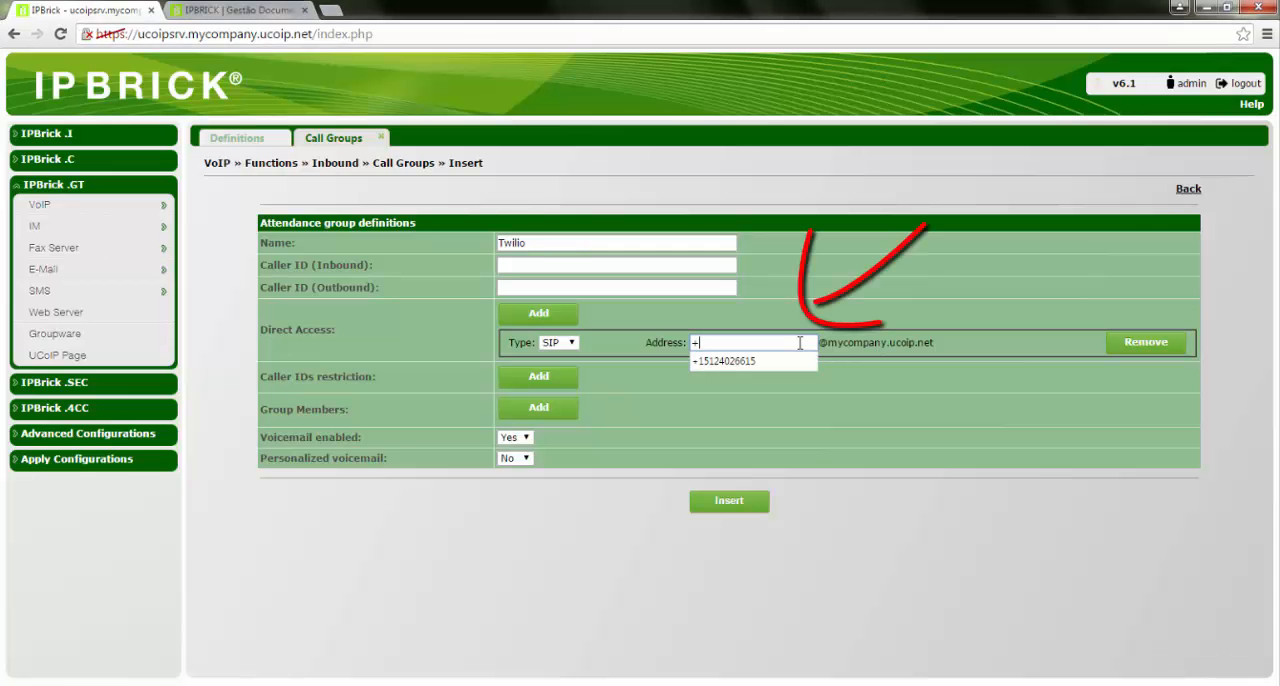
Add internal address 500 and an external member with the contact's SIP e-mail address to the Twilio call group
left_click(557, 408)
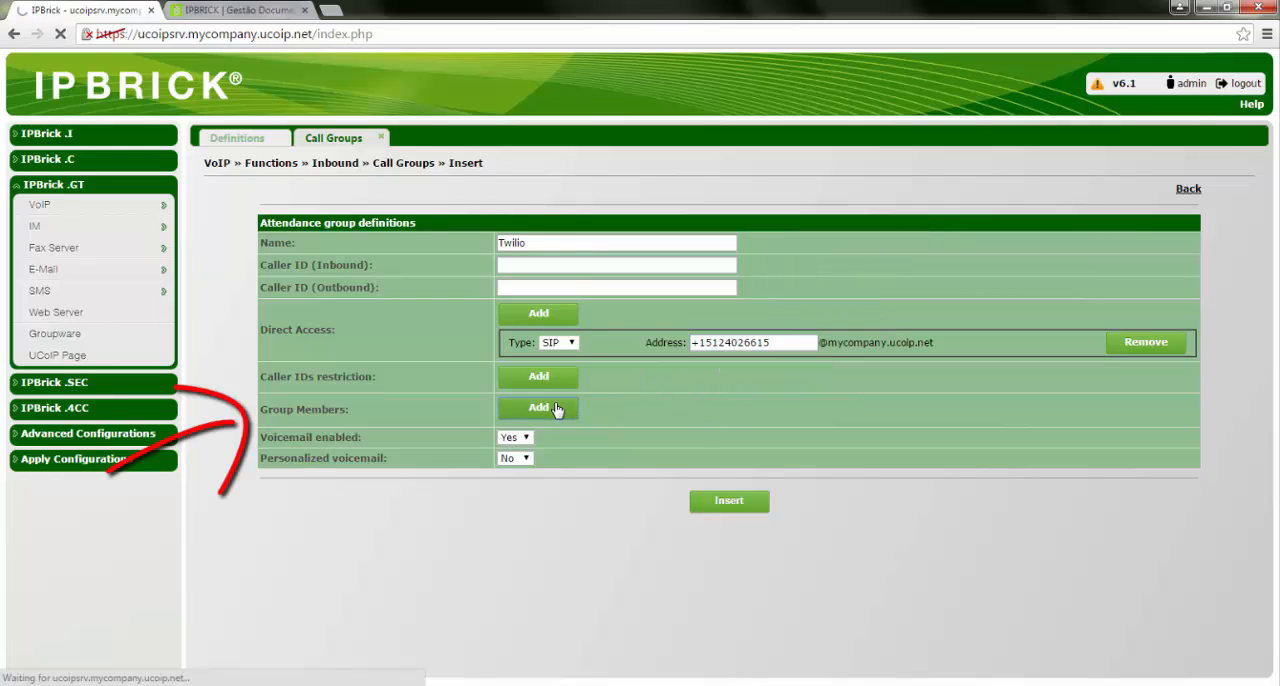
left_click(550, 437)
left_click(540, 452)
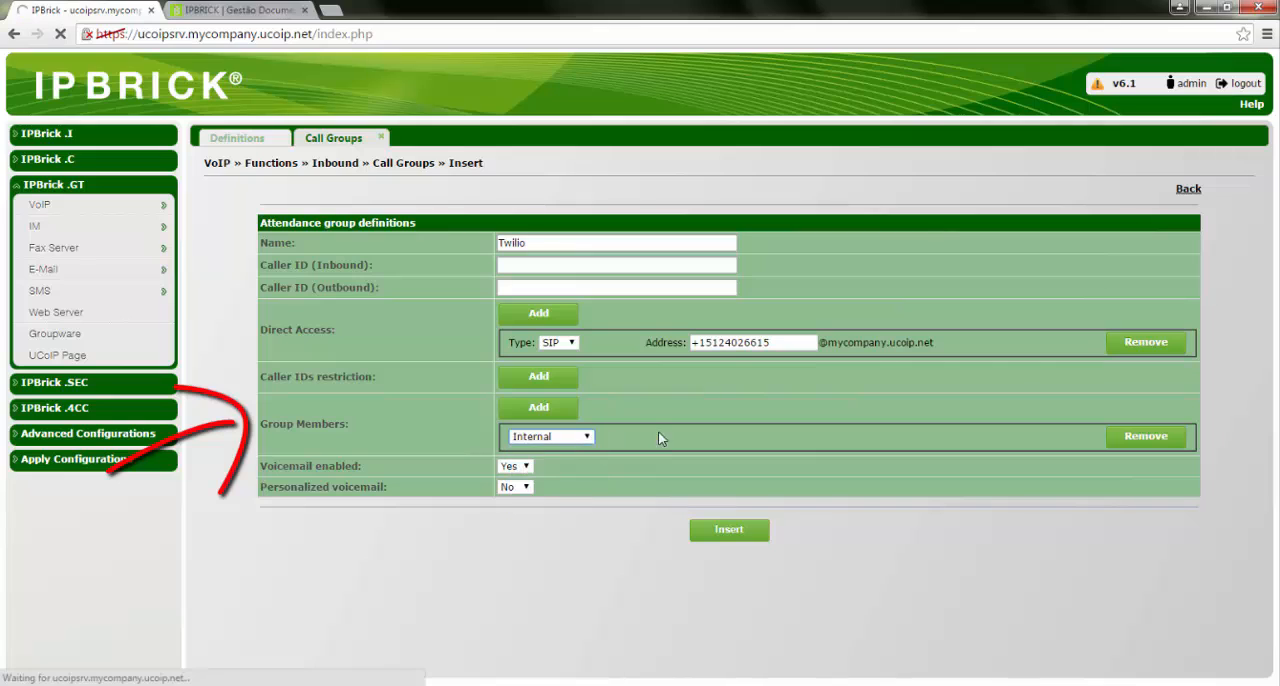
left_click(697, 439)
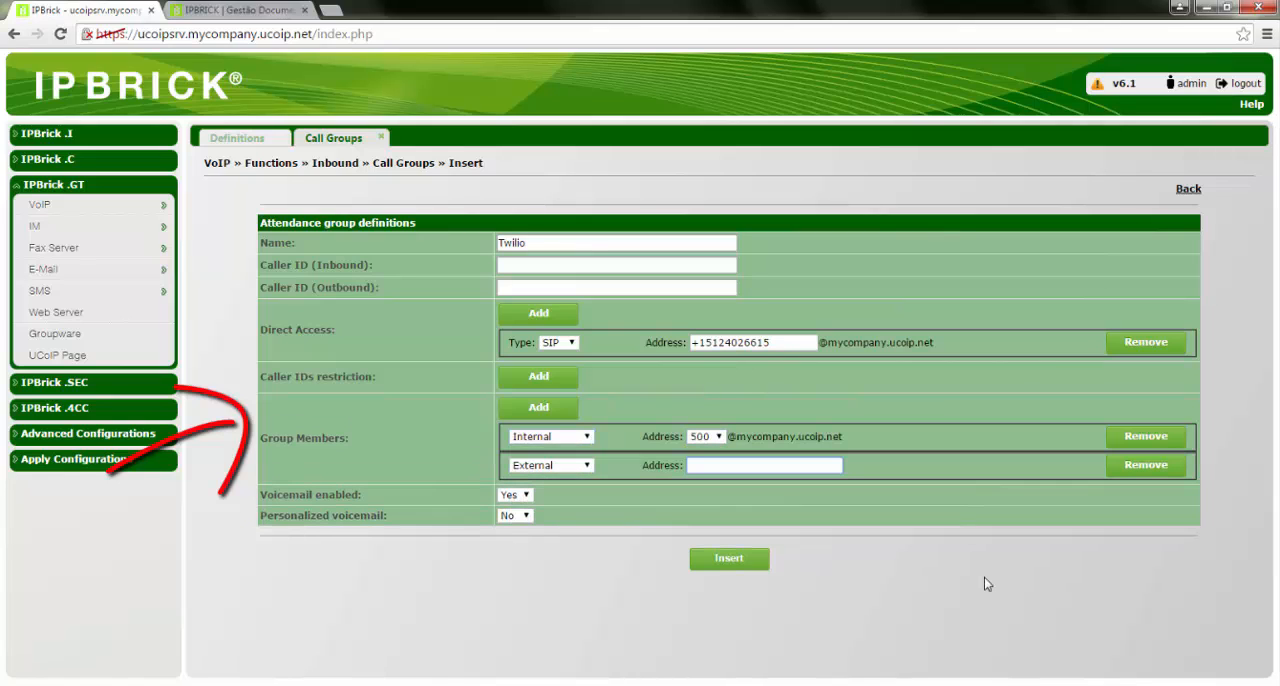
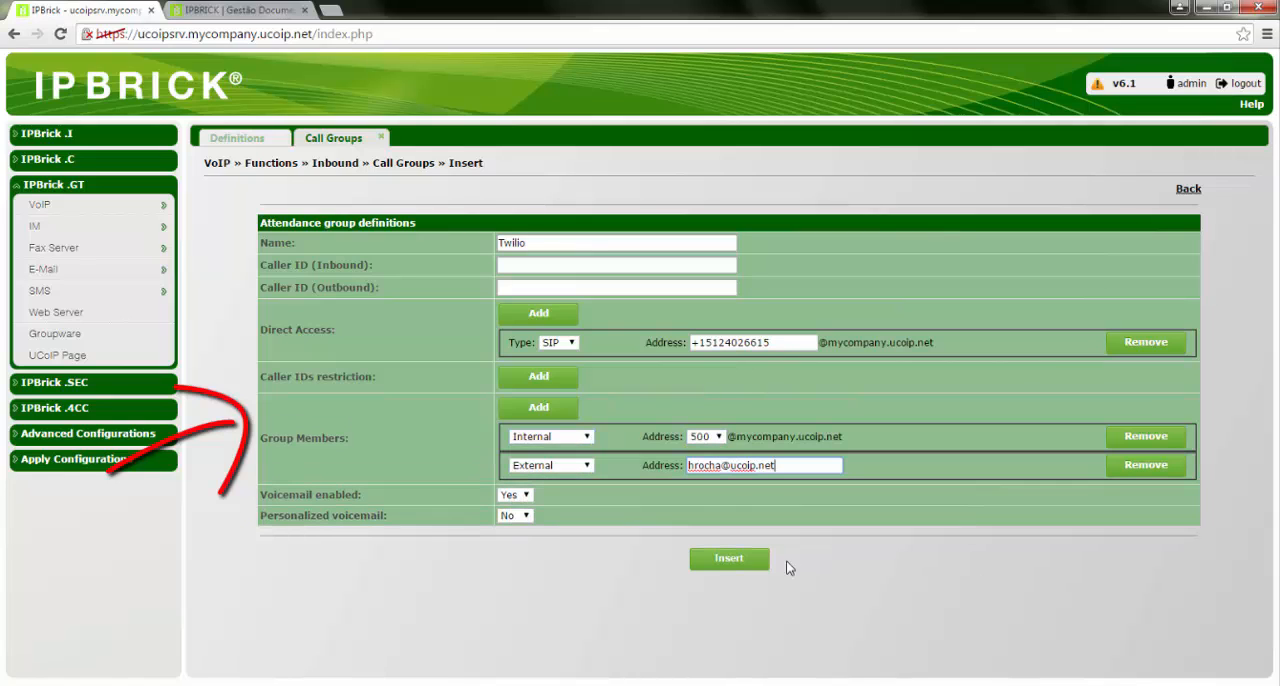
Save the Twilio call group and apply the IPBrick configuration without a description
left_click(762, 563)
key("Return")
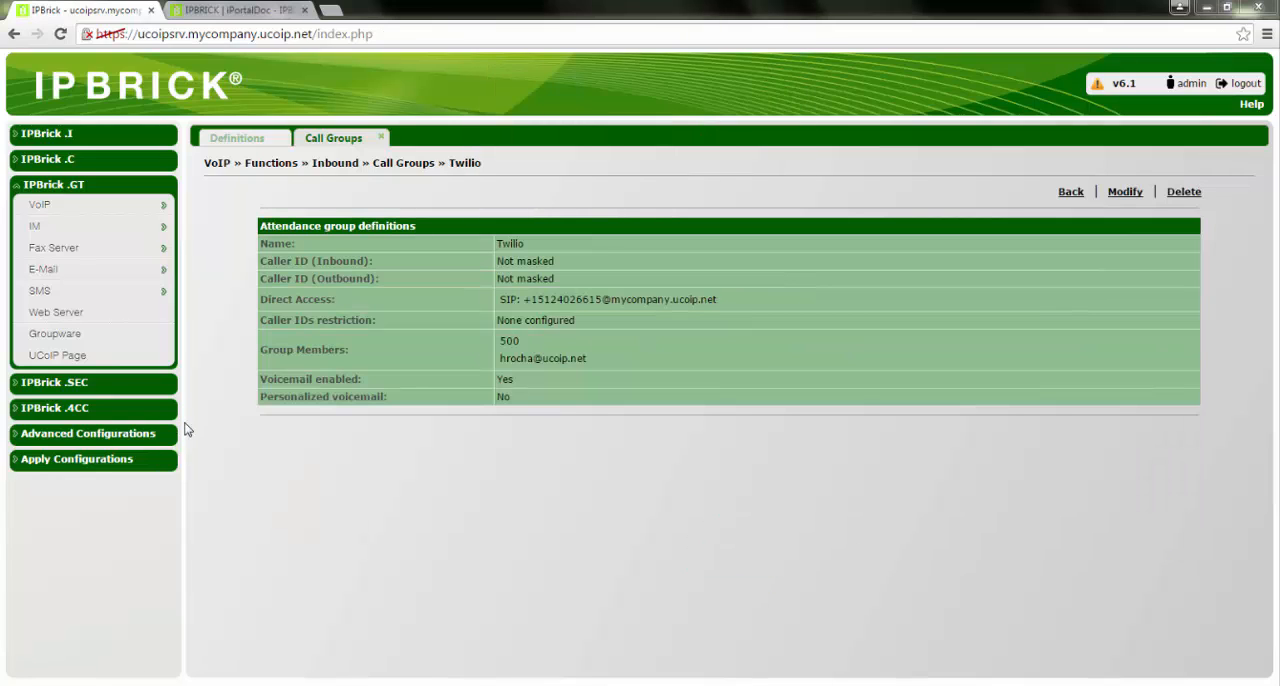
left_click(76, 464)
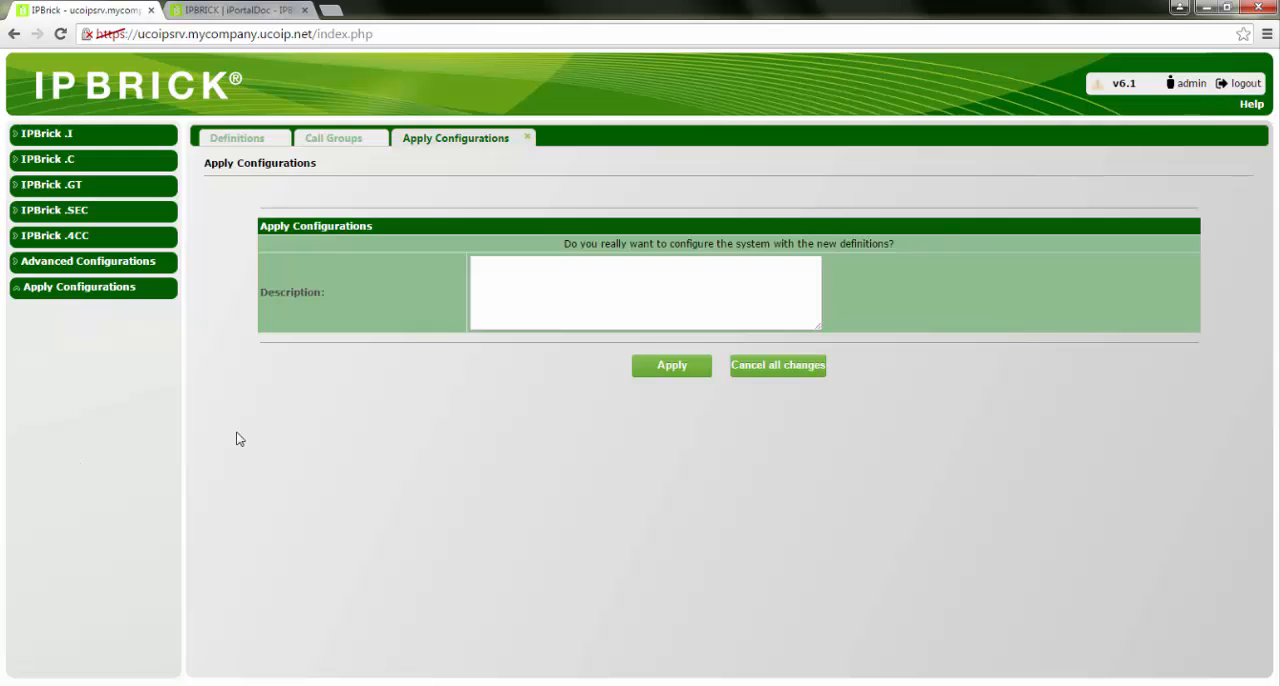
left_click(667, 368)
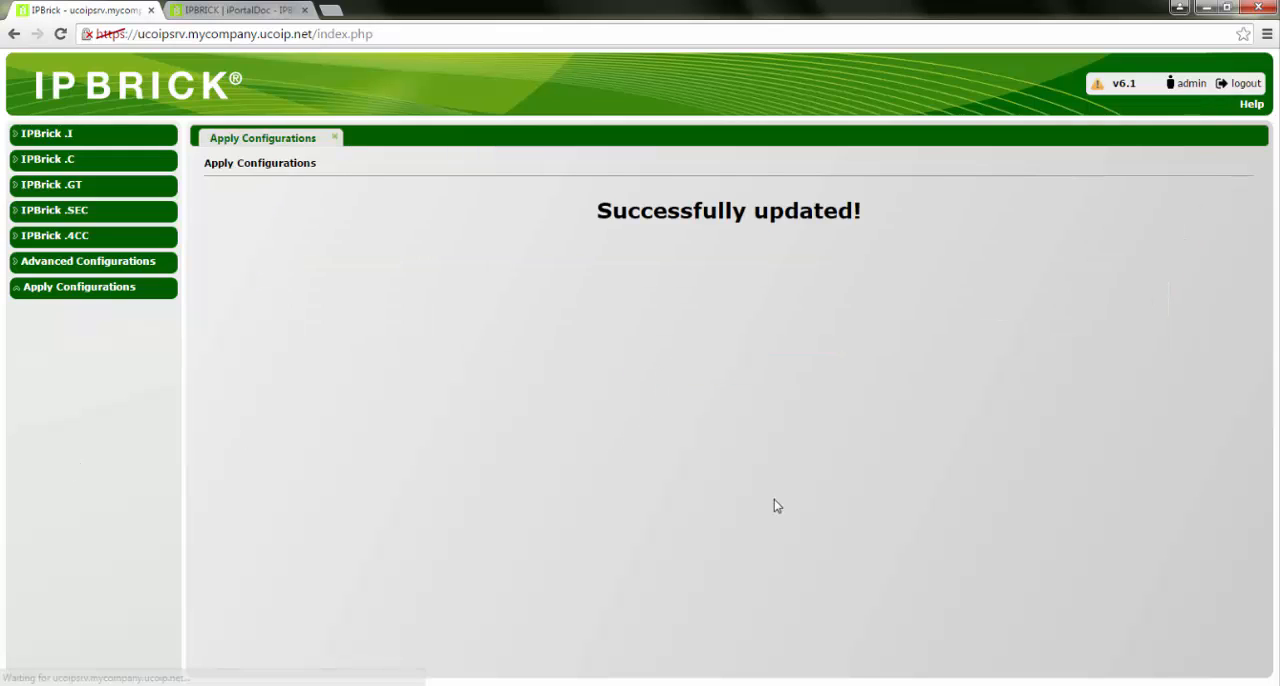